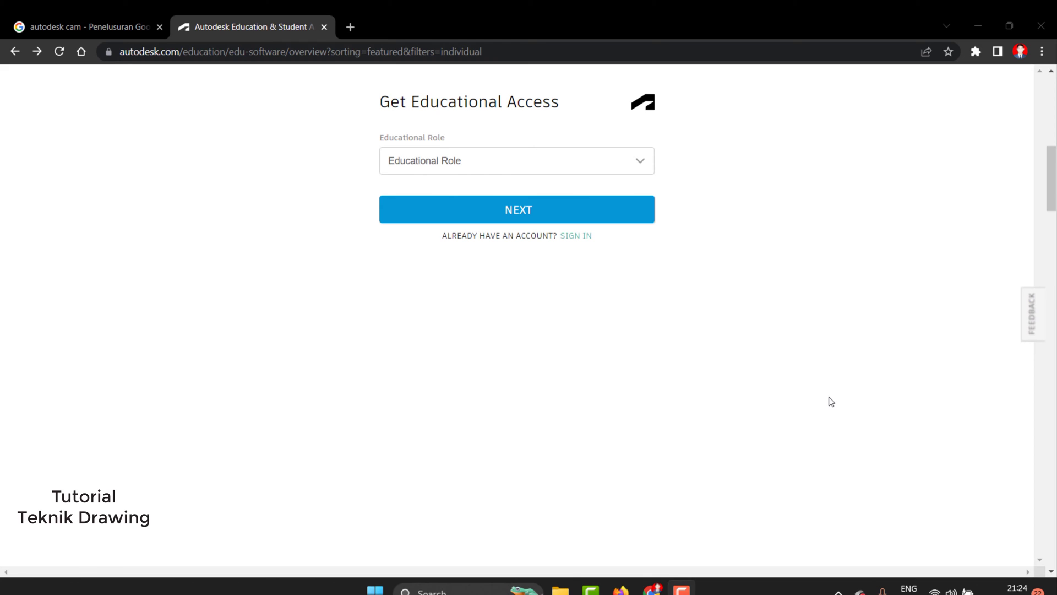
# Set the educational role to Student.
pyautogui.click(504, 161)
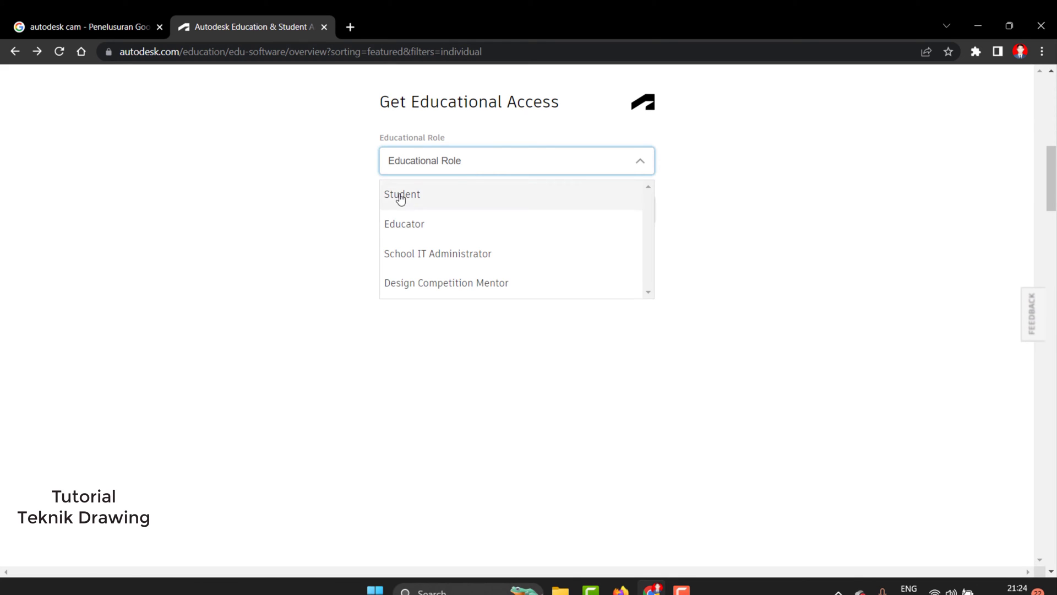
pyautogui.click(748, 195)
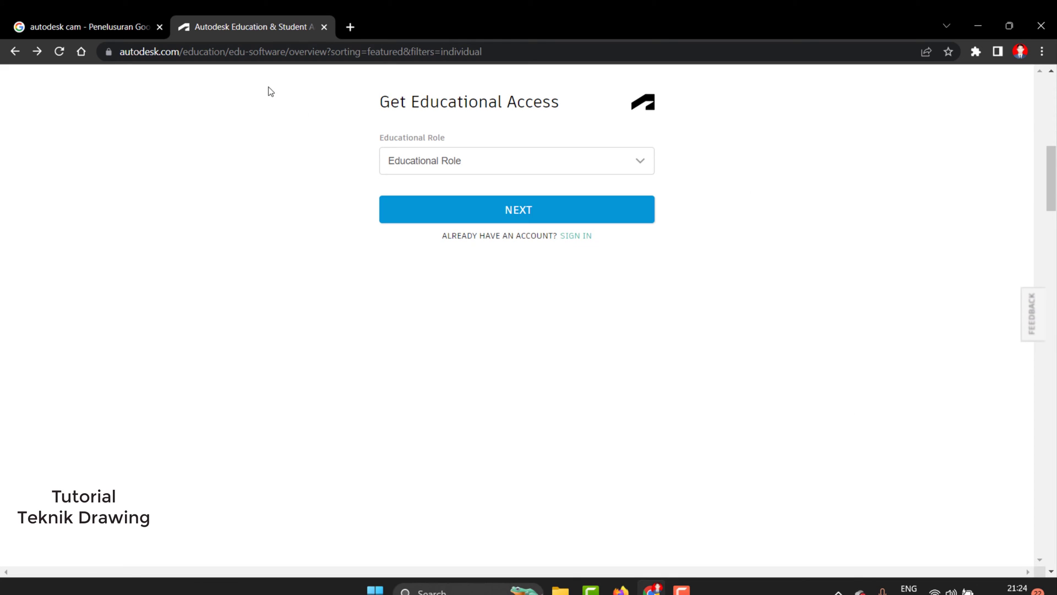
pyautogui.click(479, 163)
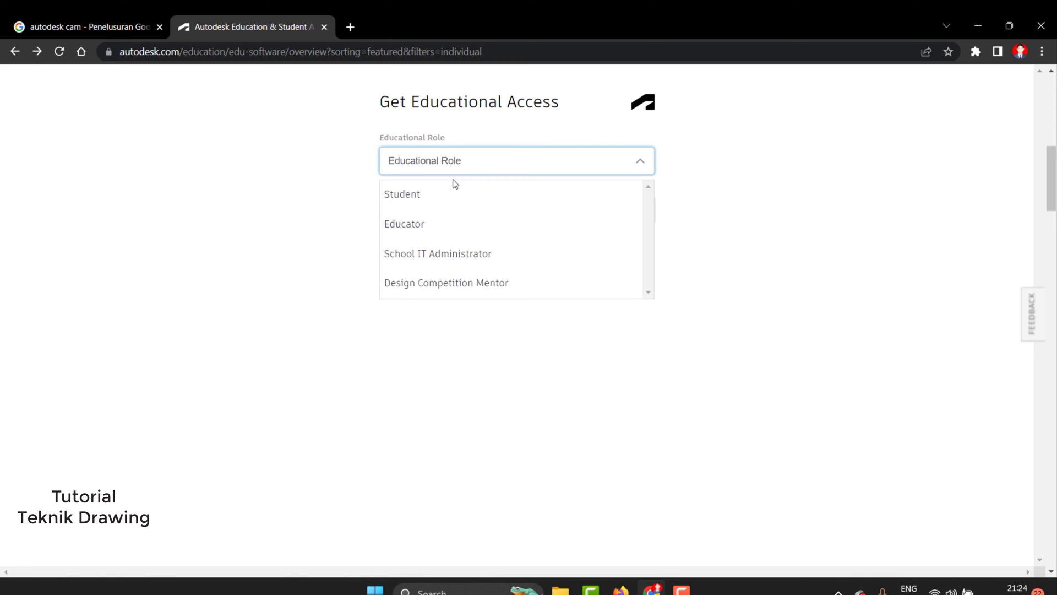
pyautogui.click(398, 200)
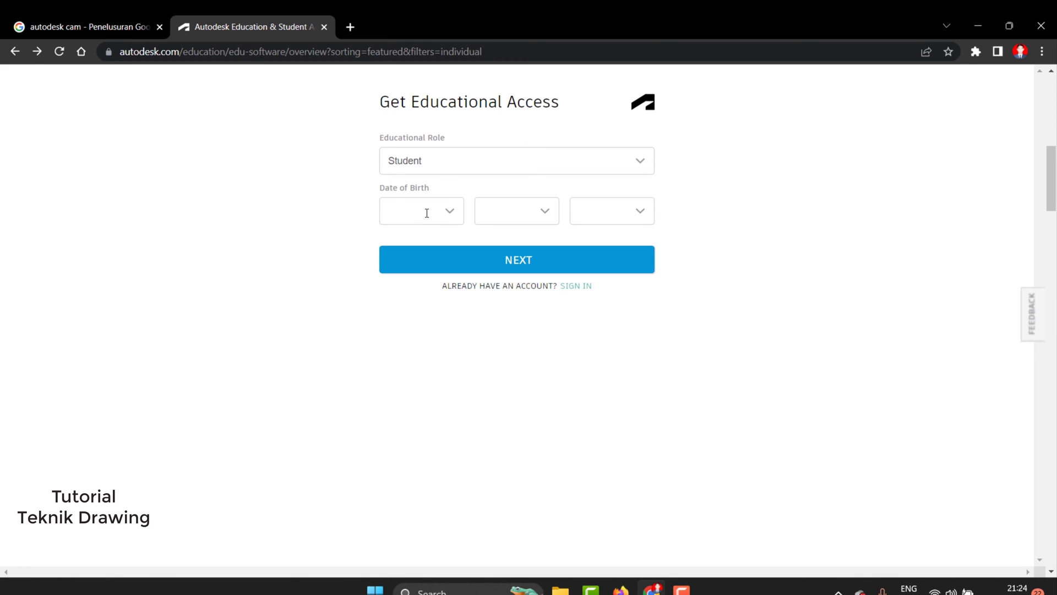
pyautogui.click(427, 211)
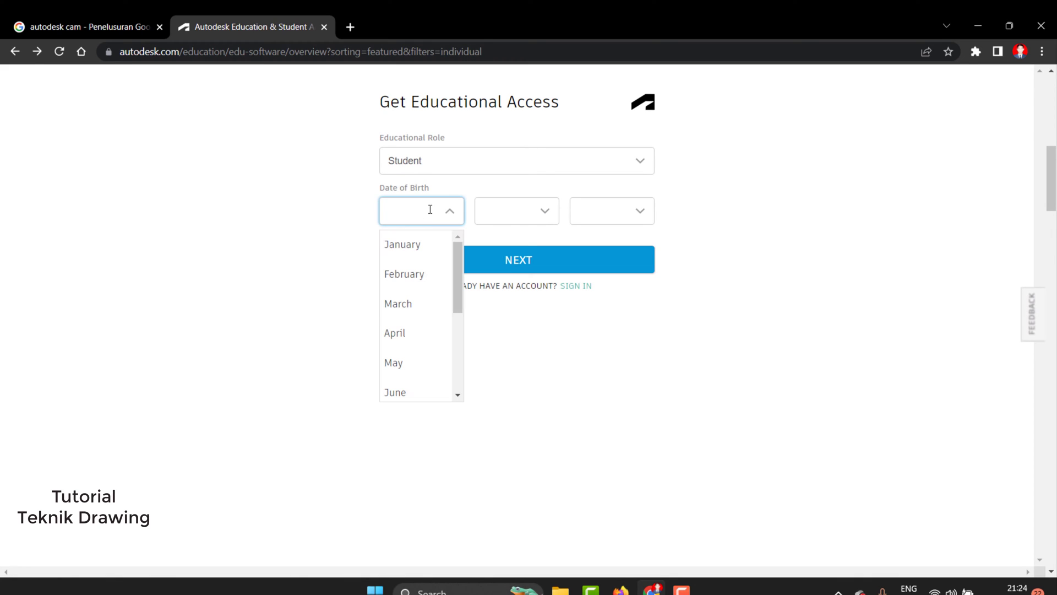
pyautogui.click(417, 309)
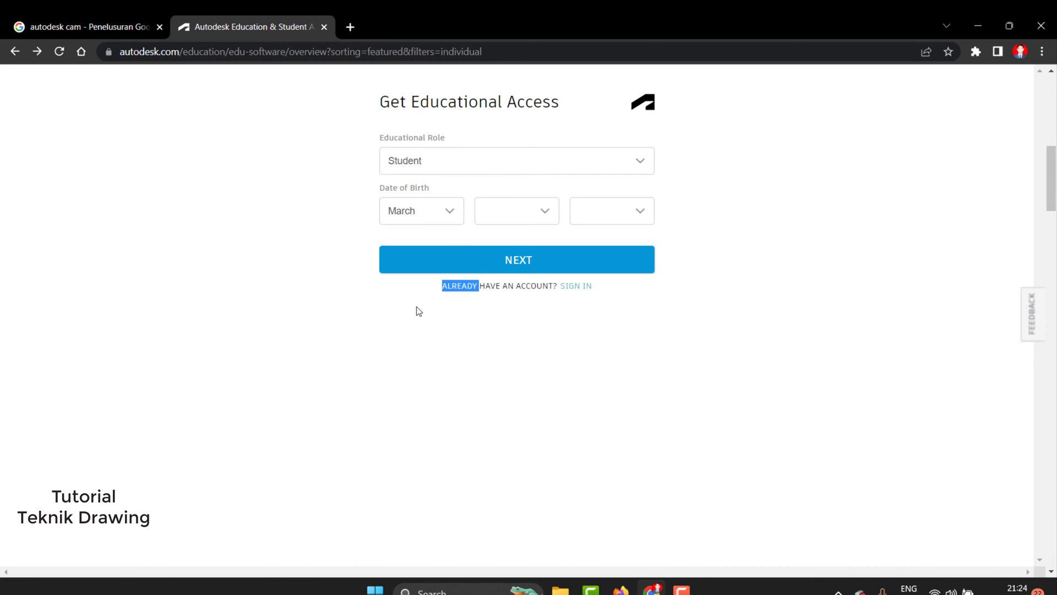
pyautogui.click(534, 218)
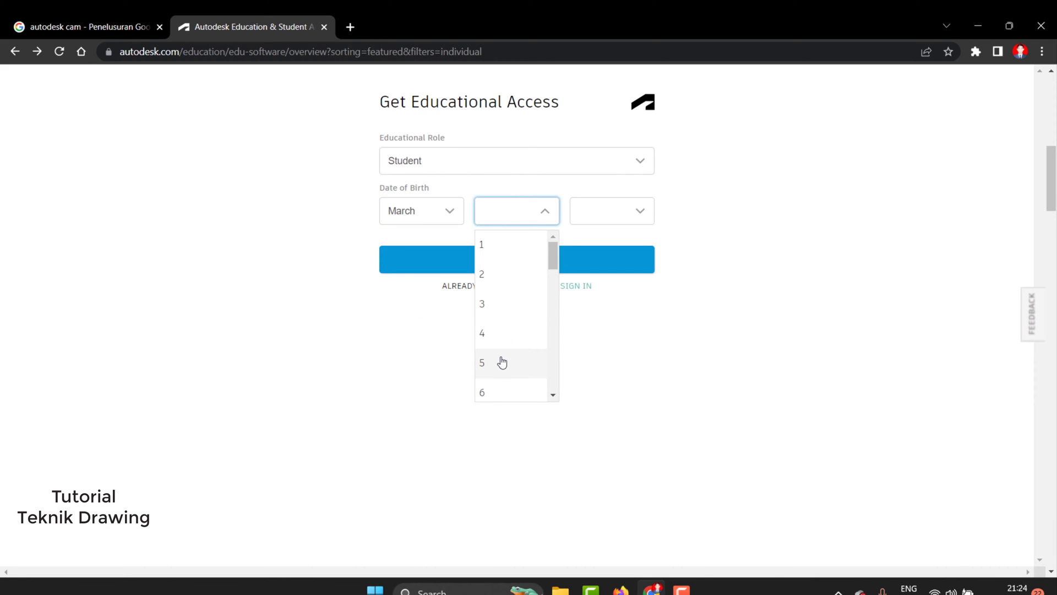
pyautogui.scroll(-3, 500, 358)
pyautogui.scroll(3, 500, 341)
pyautogui.scroll(-2, 499, 326)
pyautogui.scroll(-1, 493, 325)
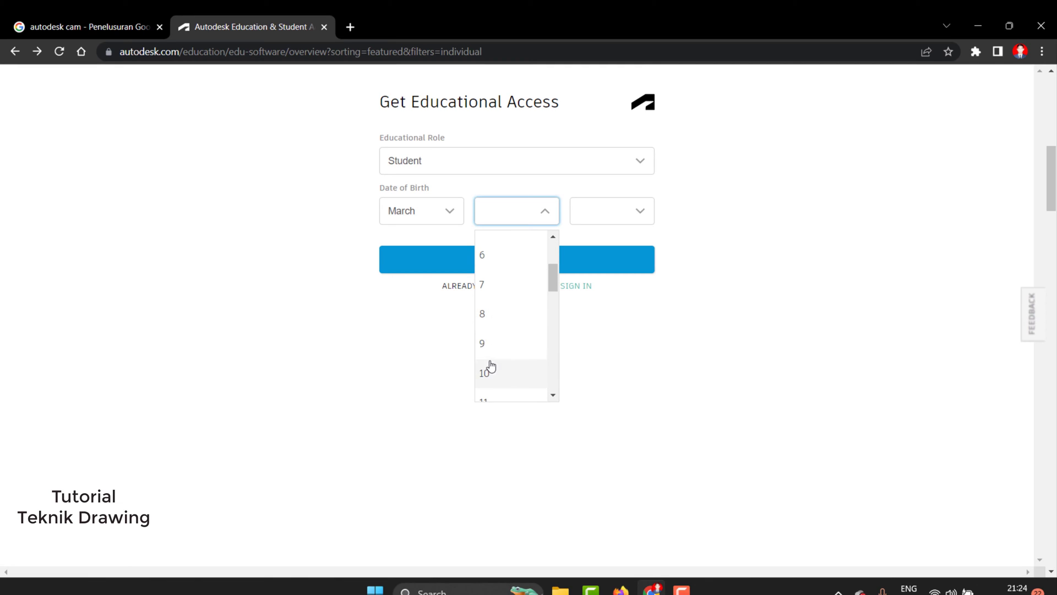
pyautogui.scroll(-2, 491, 366)
pyautogui.click(493, 265)
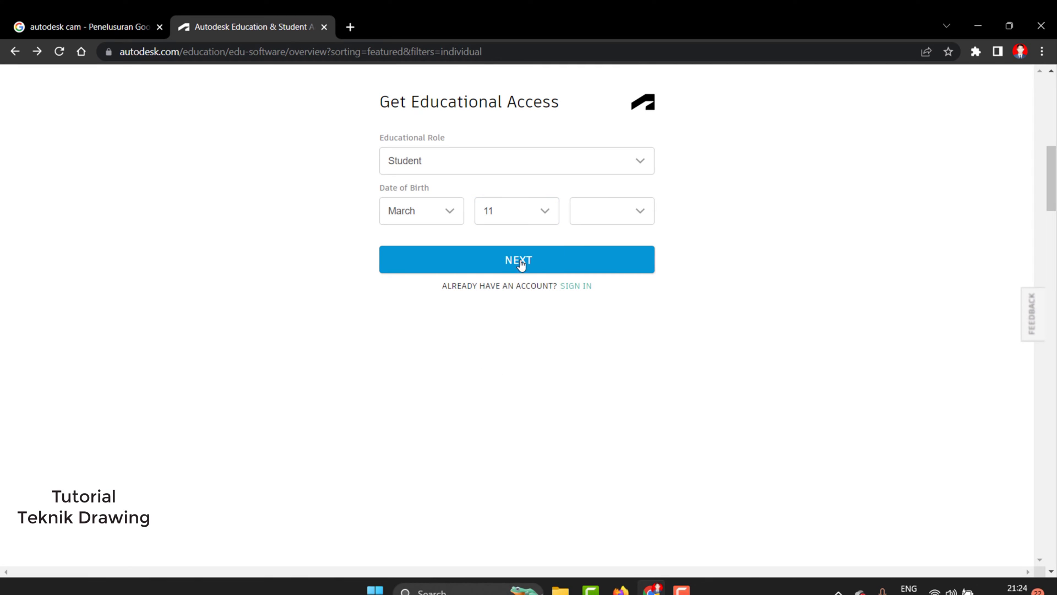
pyautogui.click(604, 220)
pyautogui.scroll(-2, 600, 353)
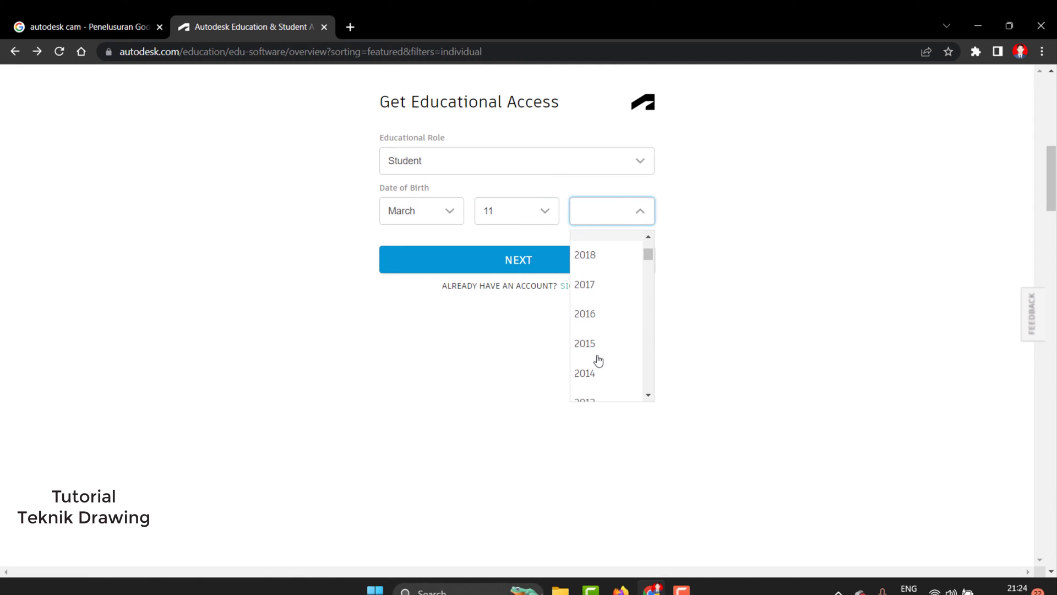
pyautogui.scroll(2, 597, 359)
pyautogui.scroll(-3, 594, 357)
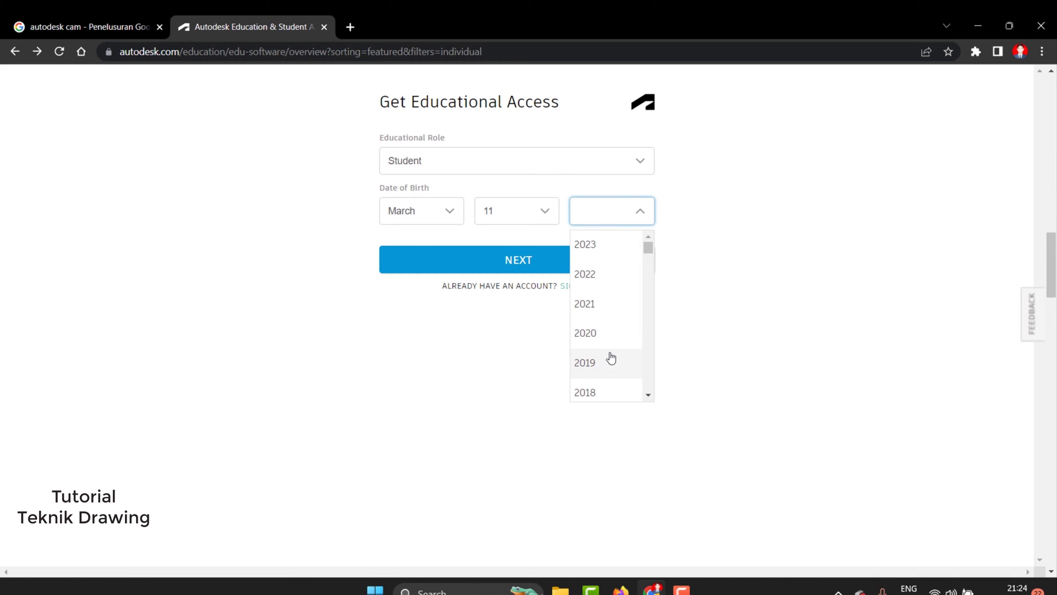
pyautogui.moveTo(649, 249); pyautogui.dragTo(642, 336)
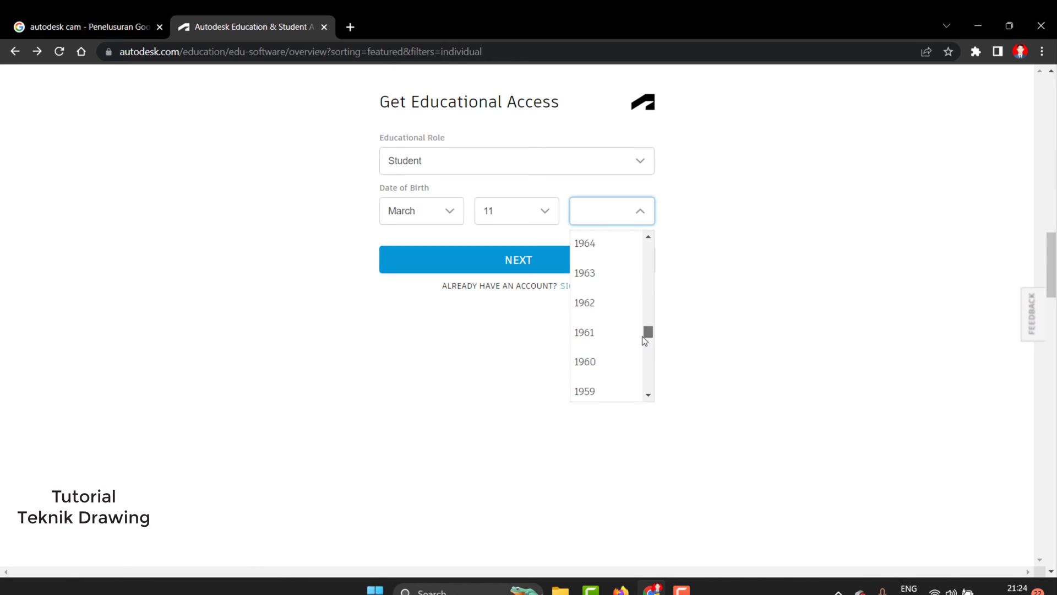
pyautogui.scroll(1, 615, 340)
pyautogui.scroll(2, 611, 337)
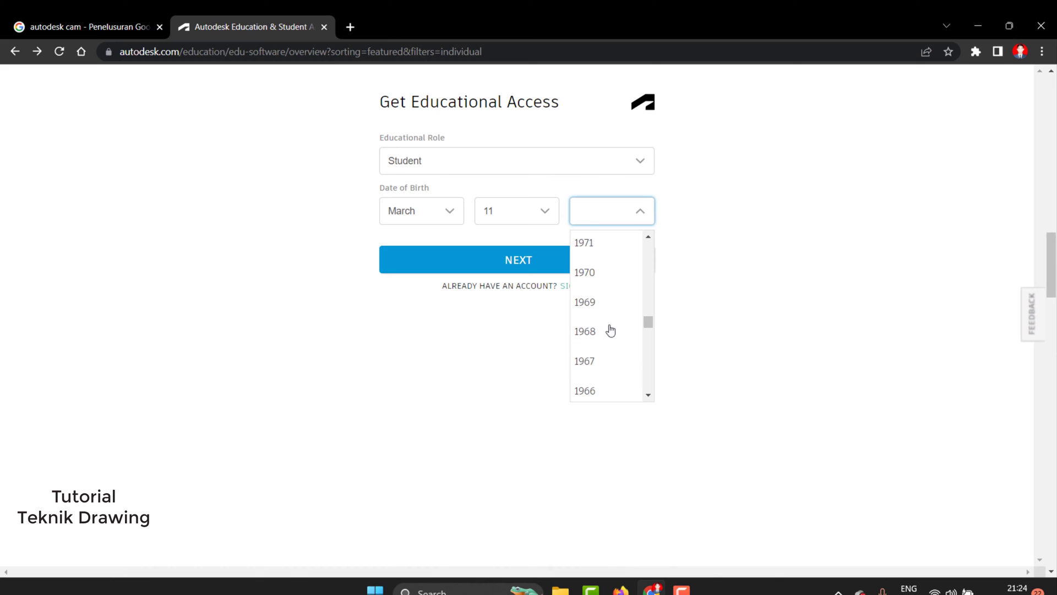
pyautogui.scroll(1, 609, 330)
pyautogui.scroll(5, 607, 319)
pyautogui.scroll(2, 607, 322)
pyautogui.scroll(3, 607, 323)
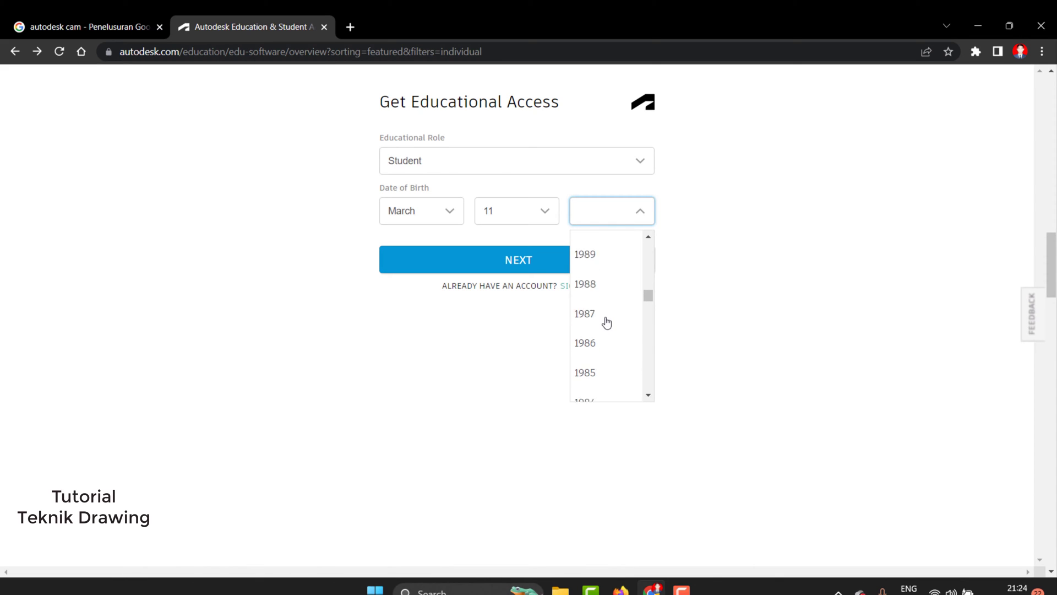
pyautogui.scroll(2, 607, 322)
pyautogui.scroll(3, 607, 323)
pyautogui.scroll(3, 608, 328)
pyautogui.scroll(-3, 609, 332)
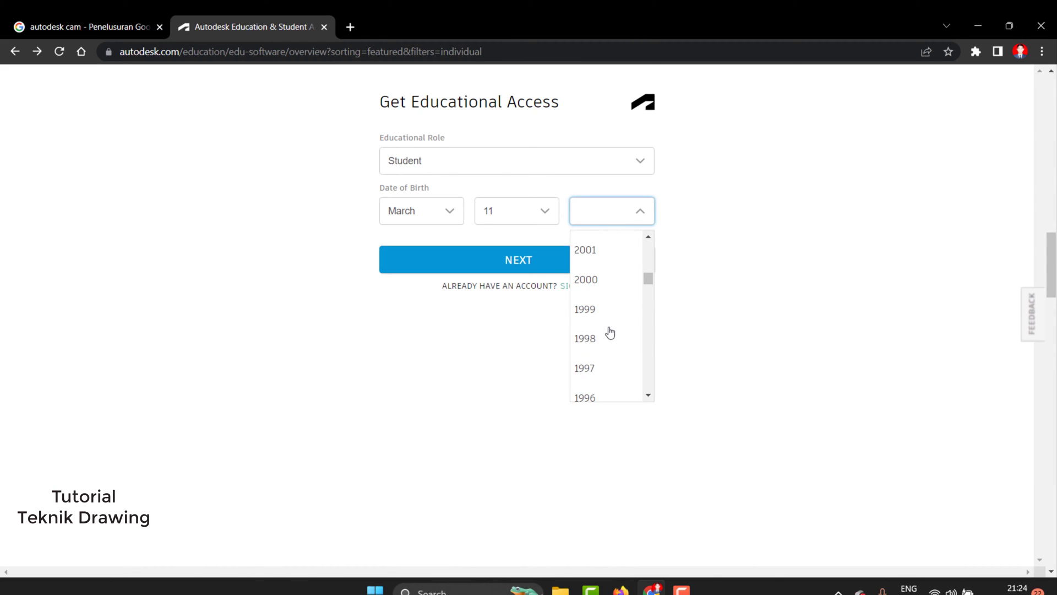
pyautogui.scroll(-2, 606, 363)
pyautogui.scroll(-2, 598, 386)
pyautogui.click(594, 324)
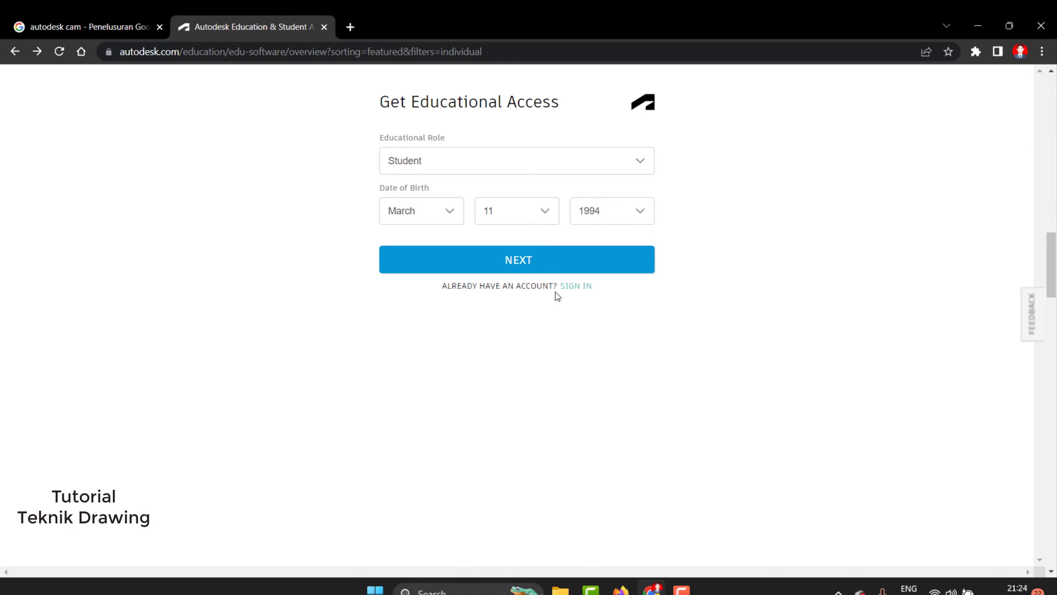
# Submit the role and birth date, then fill in the first and last name fields.
pyautogui.click(572, 292)
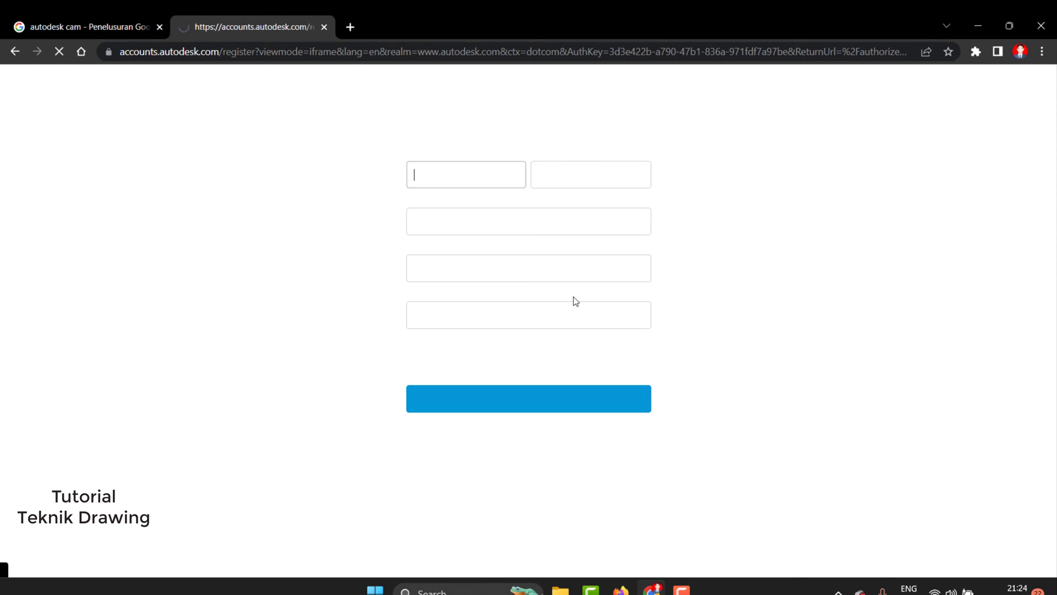
pyautogui.click(540, 174)
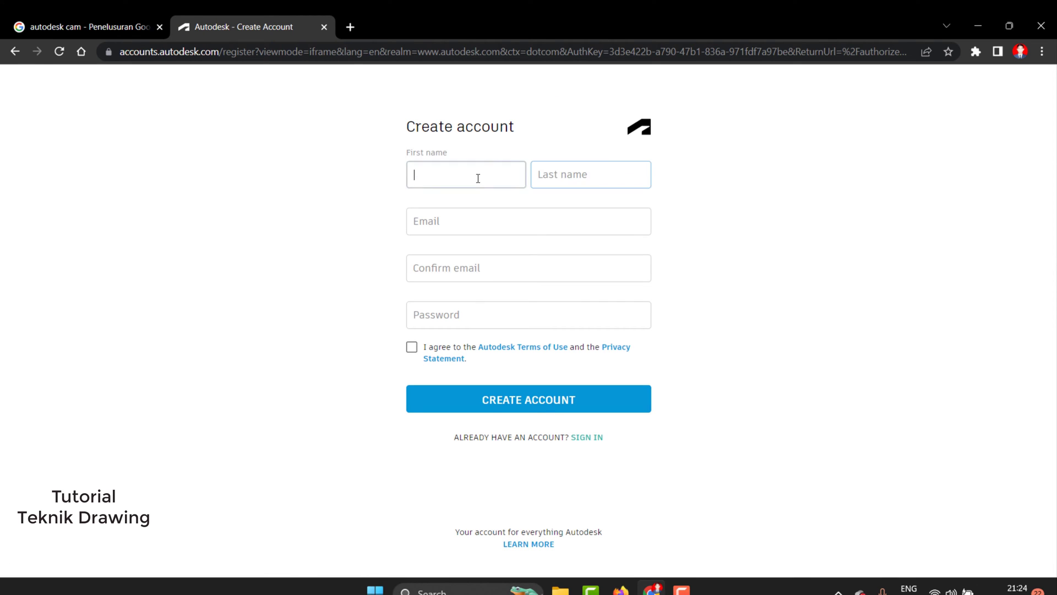
pyautogui.click(477, 178)
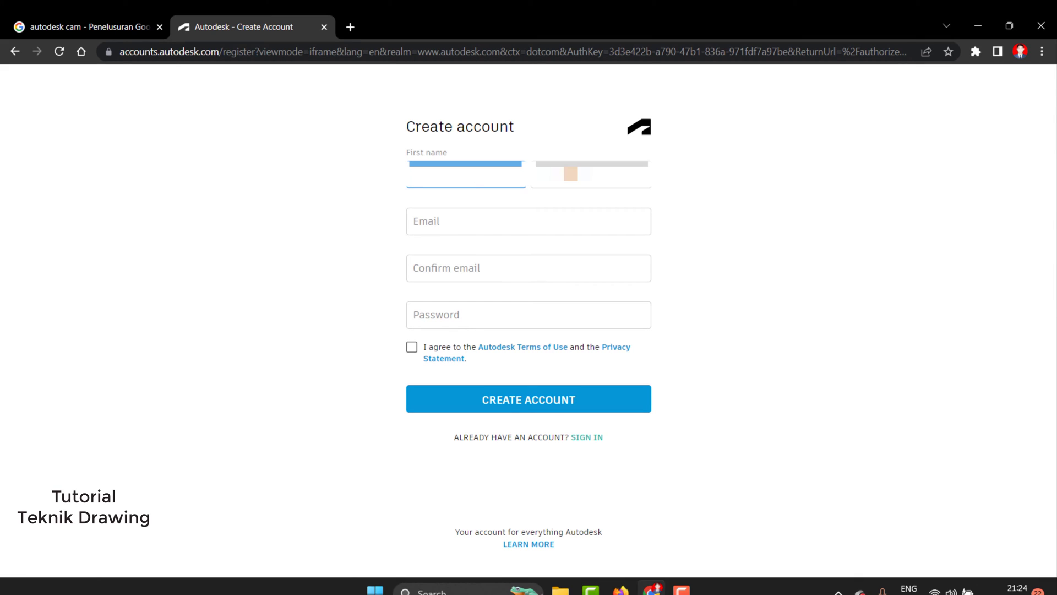
pyautogui.write('a')
pyautogui.click(507, 222)
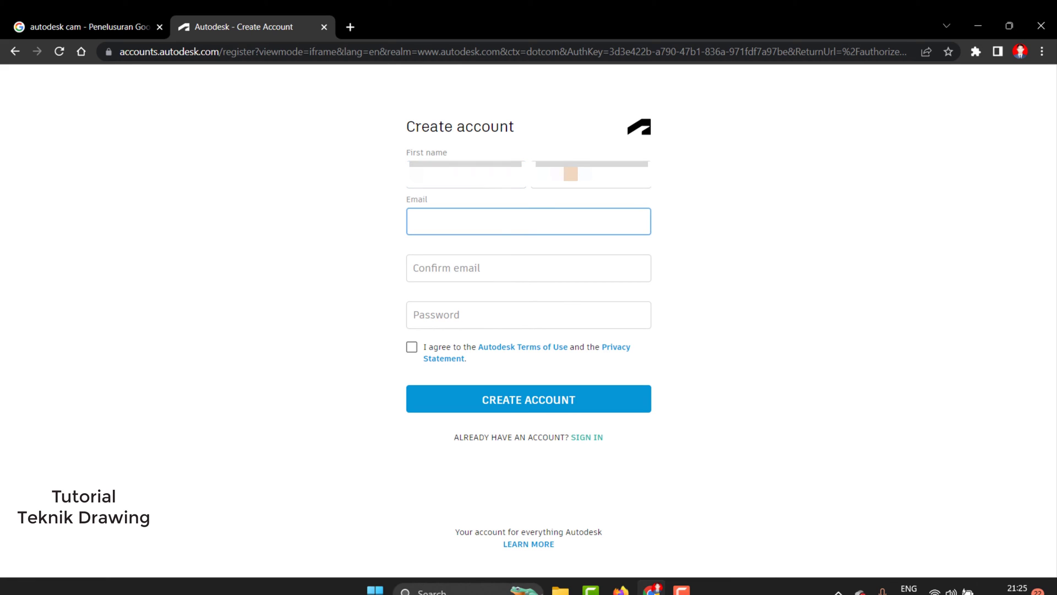
pyautogui.hotkey('shift', 'Tab')
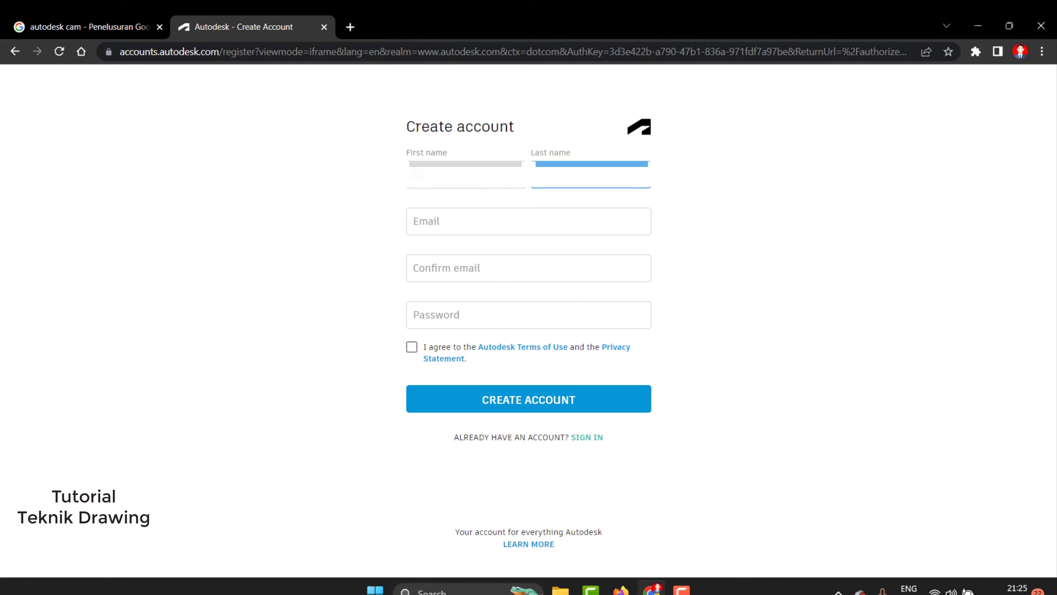
pyautogui.write('a')
pyautogui.click(515, 213)
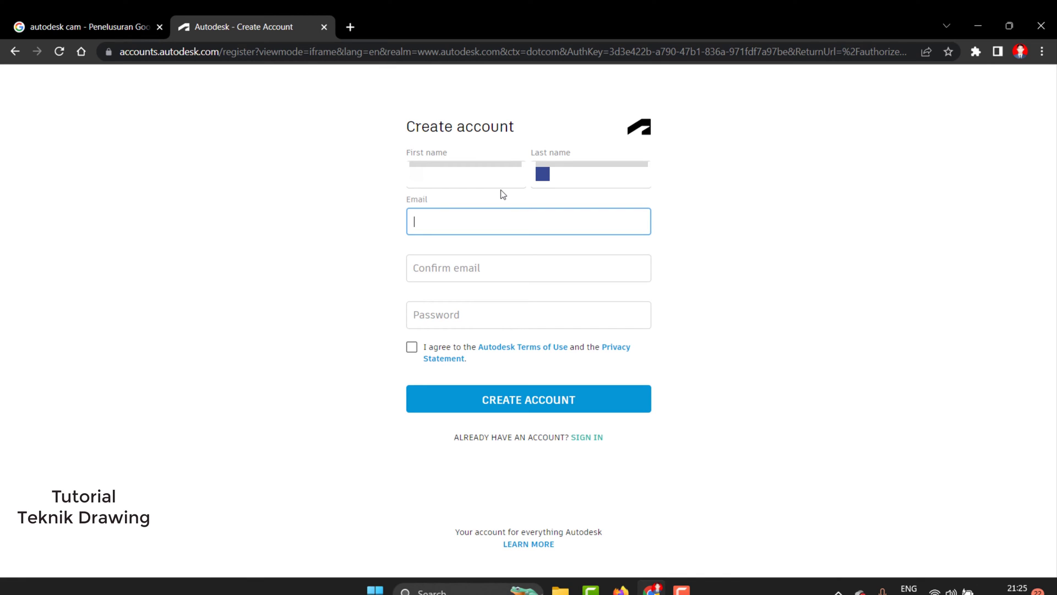
pyautogui.hotkey('shift', 'Tab')
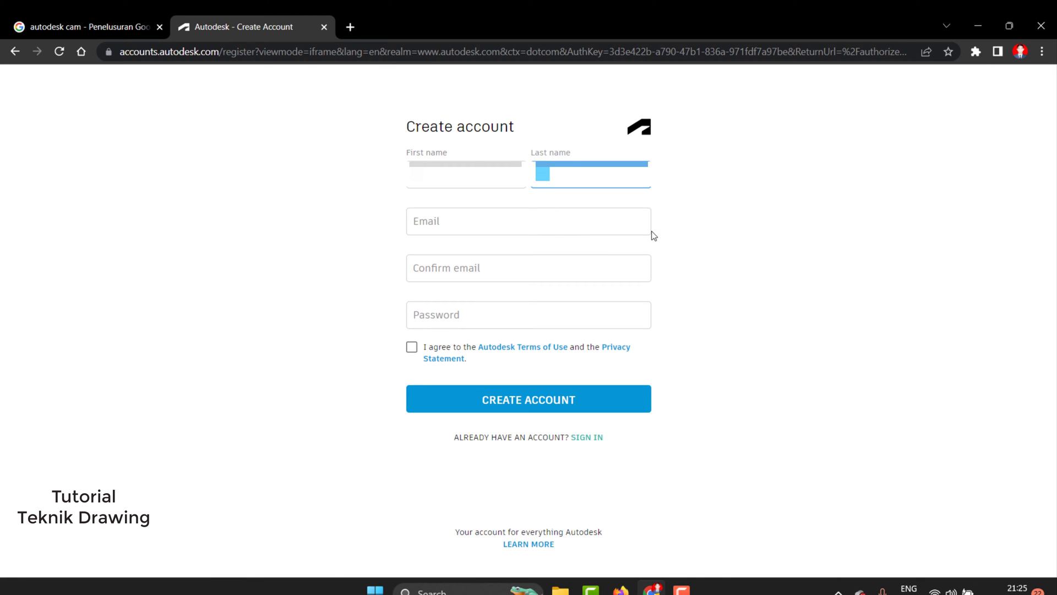
pyautogui.press('BackSpace')
pyautogui.write('Put')
pyautogui.press('Tab')
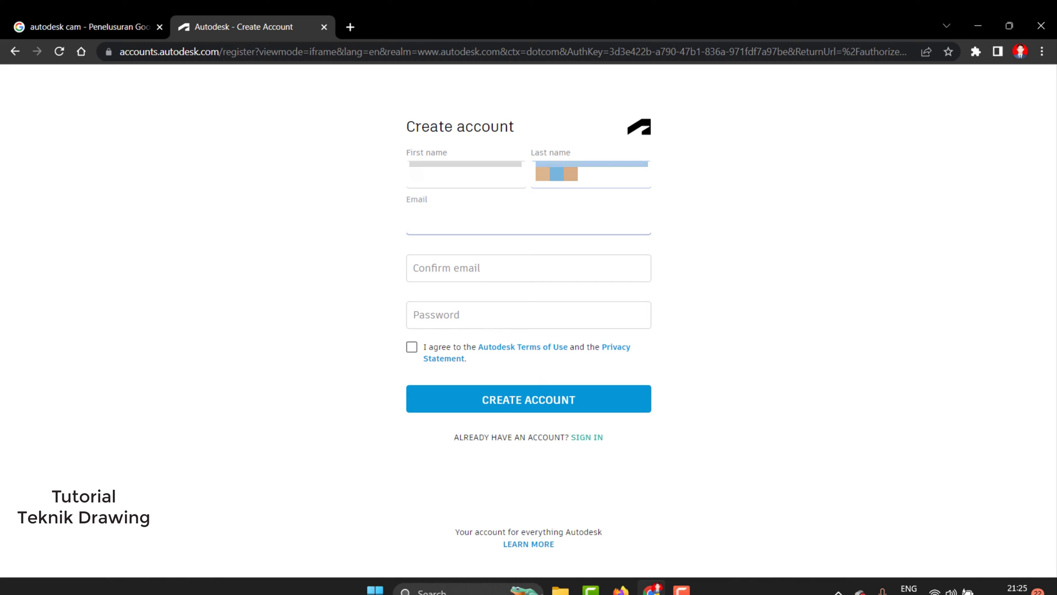
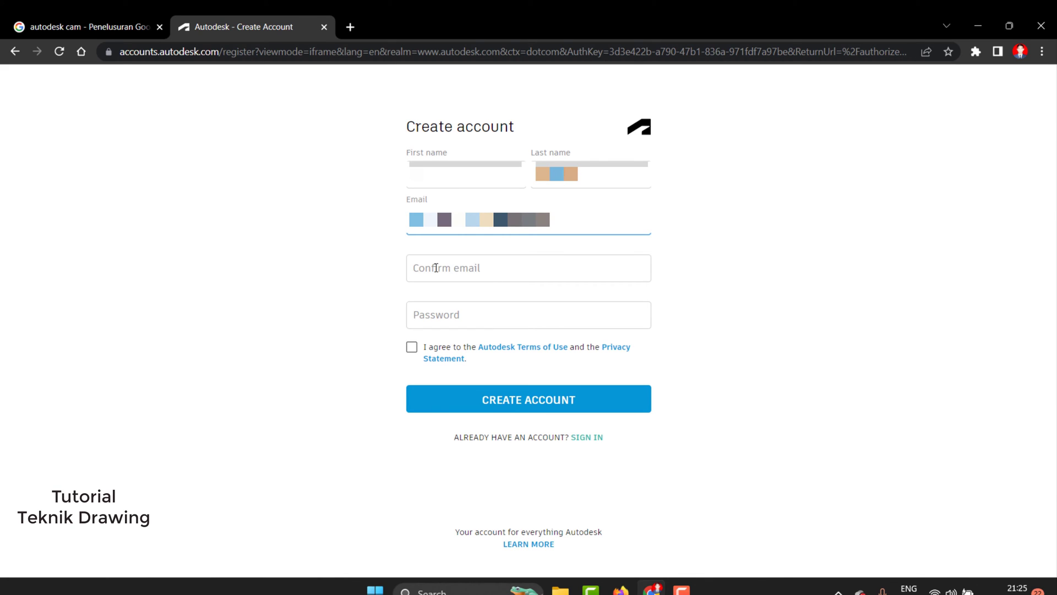
# Type the e-mail address and paste the same address into Confirm email.
pyautogui.click(429, 270)
pyautogui.hotkey('ctrl', 'v')
pyautogui.hotkey('shift', 'Tab')
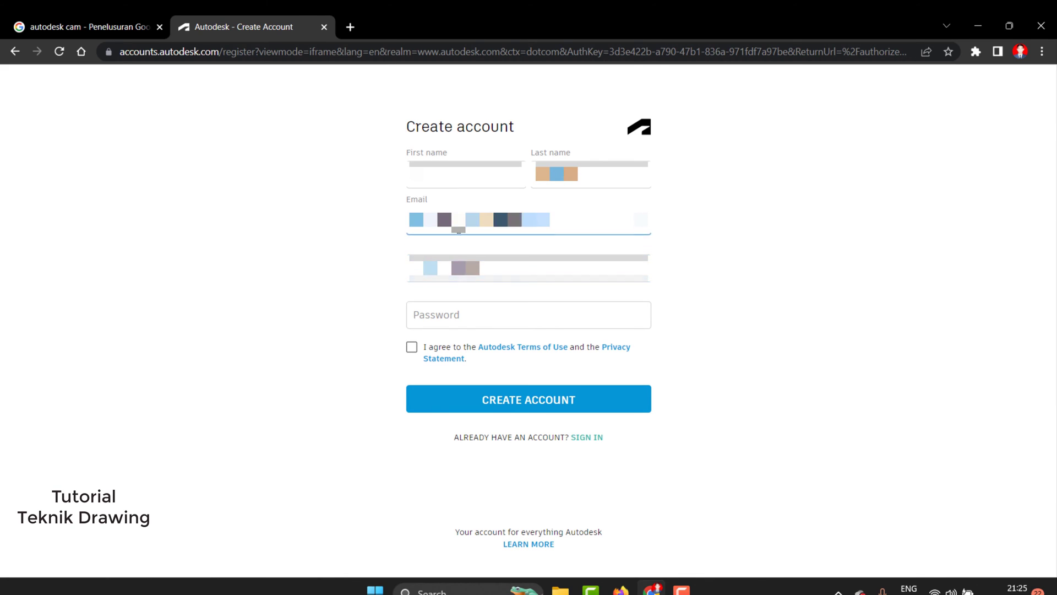
pyautogui.press('Tab')
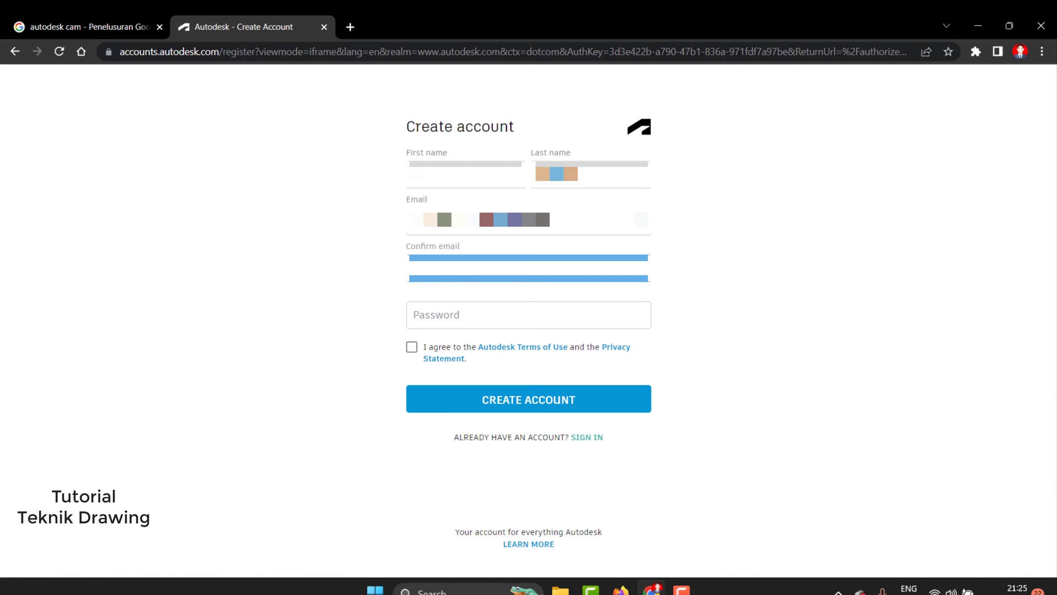
# Enter an account password and agree to the Autodesk Terms of Use.
pyautogui.click(484, 317)
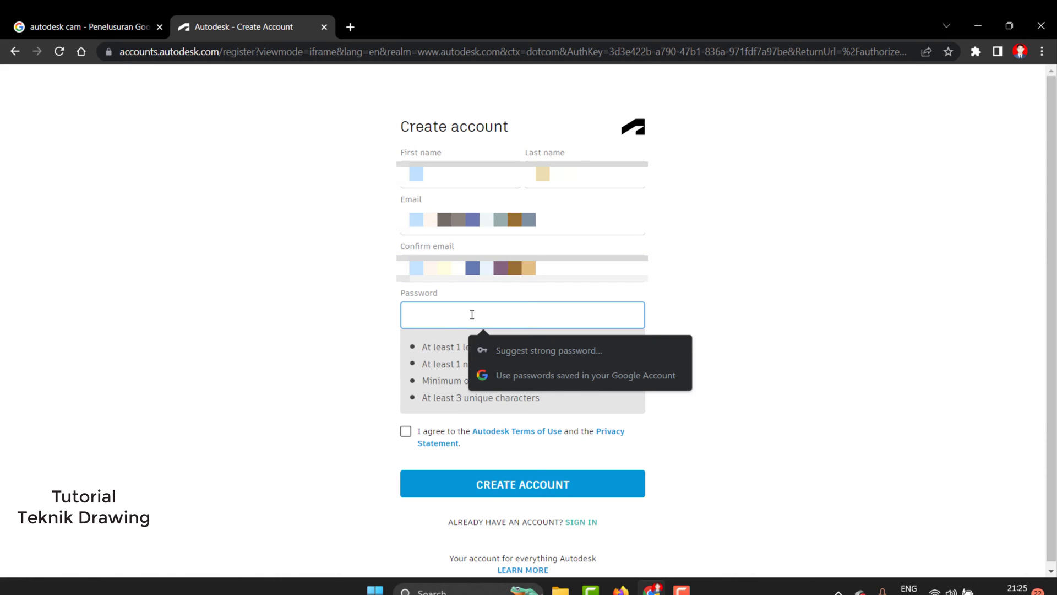
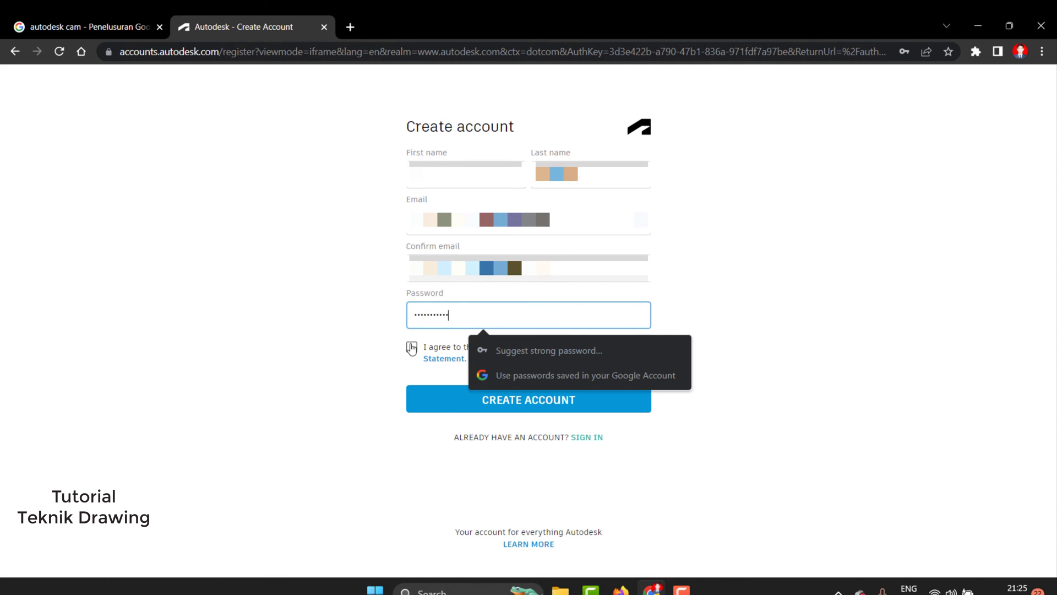
pyautogui.click(412, 347)
# Submit the account registration and choose to save its password in the Google account.
pyautogui.click(537, 407)
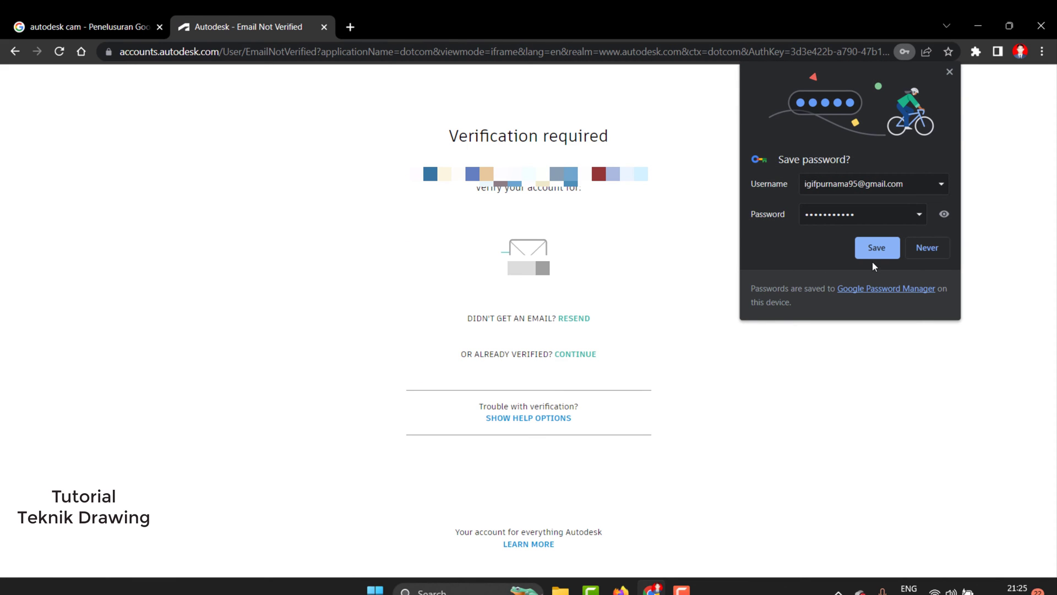
pyautogui.click(874, 249)
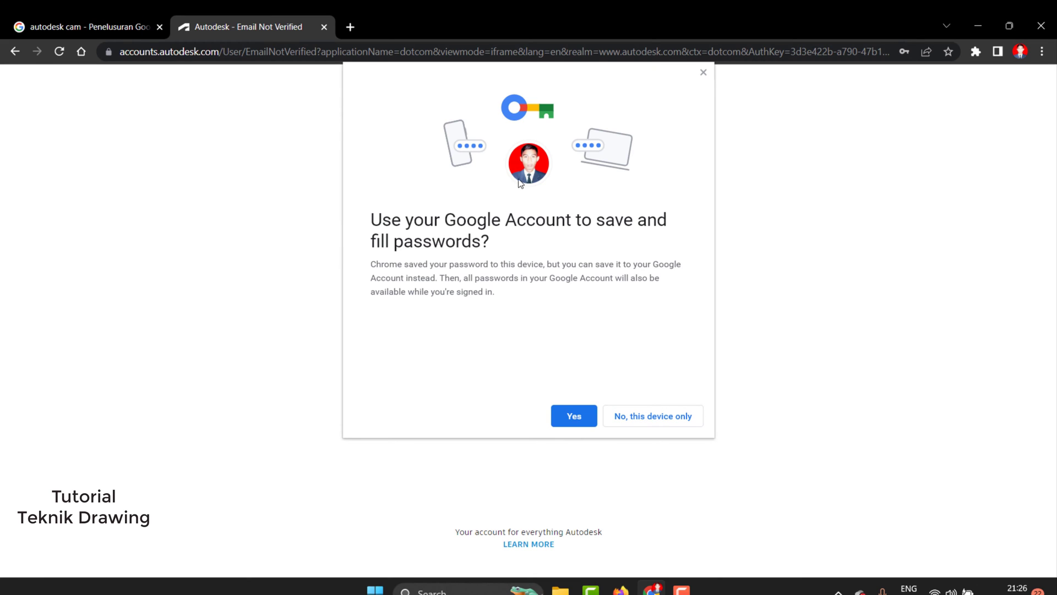
pyautogui.click(586, 420)
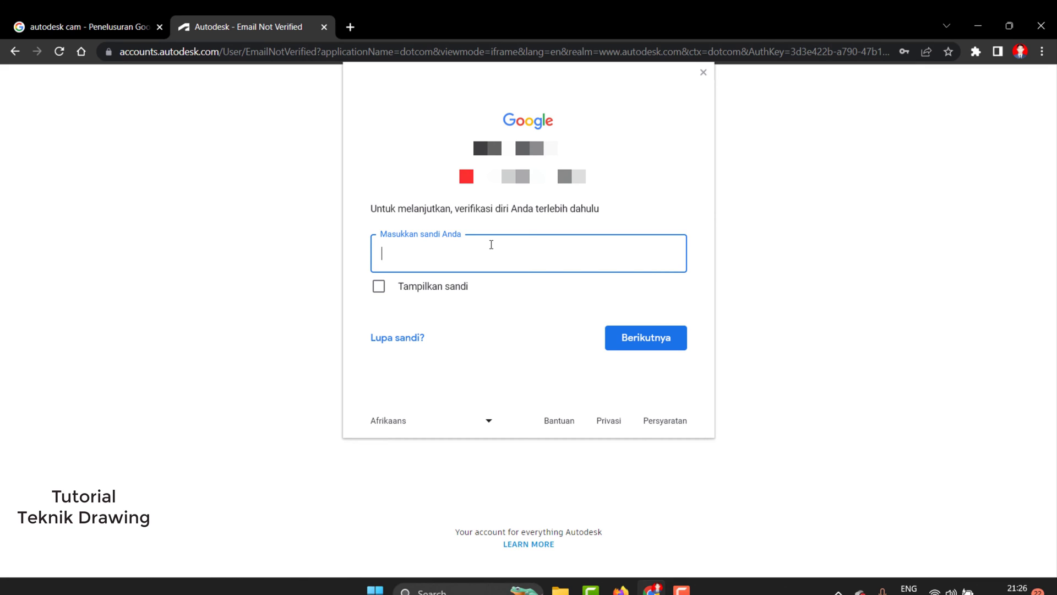
# Confirm with the Google account password, then minimize the browser to show the desktop.
pyautogui.write('*******')
pyautogui.write('****')
pyautogui.press('Return')
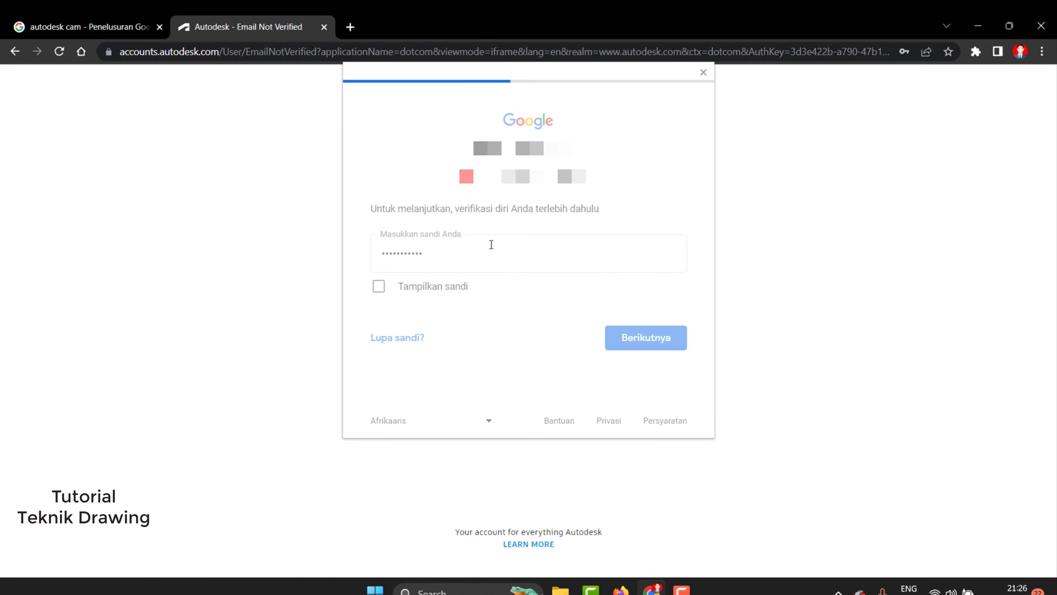
pyautogui.write('****')
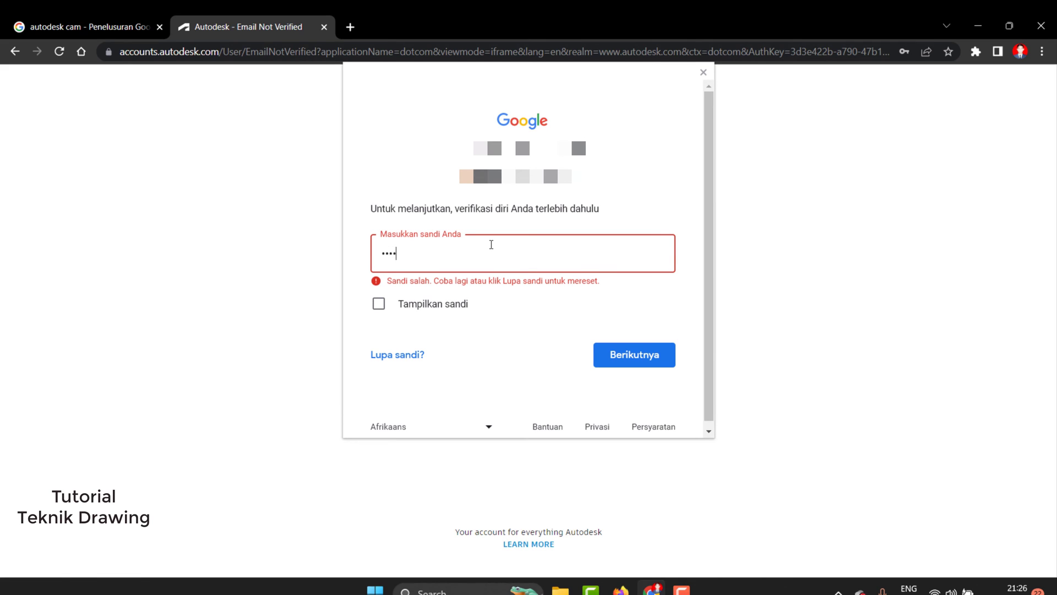
pyautogui.write('******')
pyautogui.press('Return')
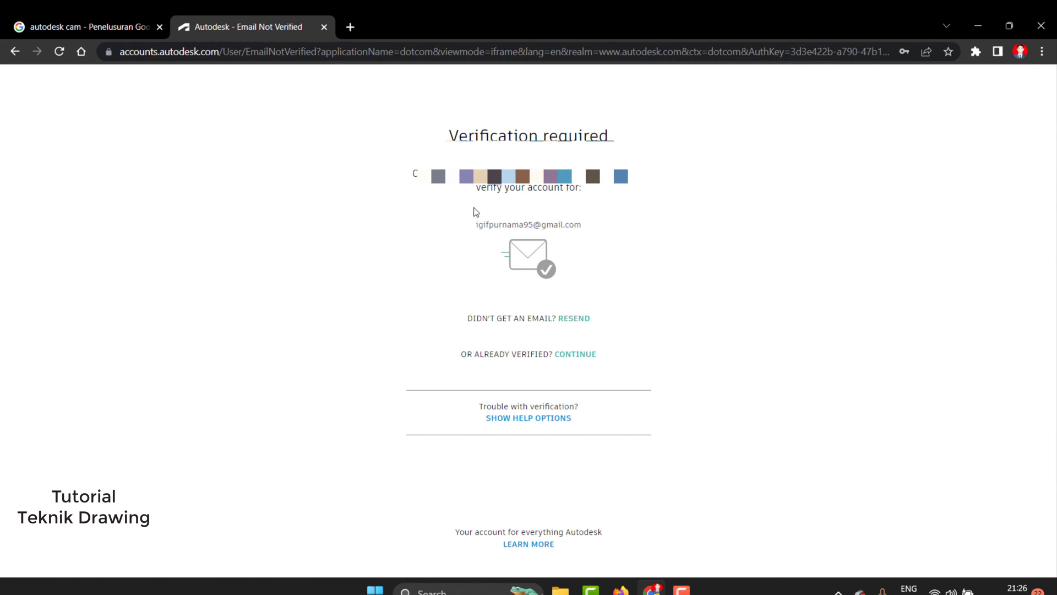
pyautogui.moveTo(523, 224); pyautogui.dragTo(532, 225)
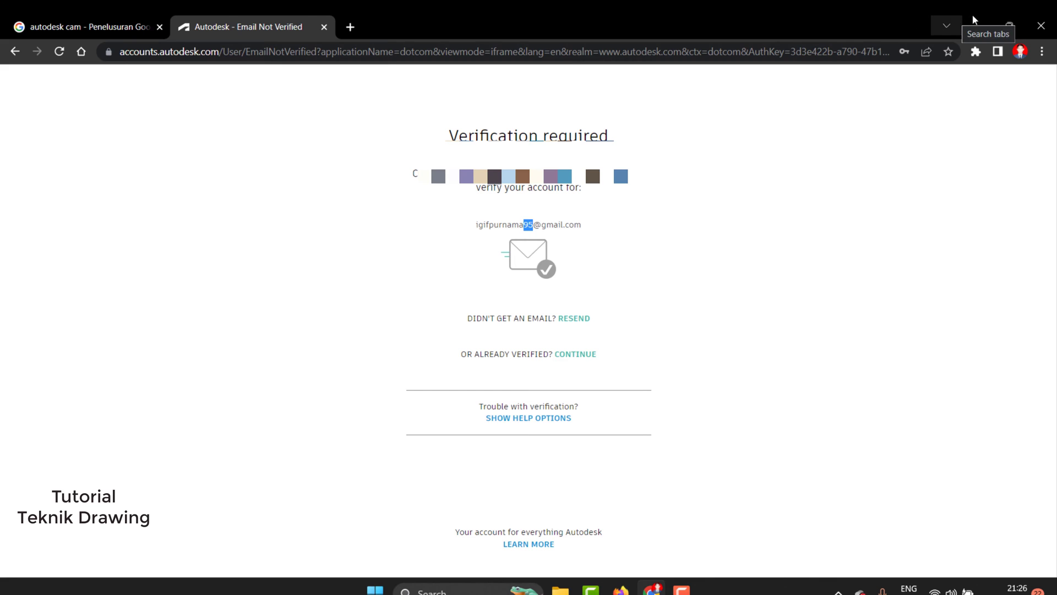
pyautogui.click(977, 25)
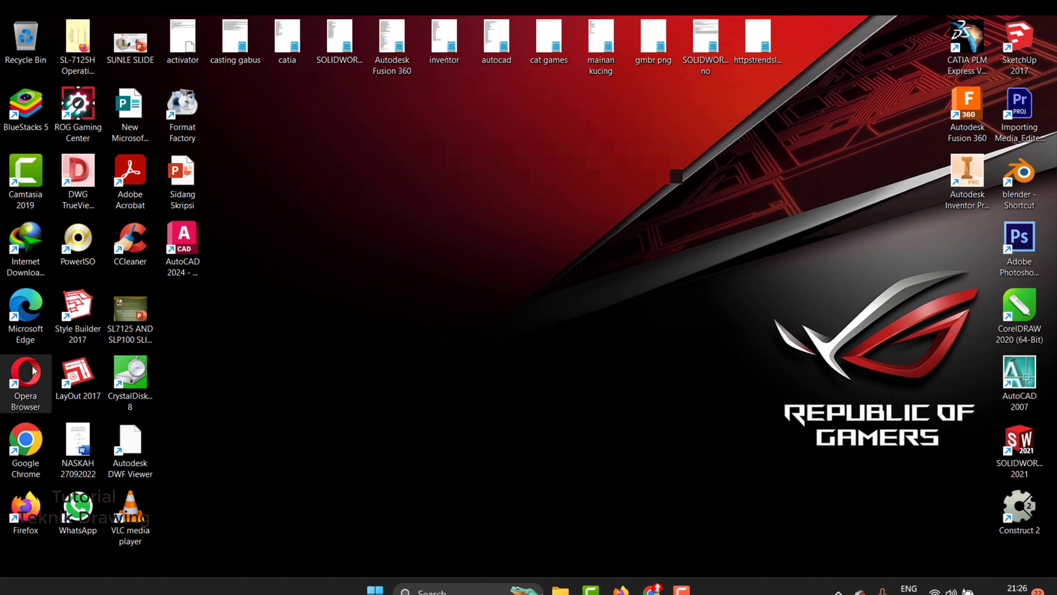
# Launch Microsoft Edge and open Google from the address bar suggestion.
pyautogui.doubleClick(31, 314)
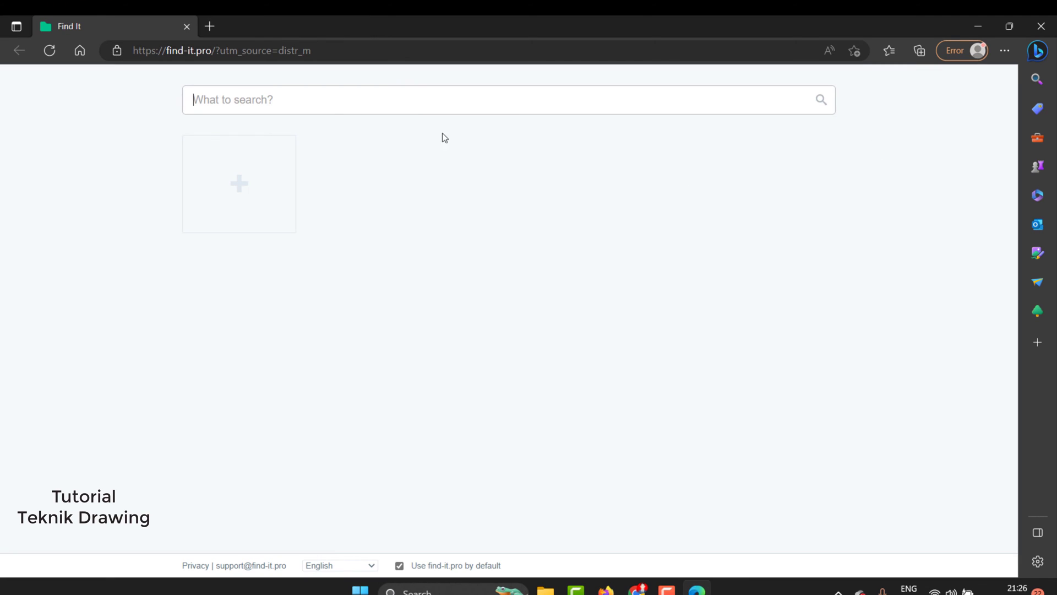
pyautogui.click(248, 51)
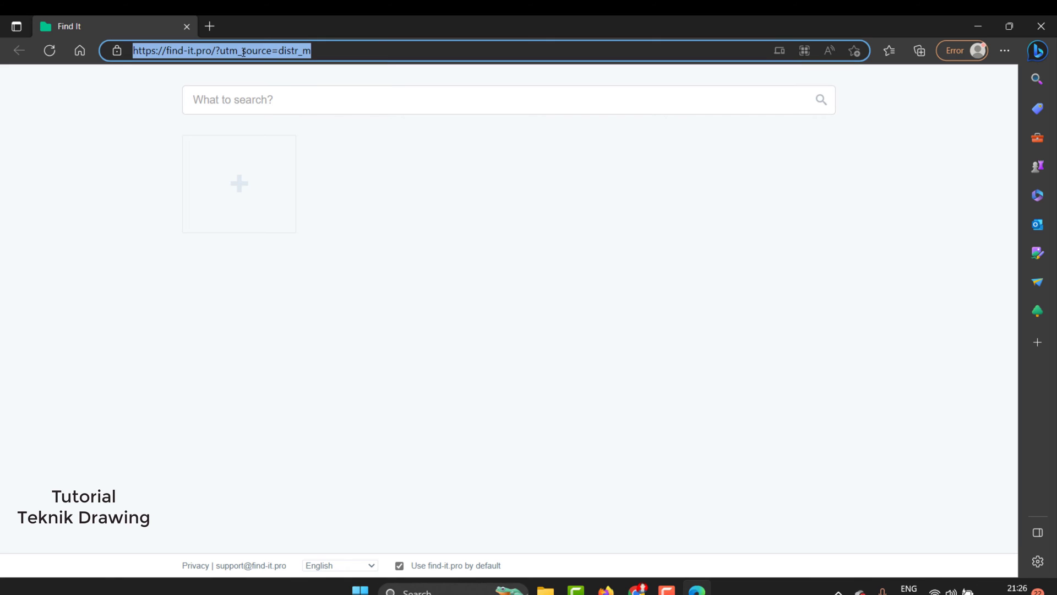
pyautogui.write('g')
pyautogui.click(169, 76)
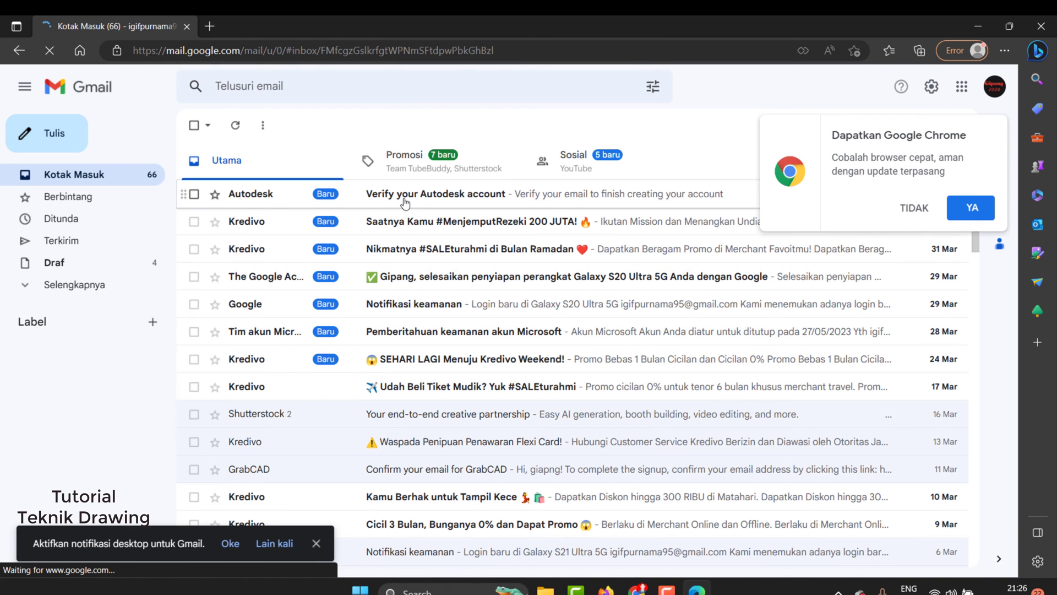
# Open the 'Verify your Autodesk account' email and follow its Verify email link.
pyautogui.click(405, 204)
pyautogui.scroll(-1, 451, 259)
pyautogui.scroll(-1, 419, 270)
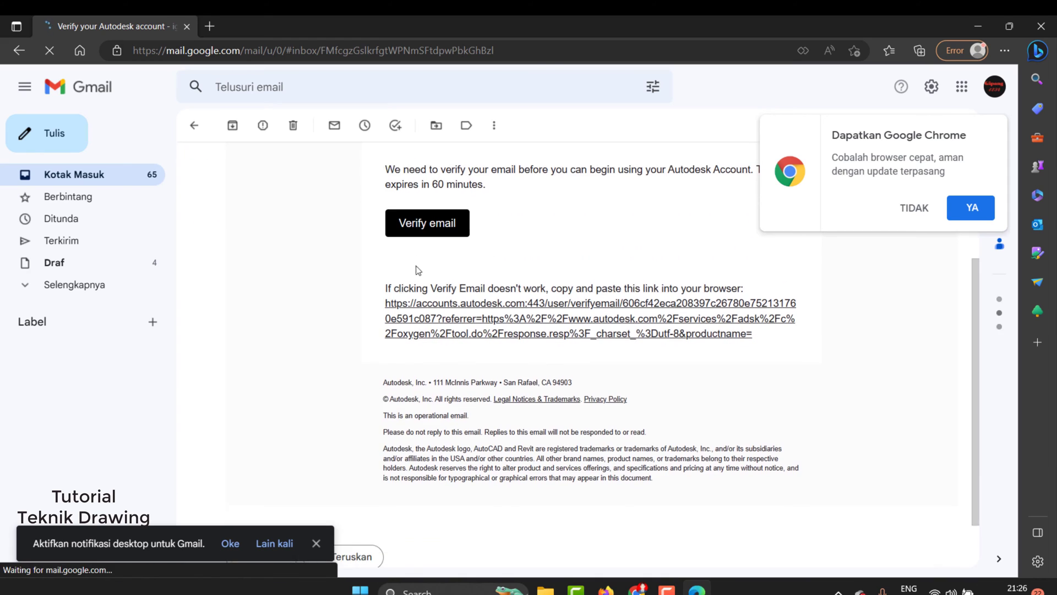
pyautogui.click(425, 223)
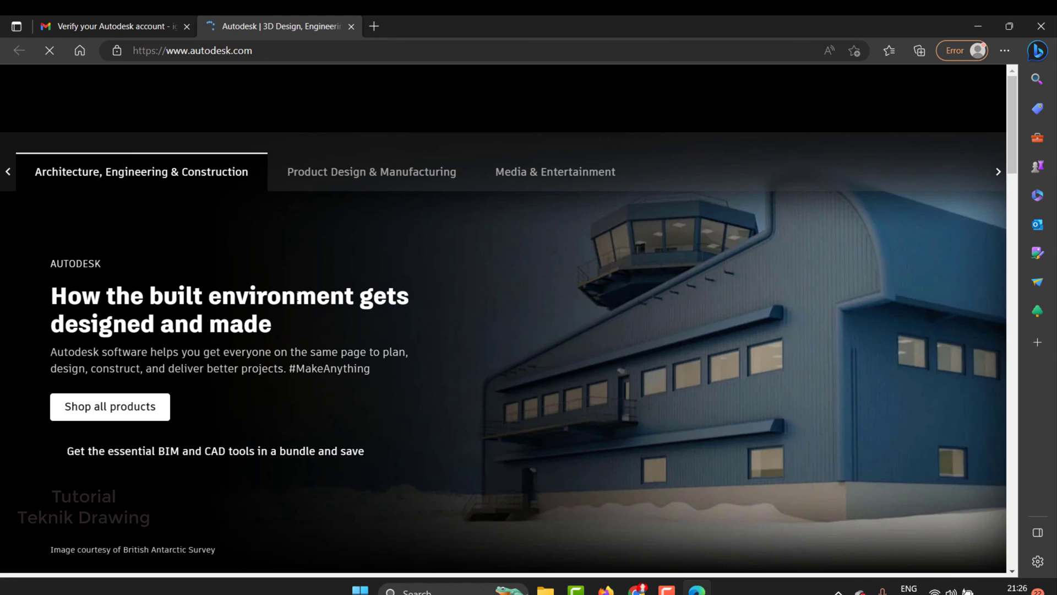
# Open Shop all products to browse the full Autodesk product catalogue.
pyautogui.scroll(-3, 246, 289)
pyautogui.scroll(-4, 246, 289)
pyautogui.scroll(-5, 246, 289)
pyautogui.scroll(6, 246, 288)
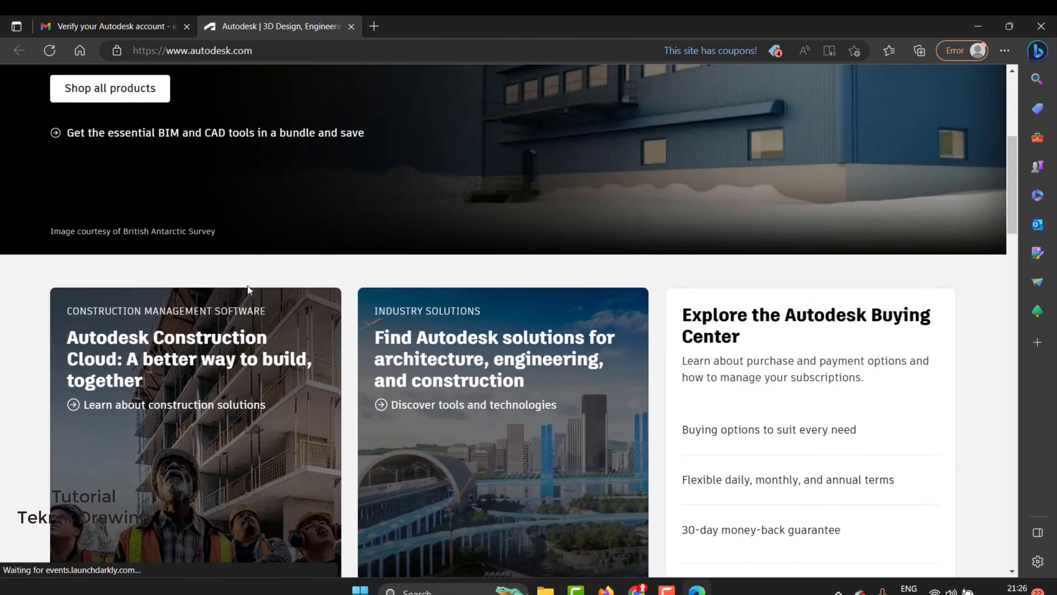
pyautogui.scroll(5, 247, 288)
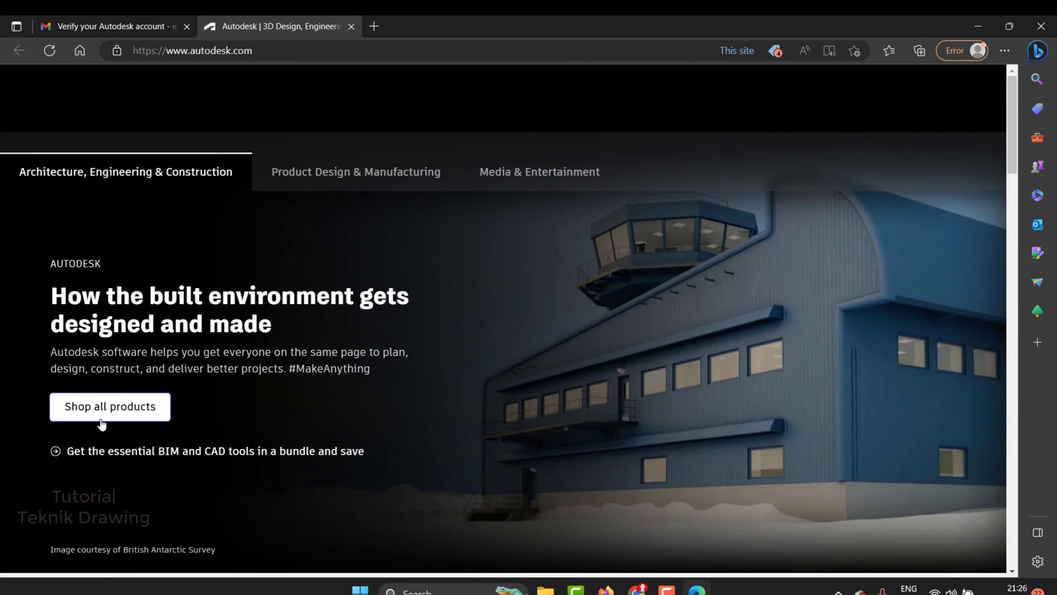
pyautogui.doubleClick(130, 296)
pyautogui.scroll(-1, 130, 296)
pyautogui.scroll(-2, 132, 243)
pyautogui.click(134, 252)
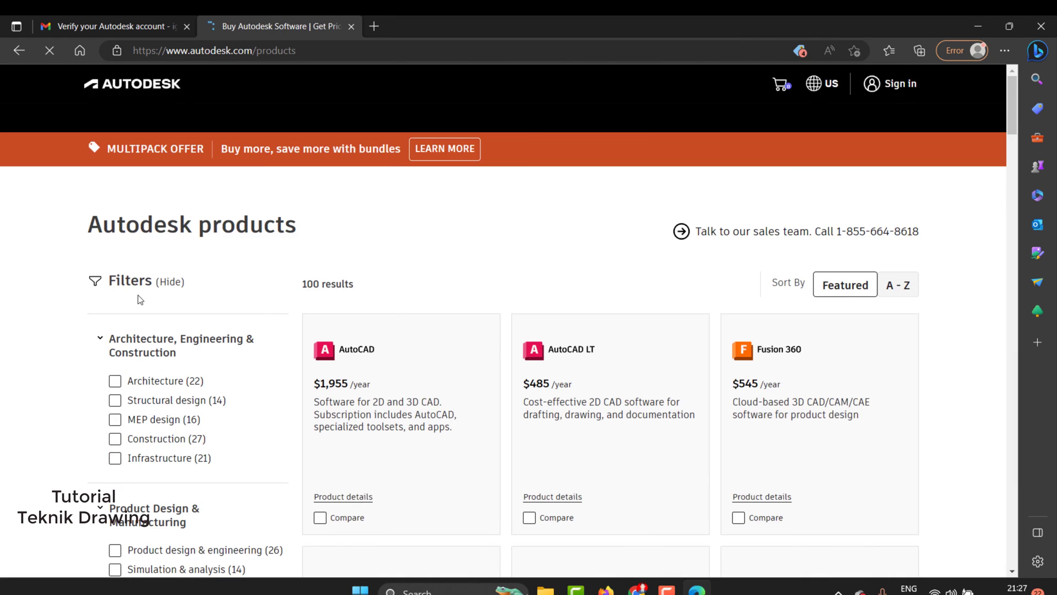
pyautogui.scroll(-5, 243, 297)
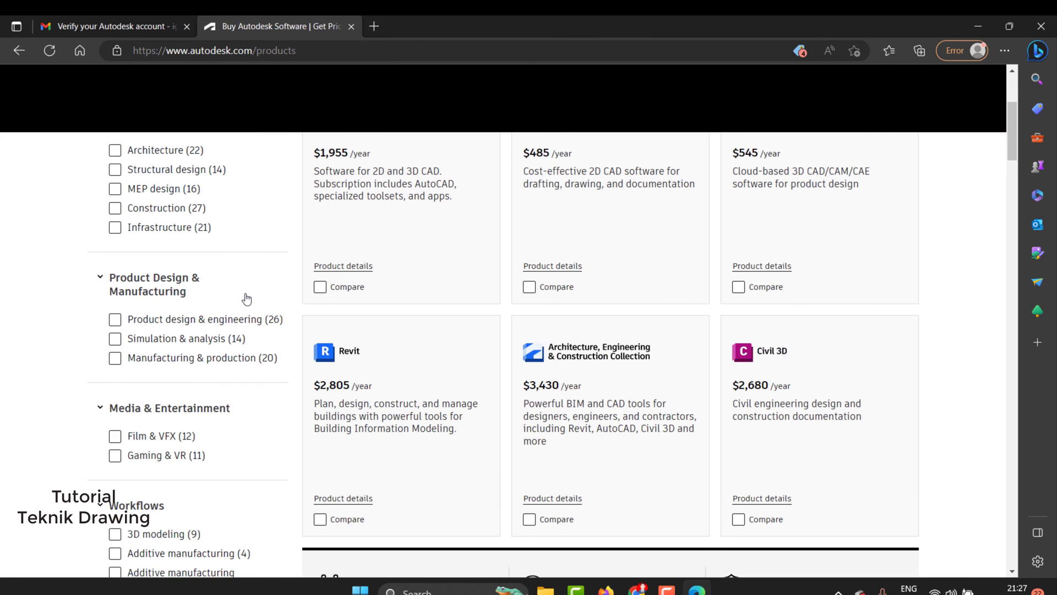
pyautogui.scroll(4, 242, 297)
pyautogui.moveTo(330, 307); pyautogui.dragTo(314, 307)
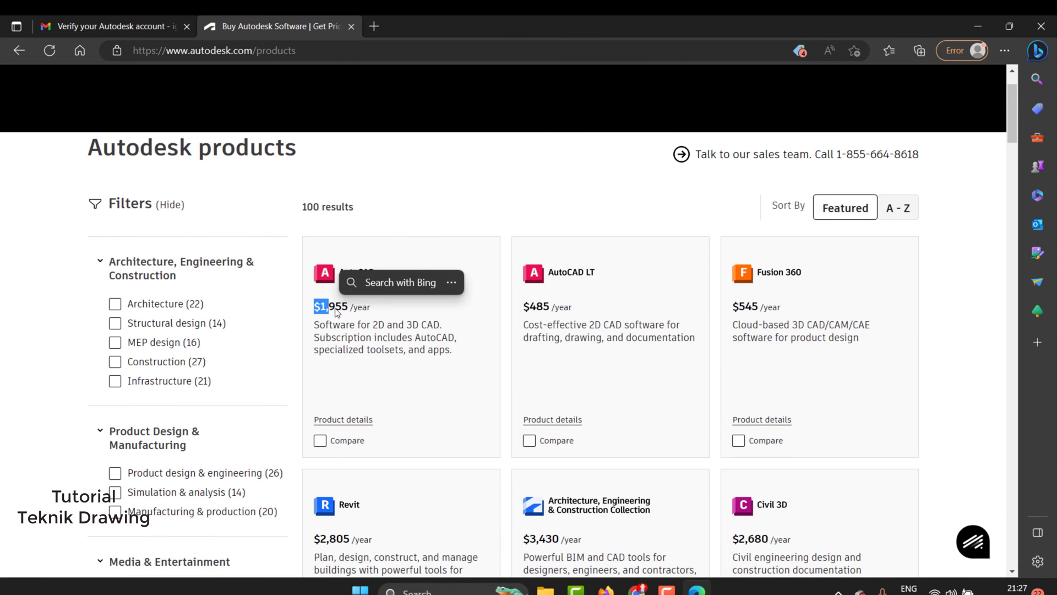
pyautogui.moveTo(401, 347)
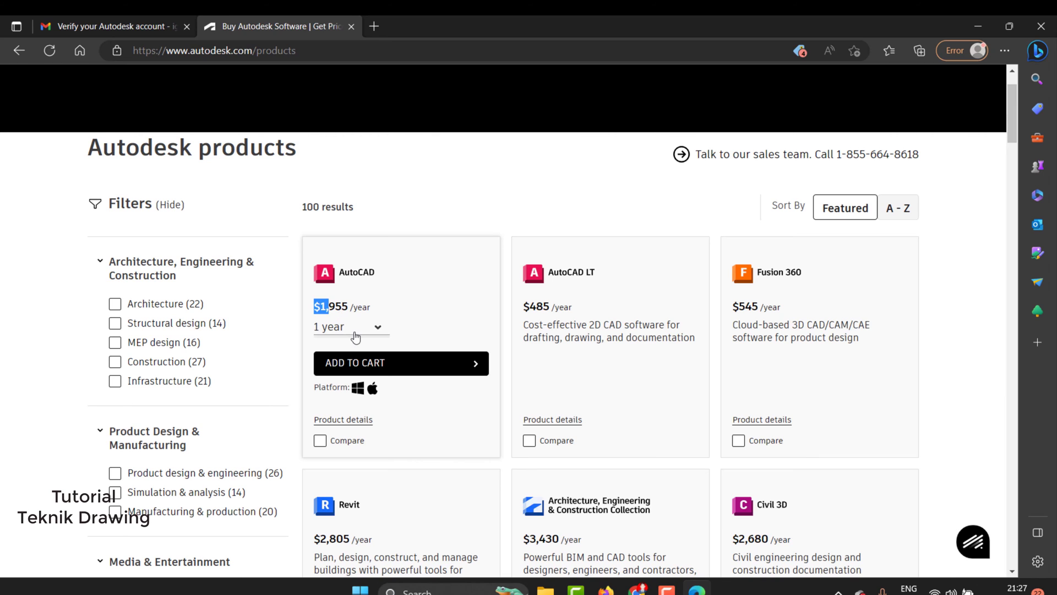
# Switch AutoCAD to monthly billing at $245/month, view Revit's billing options, and close the tab.
pyautogui.click(356, 336)
pyautogui.click(351, 346)
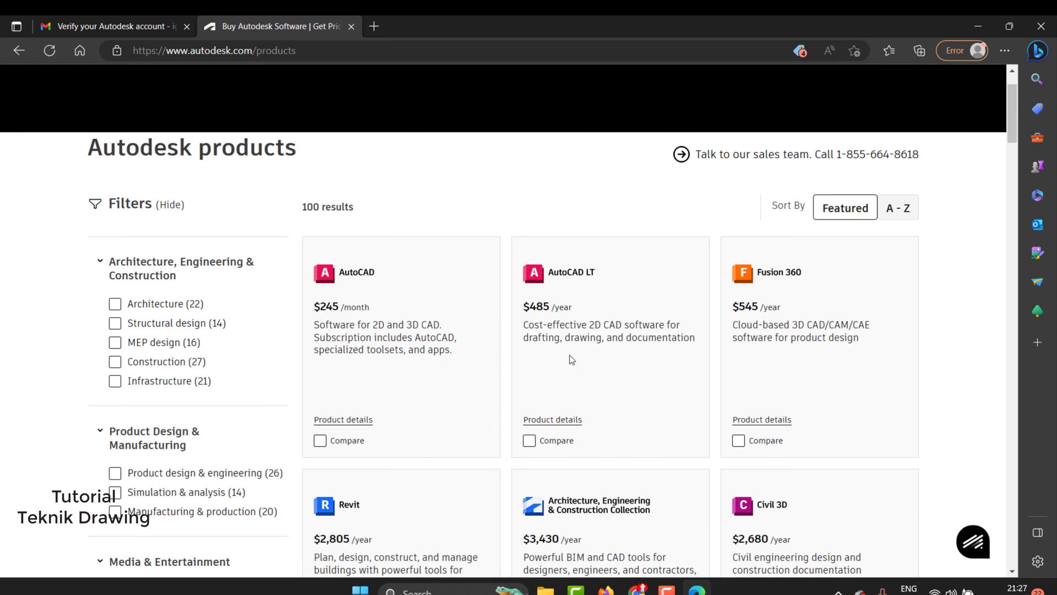
pyautogui.scroll(-4, 572, 359)
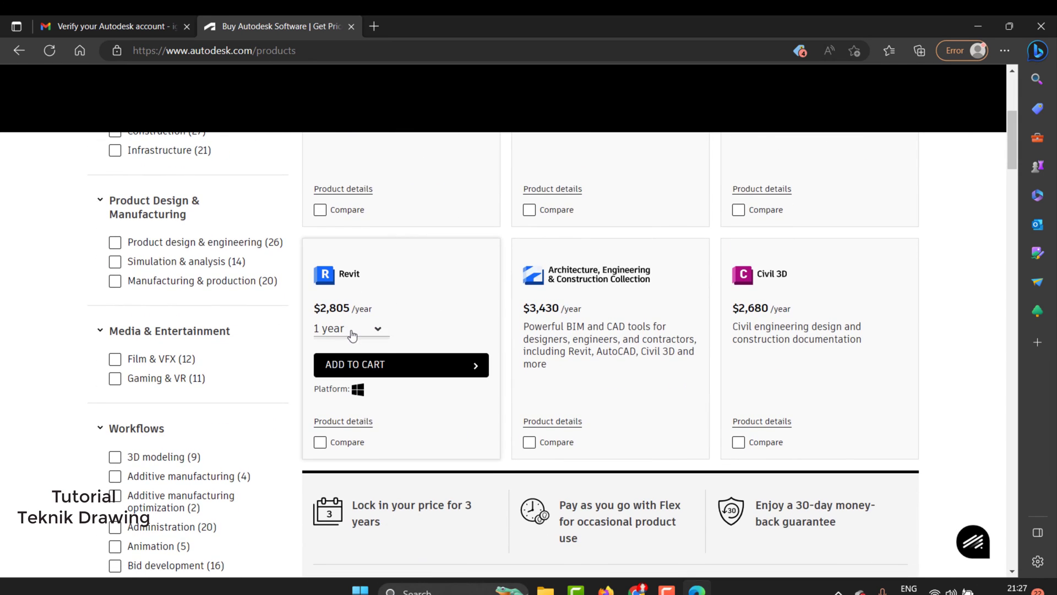
pyautogui.click(353, 333)
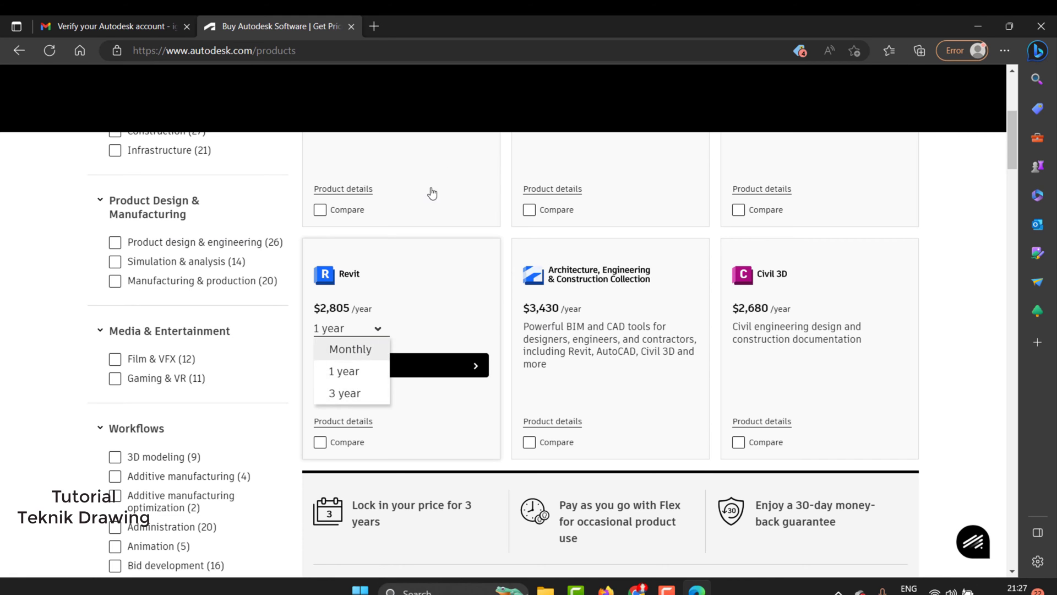
pyautogui.scroll(4, 428, 200)
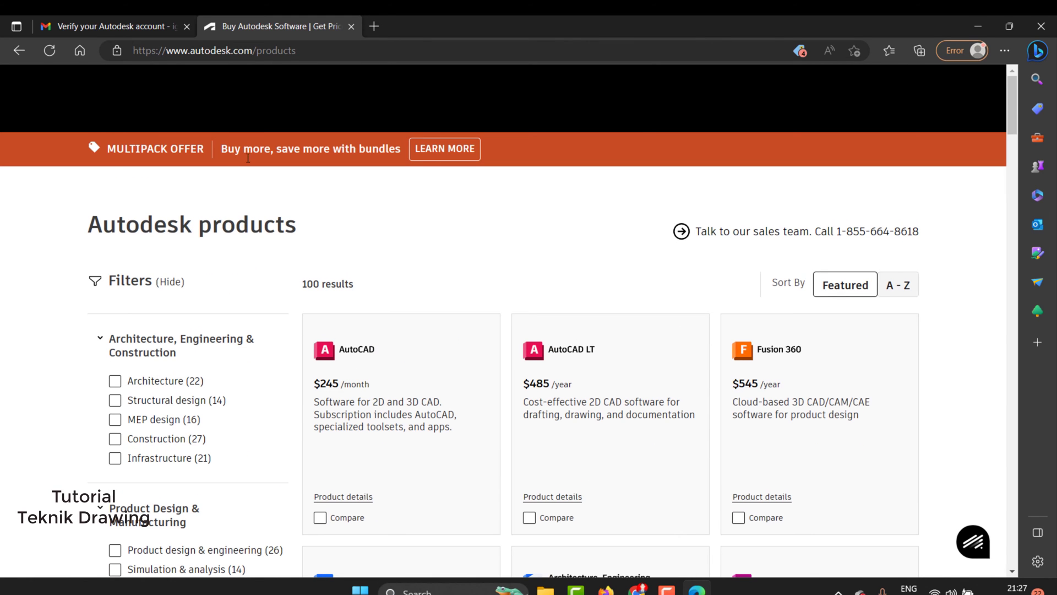
pyautogui.click(352, 27)
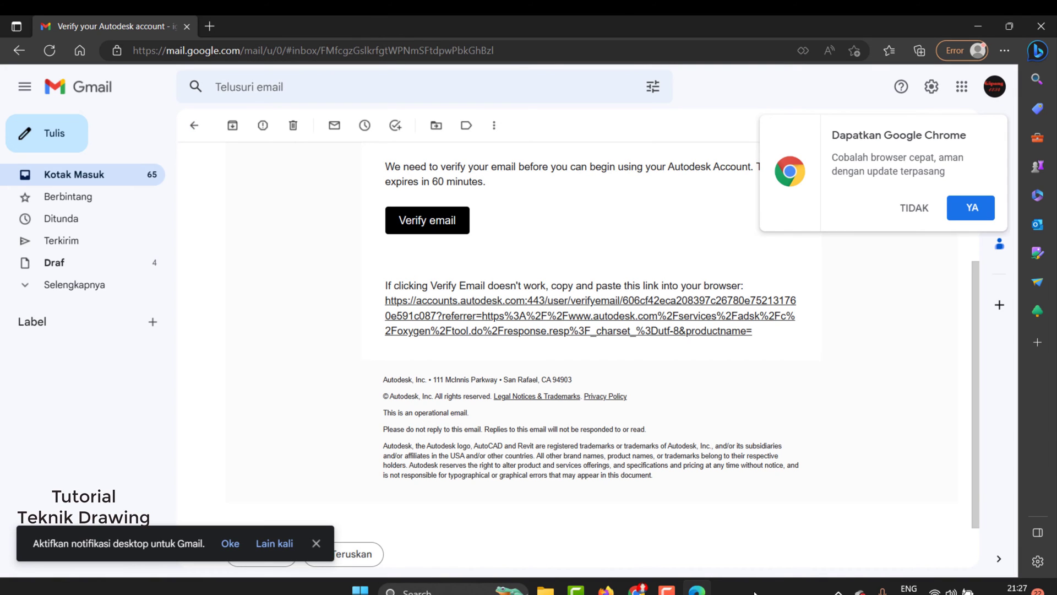
# Switch to Chrome and go back to the Inventor 2022 Free Trial intake page.
pyautogui.click(637, 588)
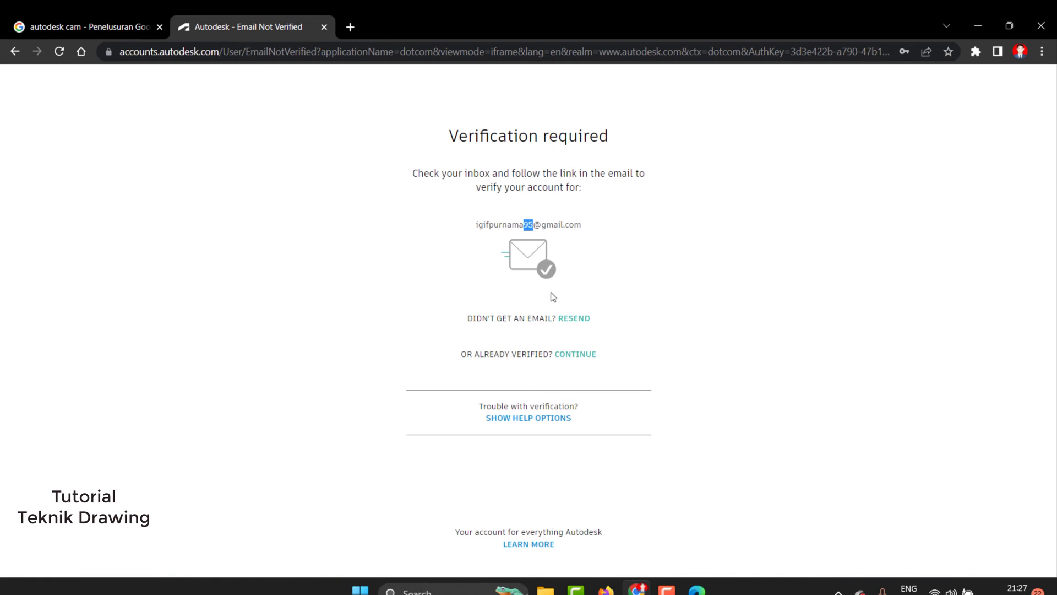
pyautogui.click(137, 20)
pyautogui.click(215, 35)
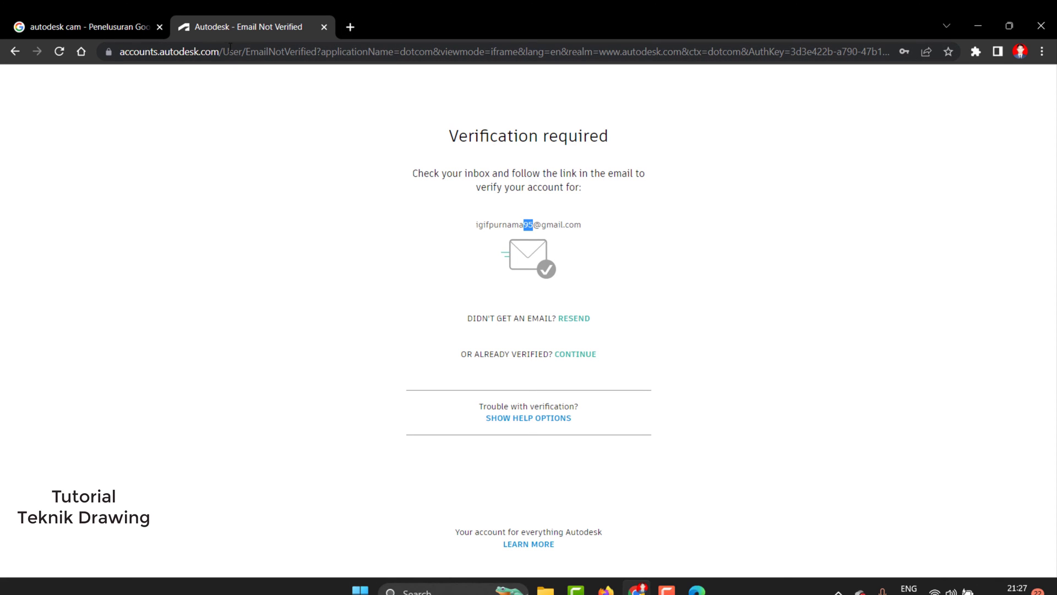
pyautogui.click(15, 51)
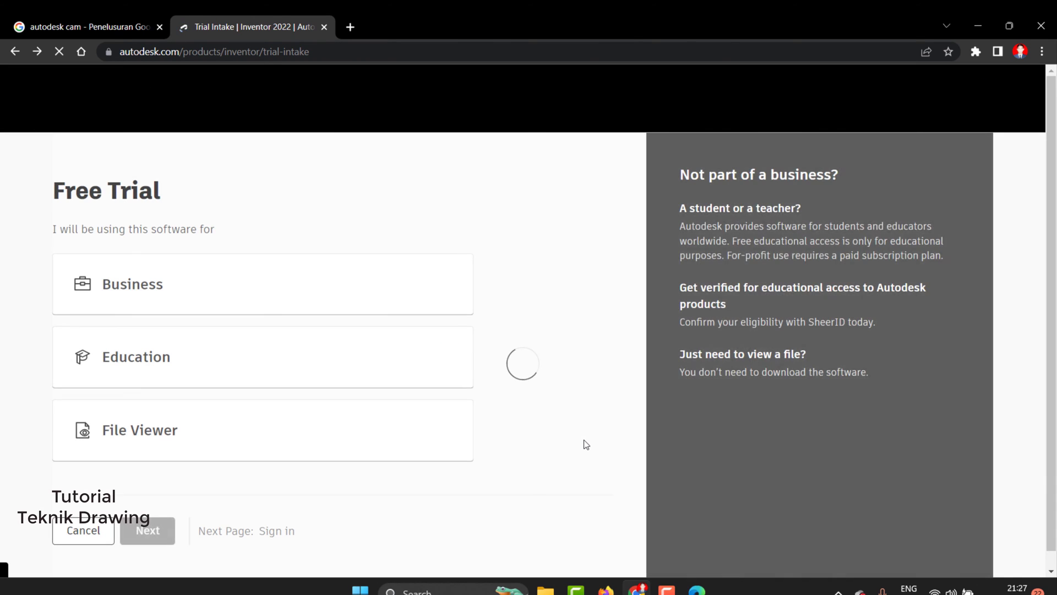
# Choose Education, go to the Educational Community, and start Fusion 360 access, dismissing the survey.
pyautogui.click(127, 360)
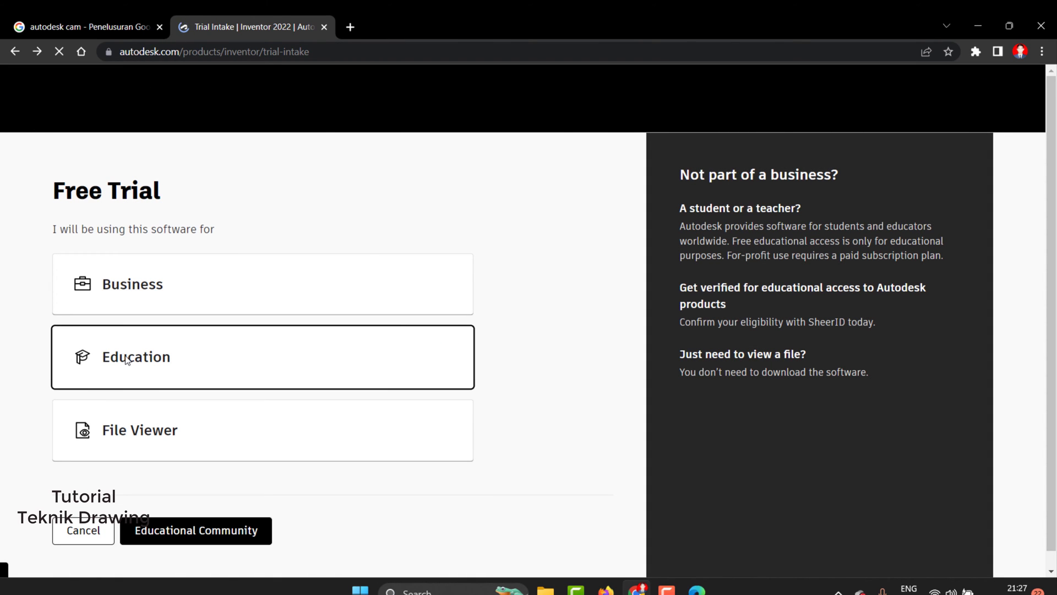
pyautogui.click(168, 536)
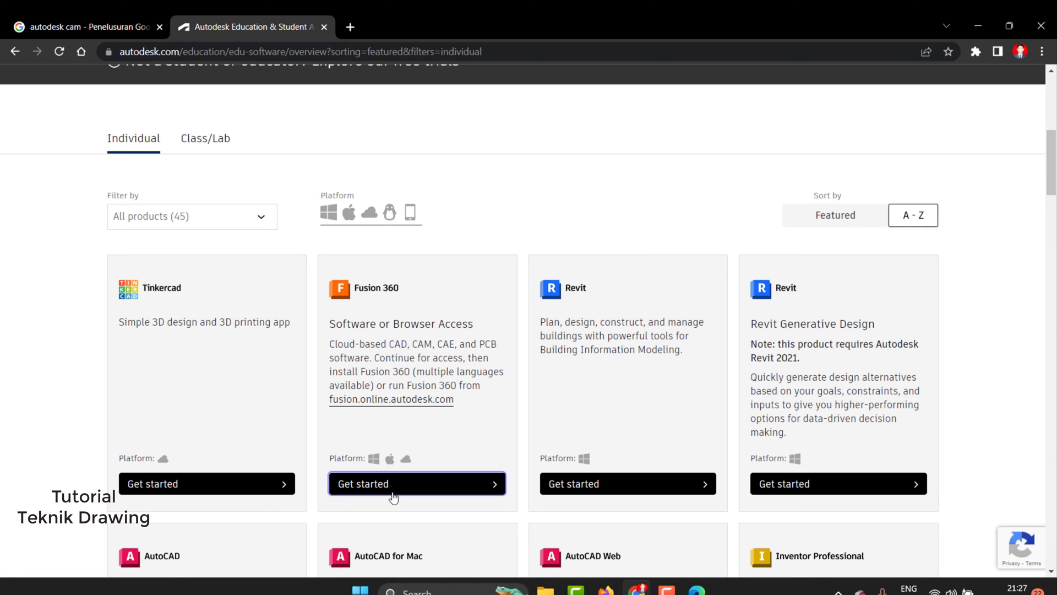
pyautogui.scroll(-3, 401, 458)
pyautogui.scroll(4, 401, 458)
pyautogui.scroll(5, 403, 460)
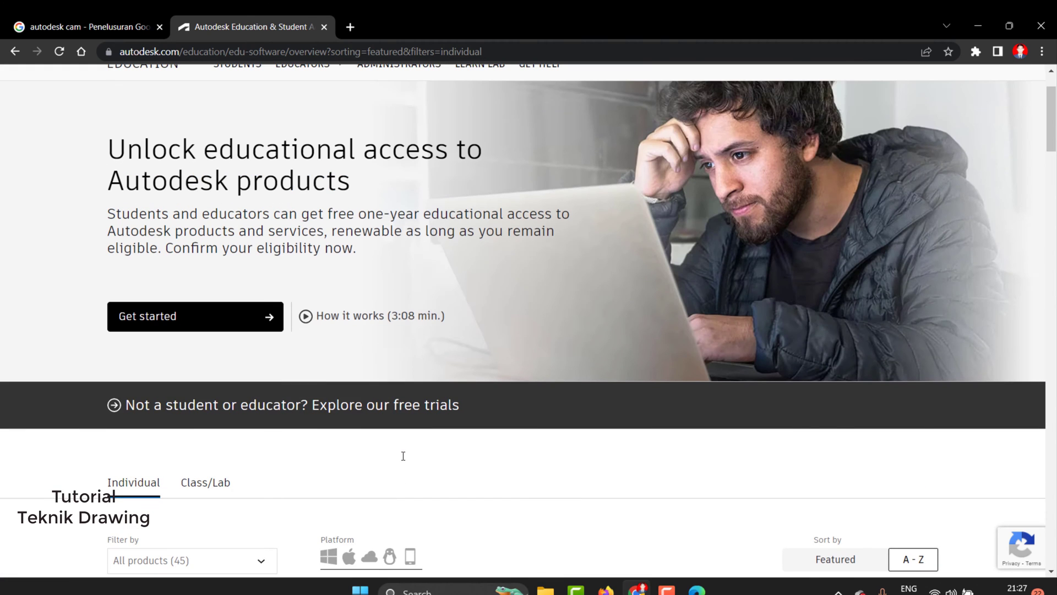
pyautogui.scroll(-5, 403, 456)
pyautogui.scroll(-3, 402, 454)
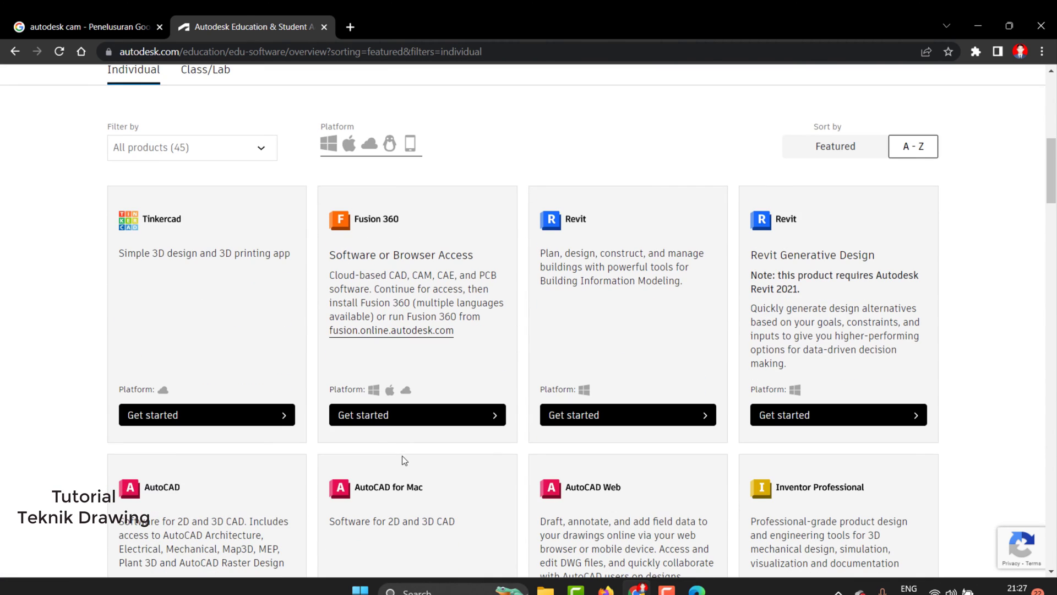
pyautogui.click(378, 423)
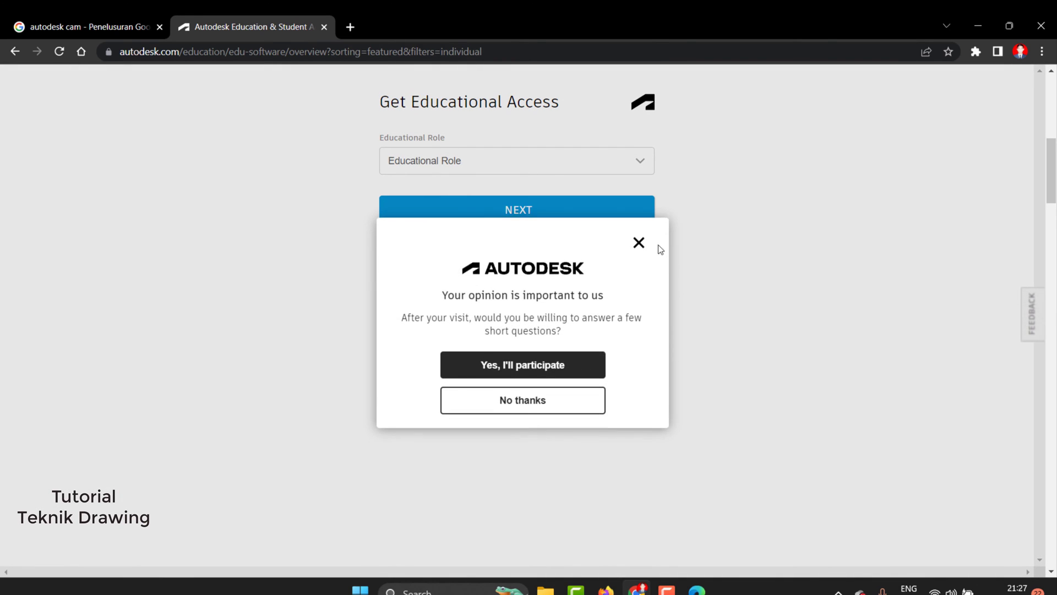
pyautogui.click(555, 360)
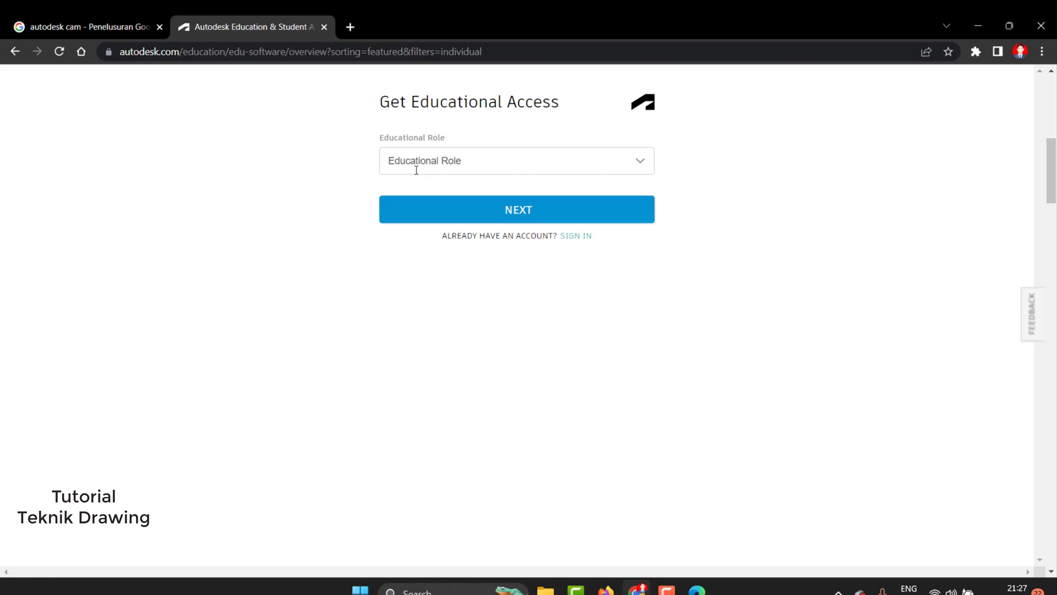
# Sign in to the existing Autodesk account with Stay signed in checked.
pyautogui.click(579, 243)
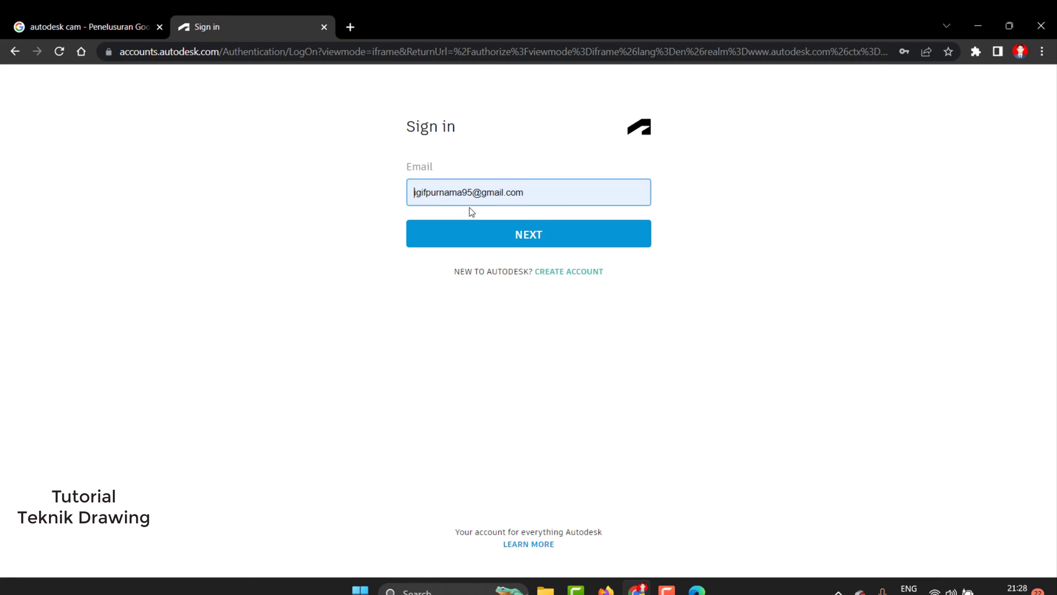
pyautogui.click(516, 242)
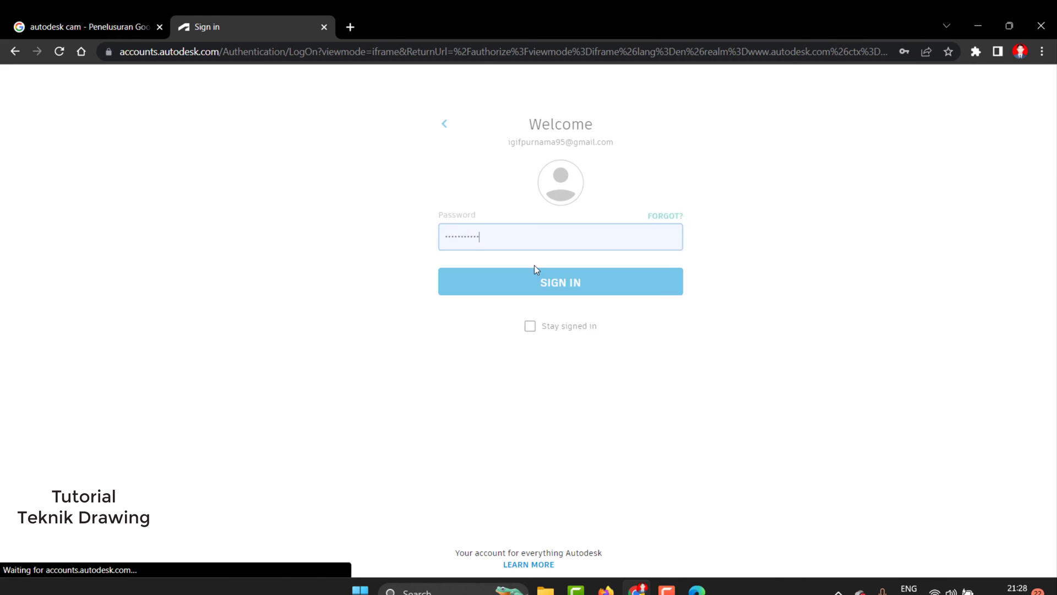
pyautogui.click(497, 326)
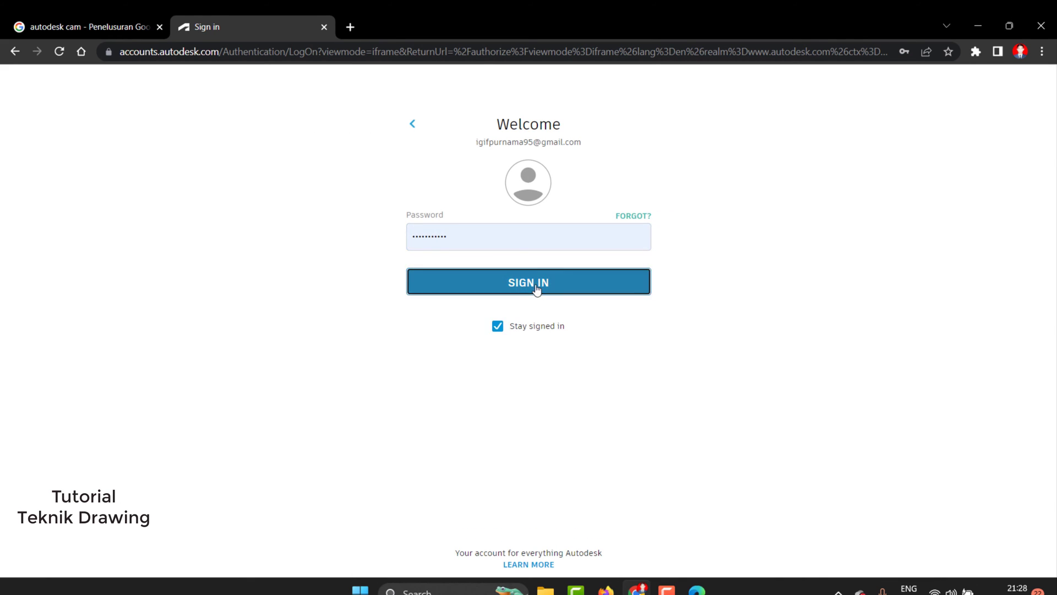
pyautogui.click(537, 286)
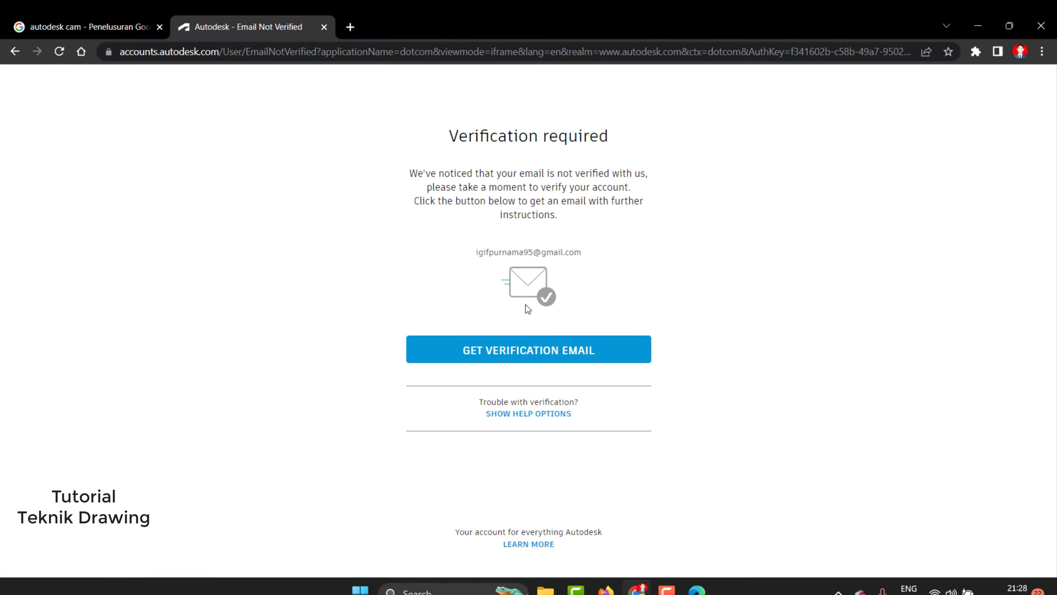
# Request a verification email, continue past the prompt, and switch to the Gmail window.
pyautogui.click(538, 356)
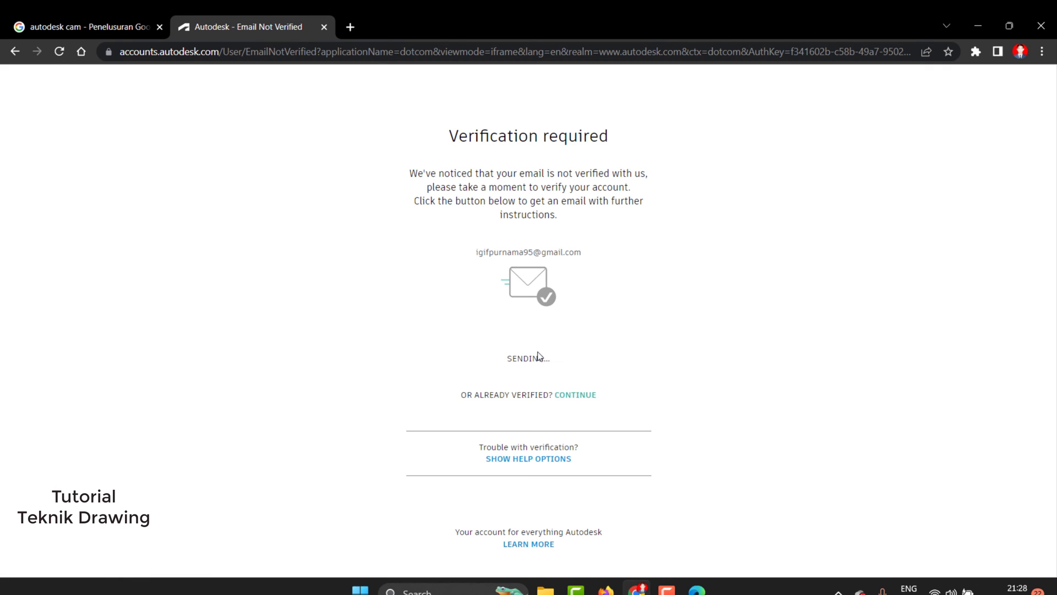
pyautogui.click(575, 395)
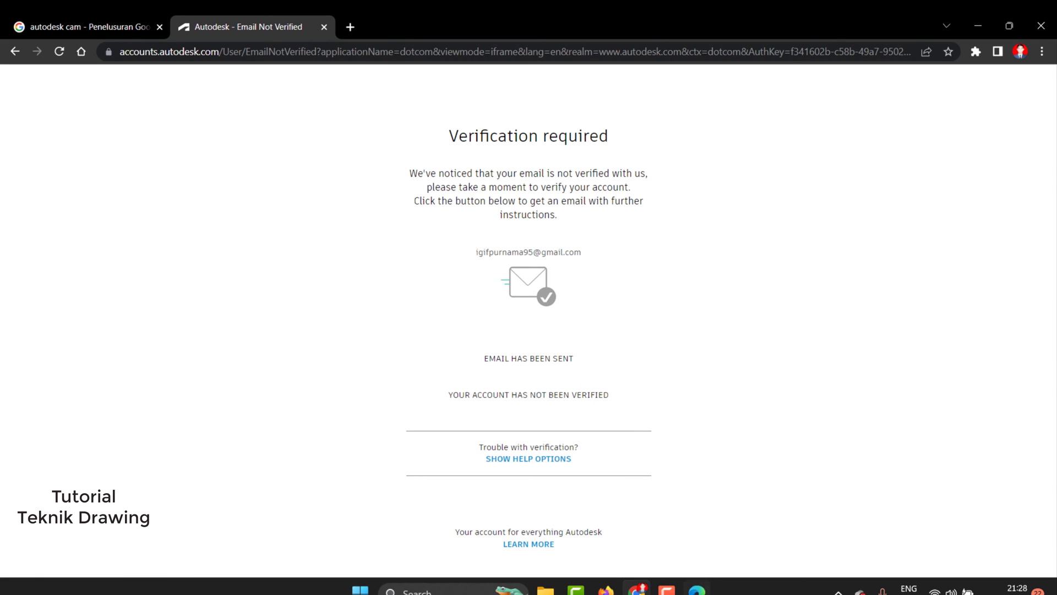
pyautogui.click(696, 588)
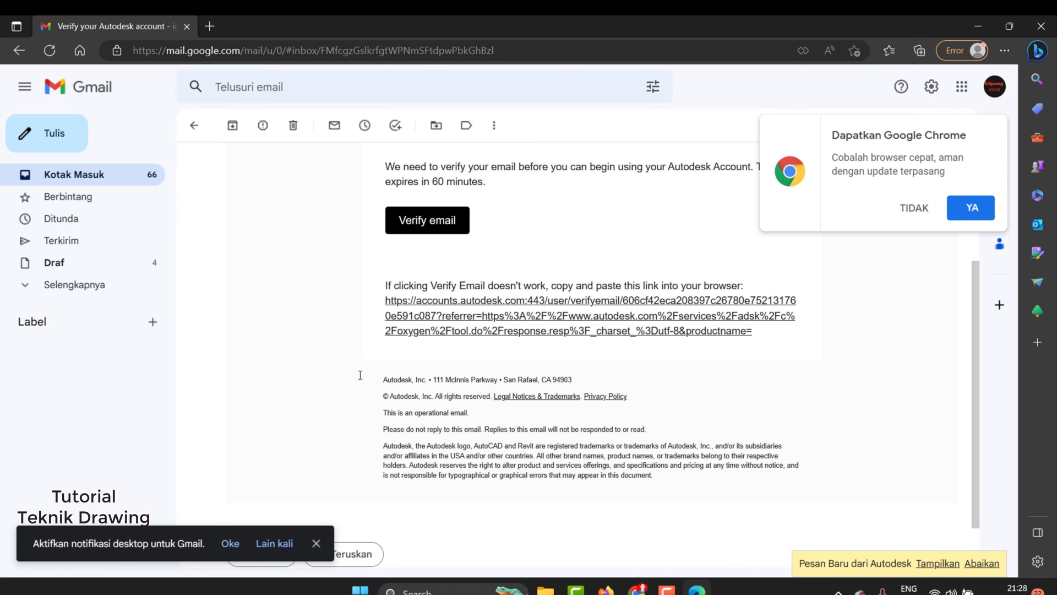
# Open the Autodesk verification email from the inbox, expand its trimmed content, and follow the link.
pyautogui.click(65, 176)
pyautogui.click(336, 194)
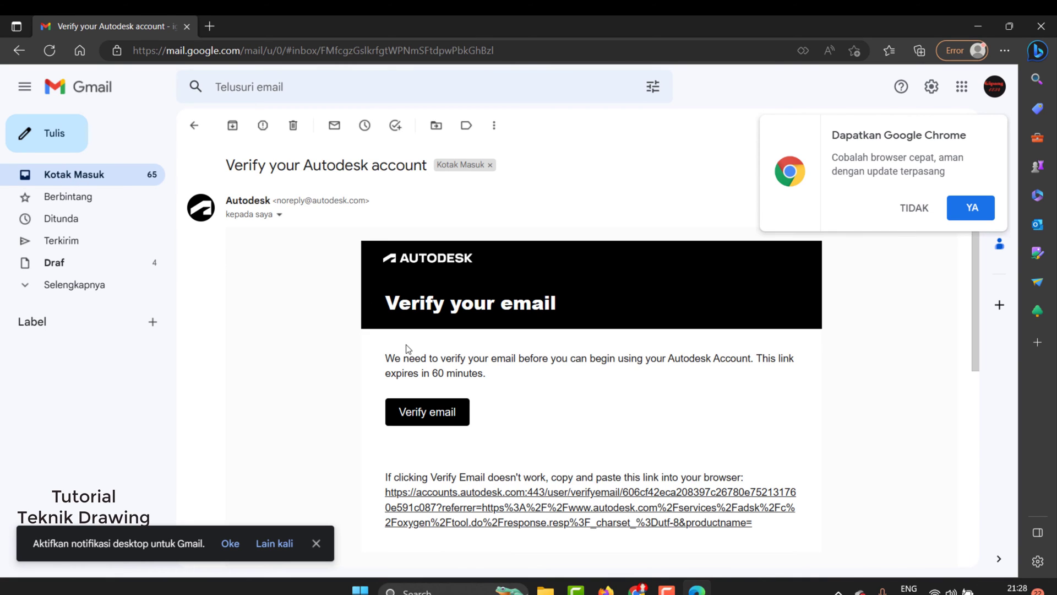
pyautogui.click(267, 212)
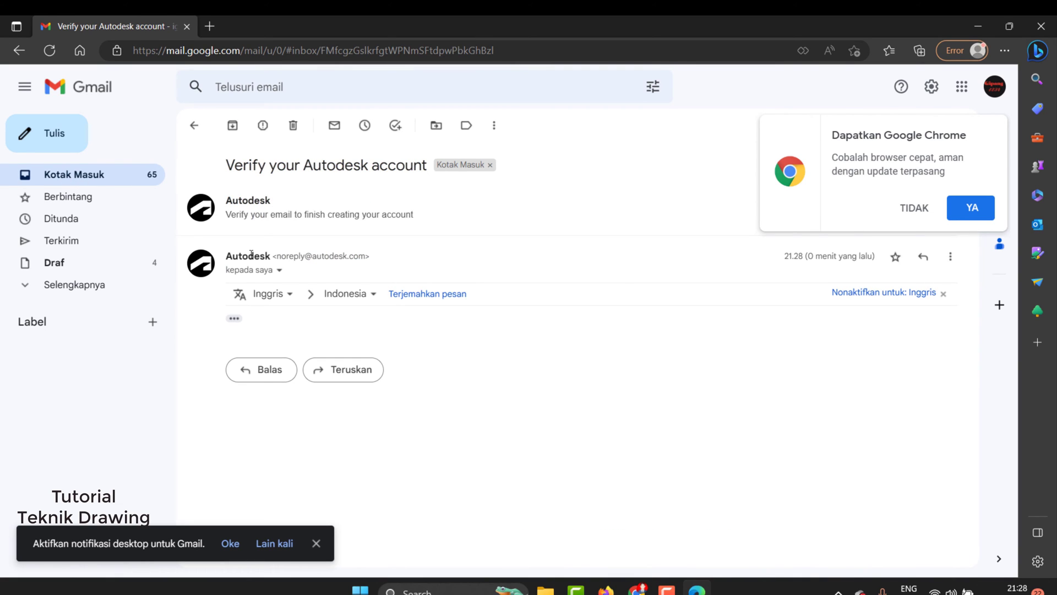
pyautogui.click(241, 317)
pyautogui.scroll(-5, 425, 275)
pyautogui.scroll(-1, 425, 201)
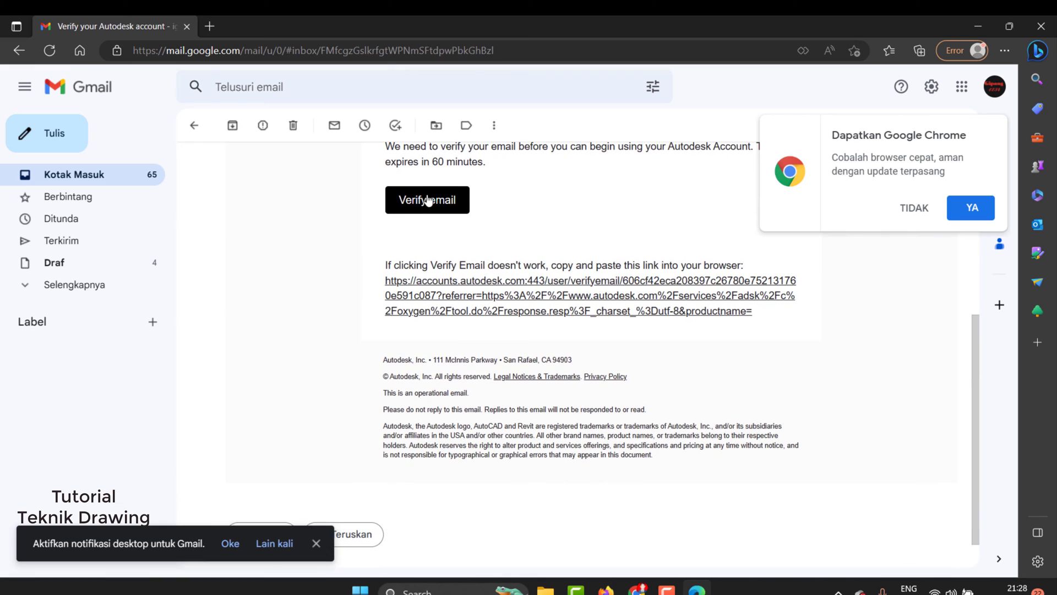
pyautogui.click(479, 300)
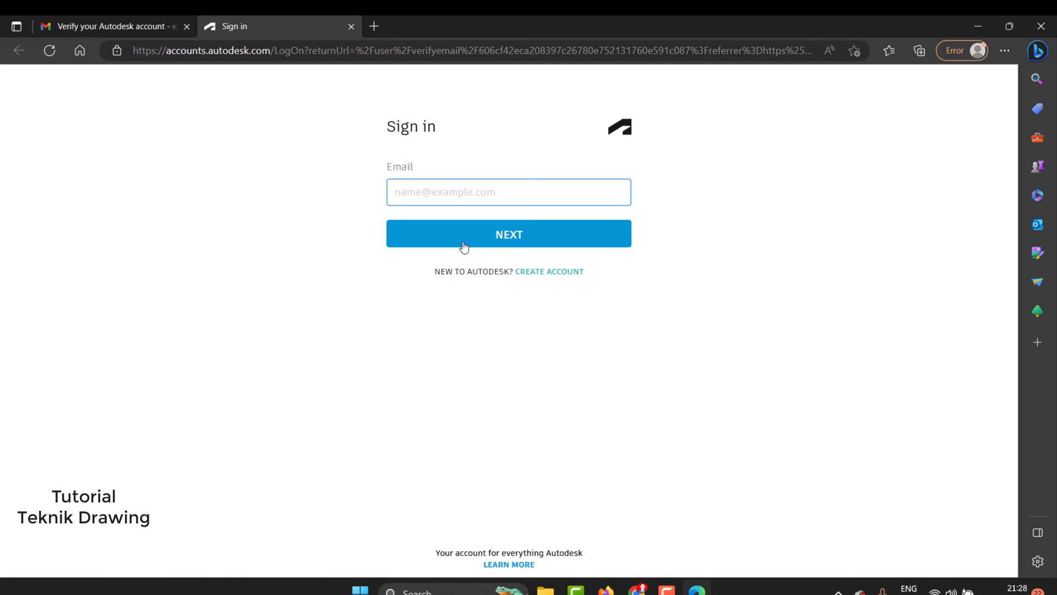
# Sign in using the saved e-mail address and the account password.
pyautogui.click(447, 190)
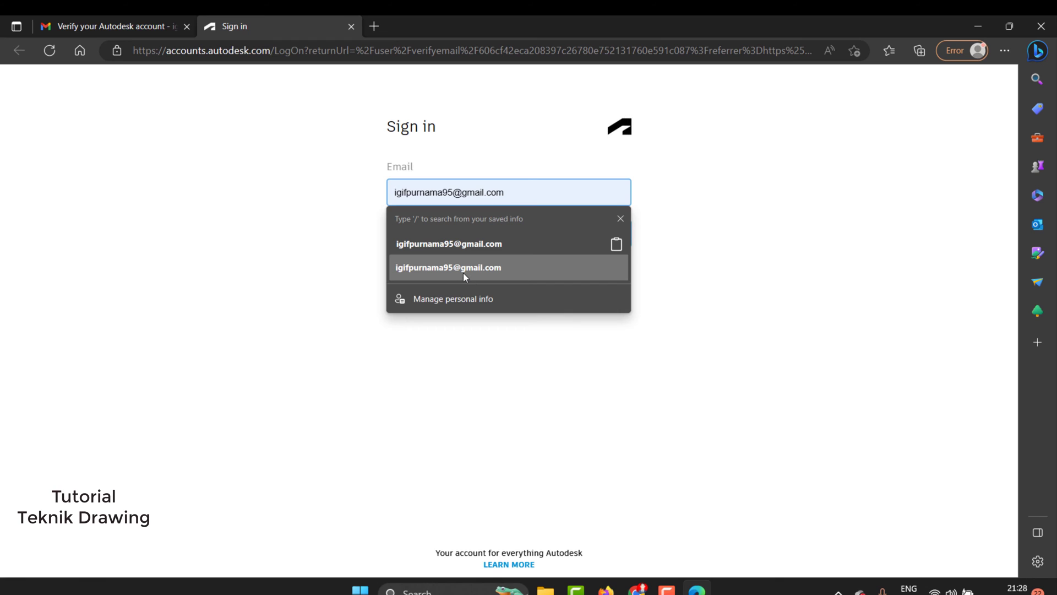
pyautogui.click(452, 242)
pyautogui.click(497, 237)
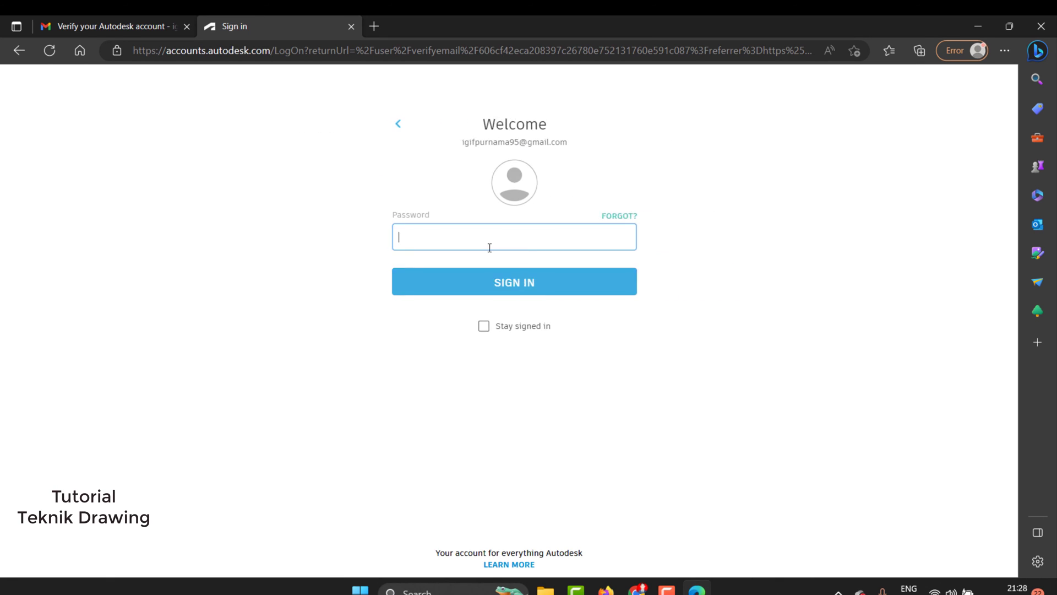
pyautogui.write('••')
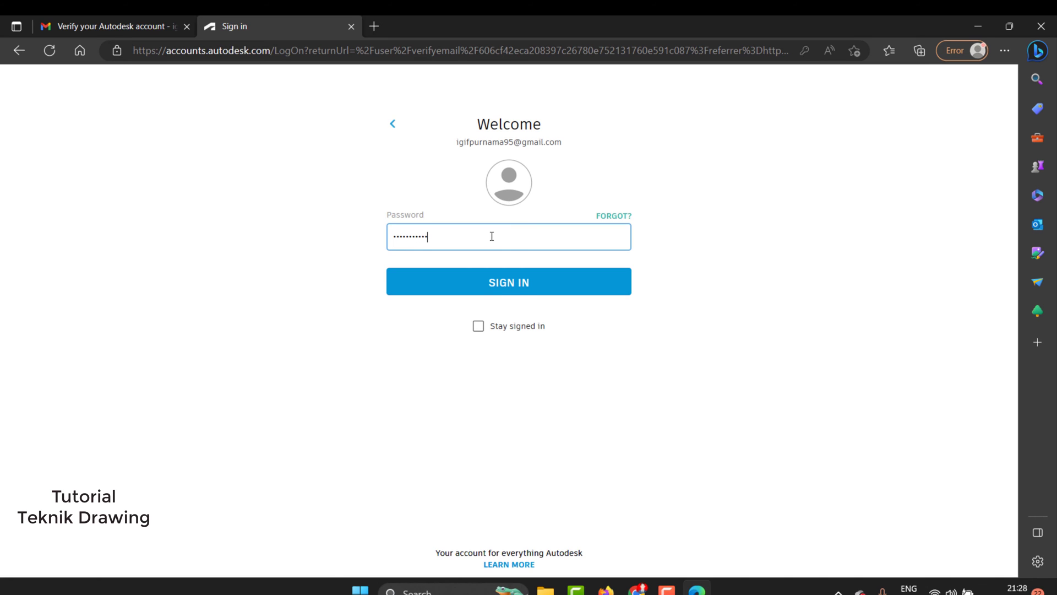
pyautogui.press('Return')
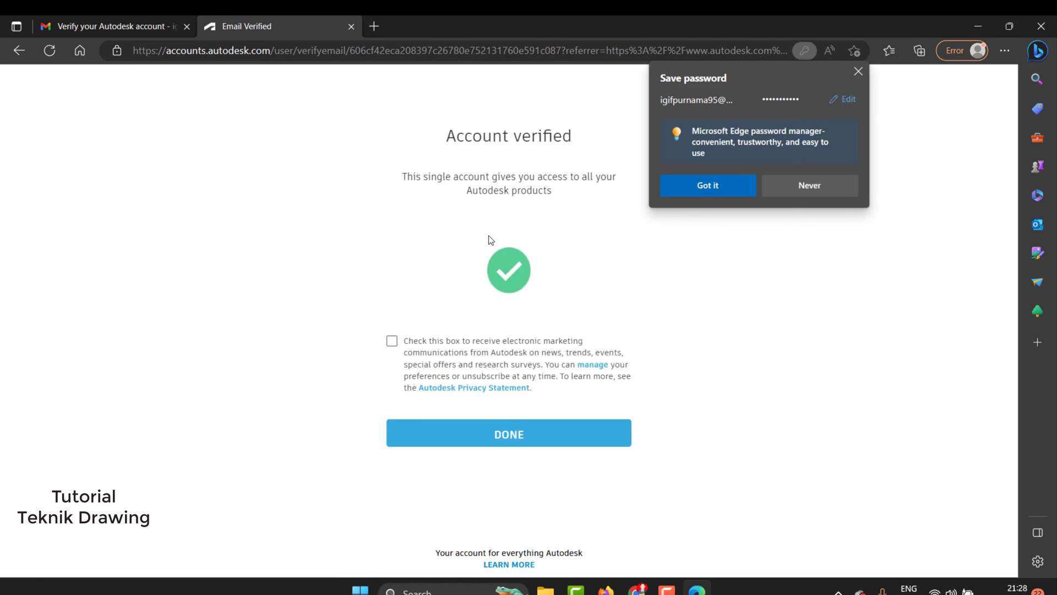
# Opt in to marketing, finish verification, dismiss the save-password prompt, and return to Chrome.
pyautogui.click(413, 345)
pyautogui.click(481, 422)
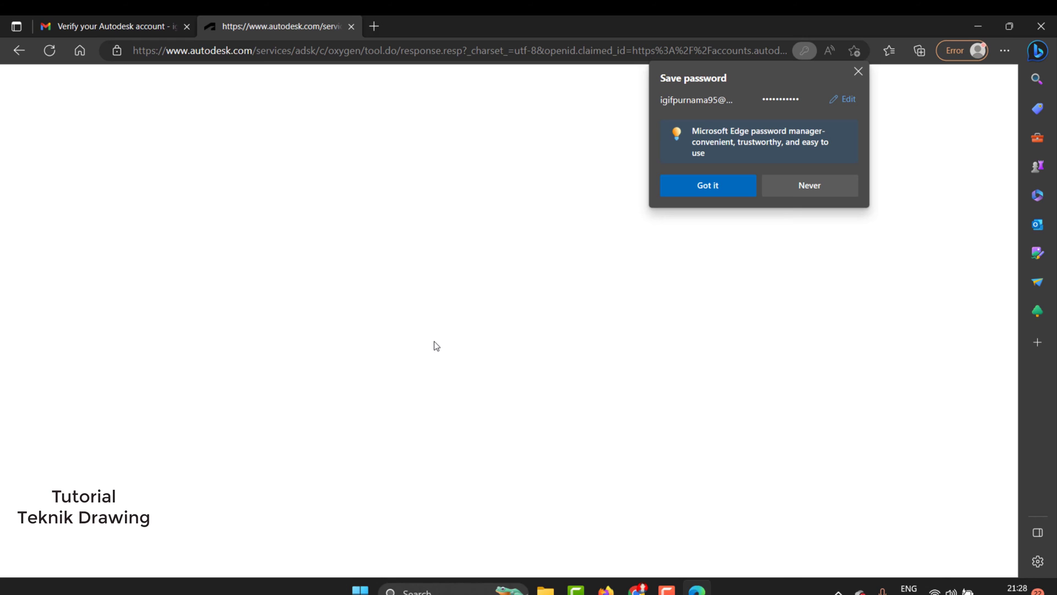
pyautogui.click(858, 71)
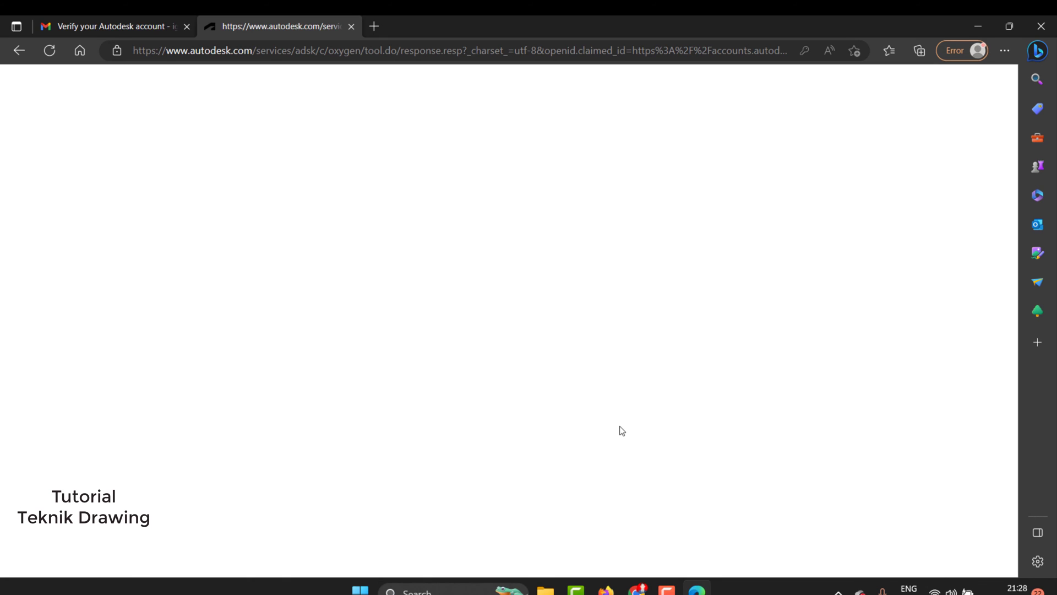
pyautogui.click(638, 588)
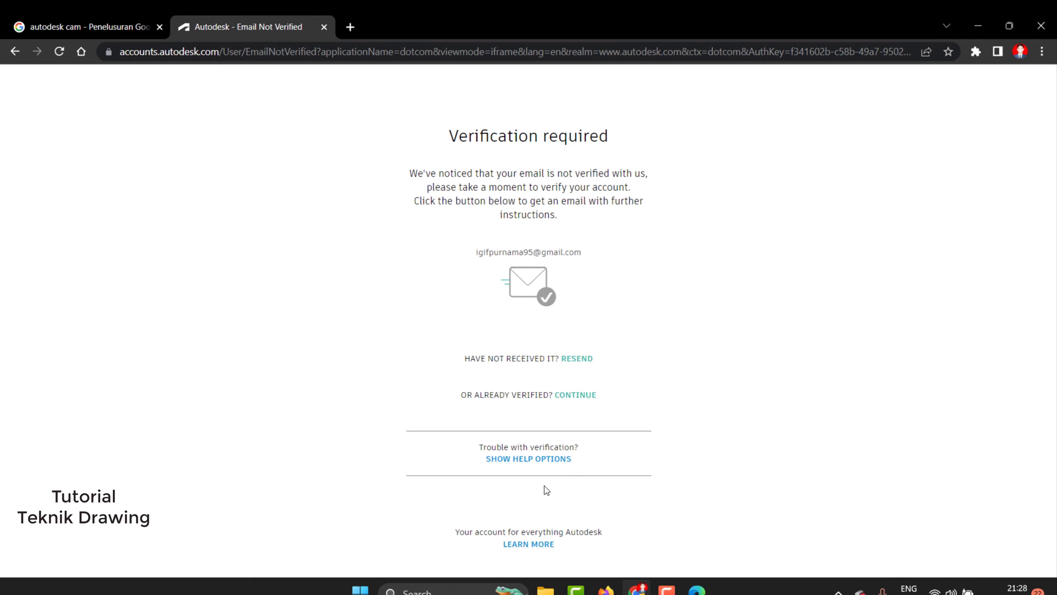
# In a new tab, type 'autodesk' and run the suggested 'autodesk inventor' Google search.
pyautogui.click(350, 28)
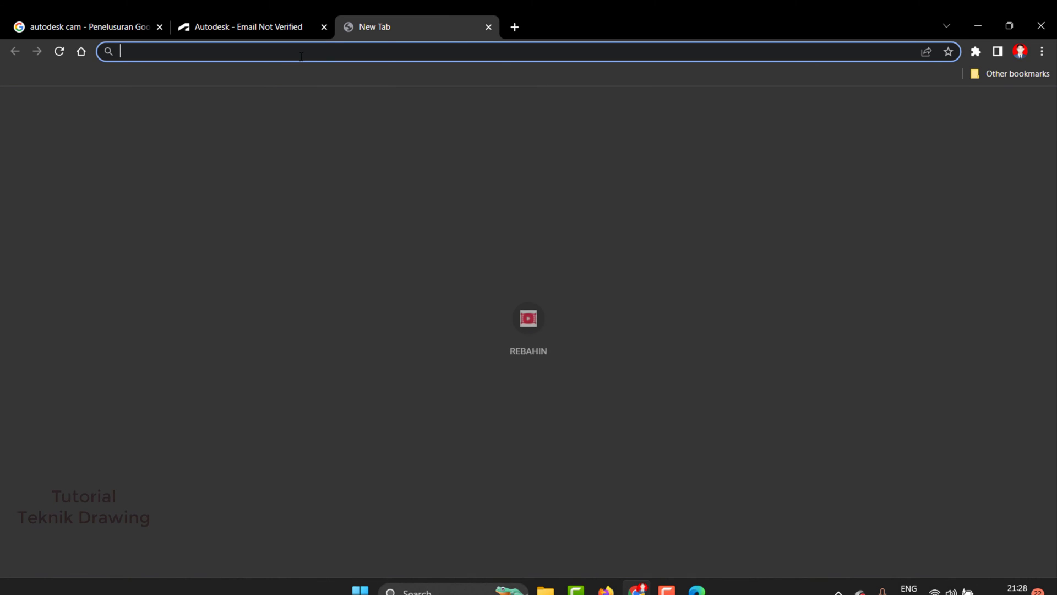
pyautogui.write('au')
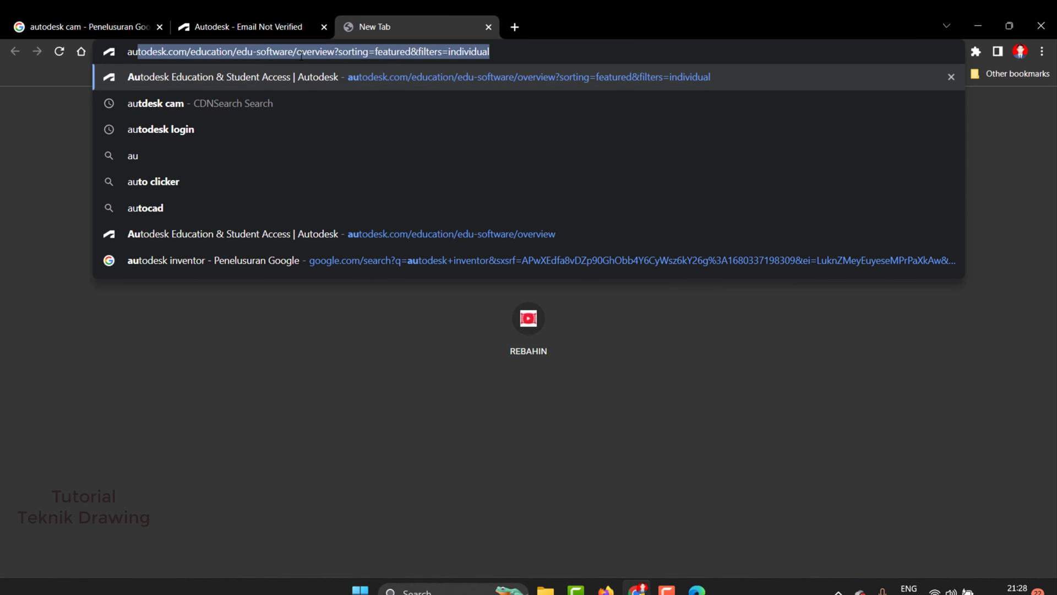
pyautogui.write('ut')
pyautogui.press('BackSpace')
pyautogui.press('BackSpace')
pyautogui.press('BackSpace')
pyautogui.press('BackSpace')
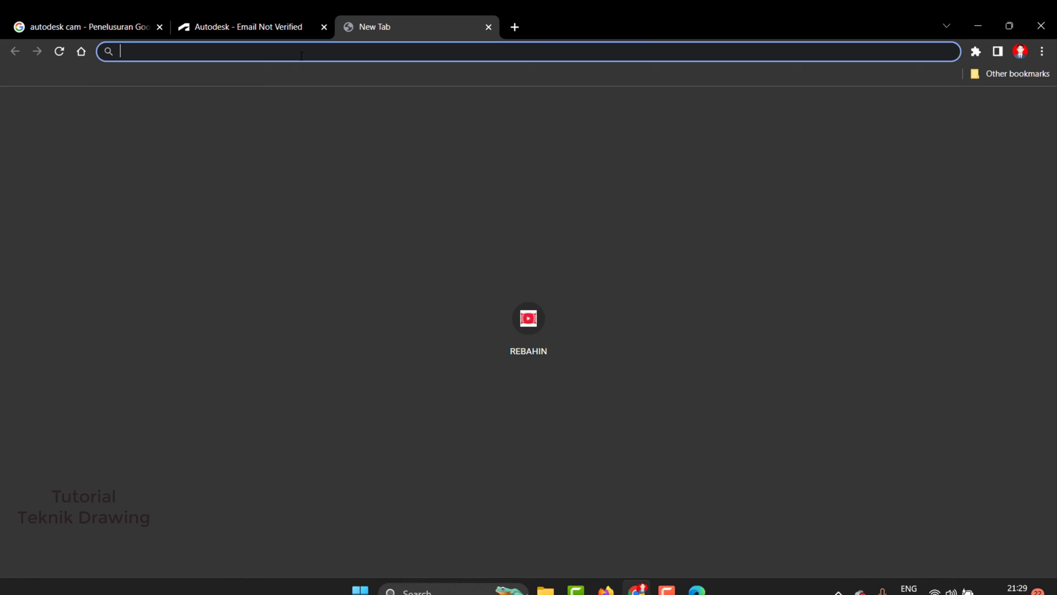
pyautogui.write('aut')
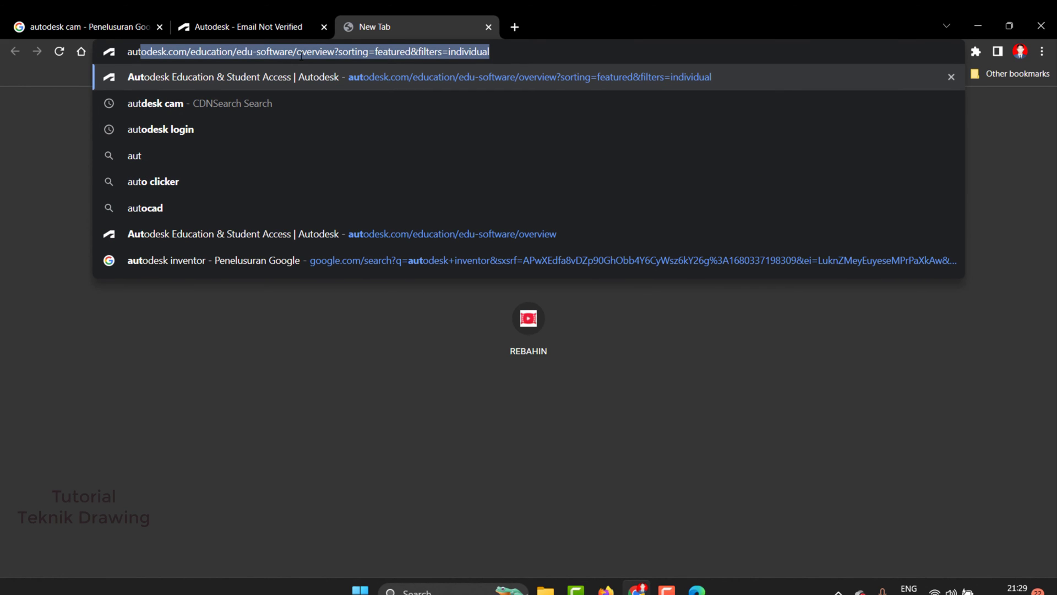
pyautogui.write('odesk')
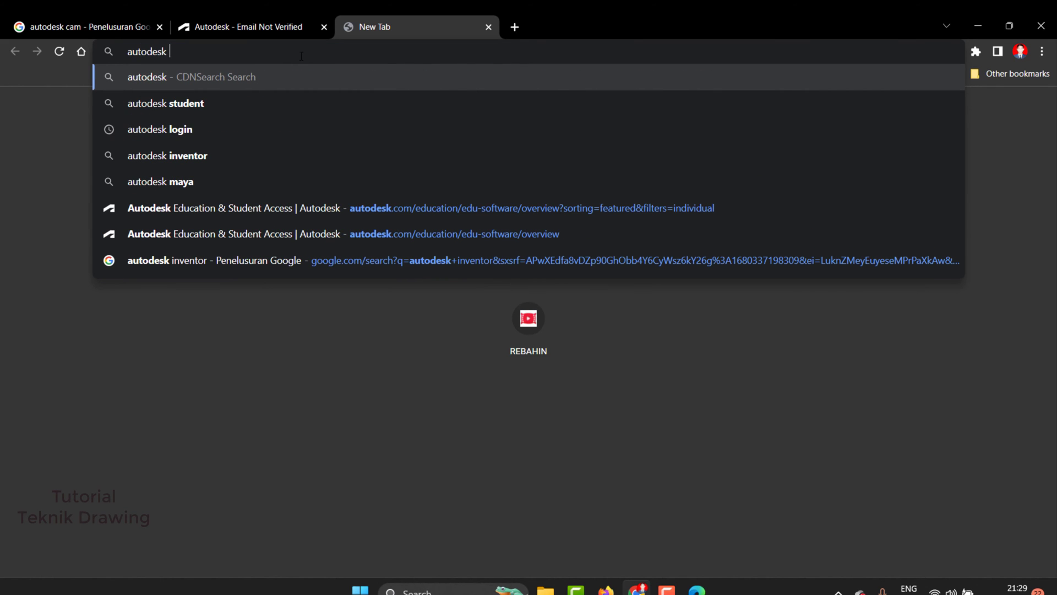
pyautogui.click(189, 161)
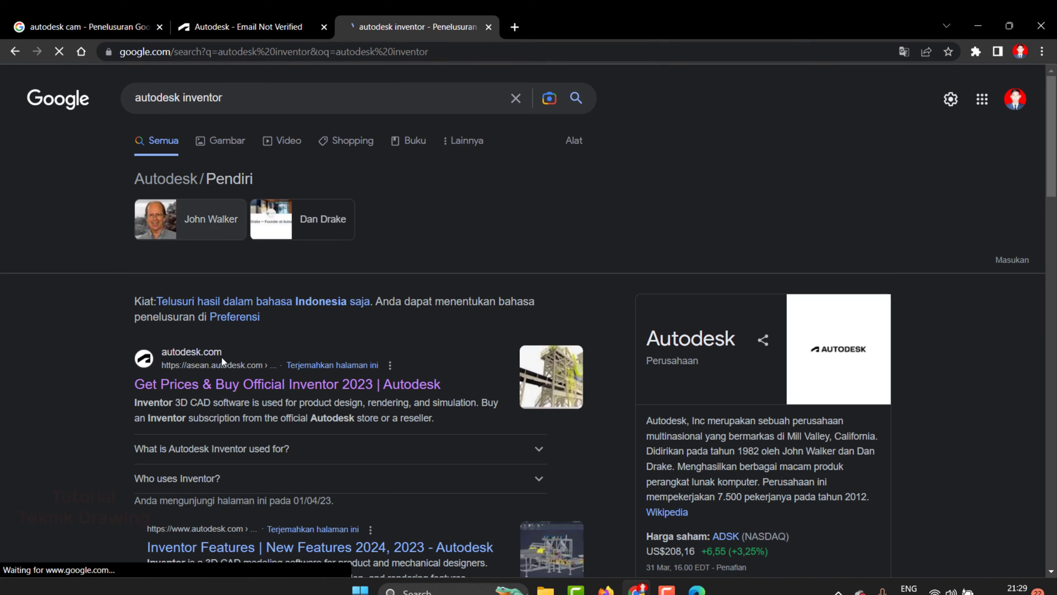
# Open the official Inventor 2023 result and go to its Download free trial page.
pyautogui.rightClick(223, 385)
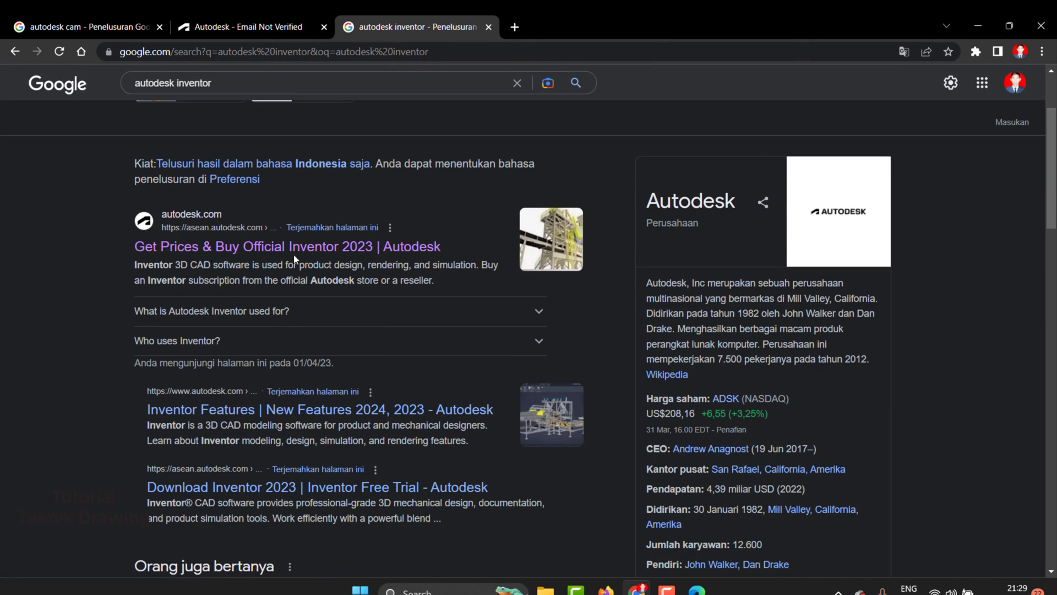
pyautogui.rightClick(283, 249)
pyautogui.click(331, 274)
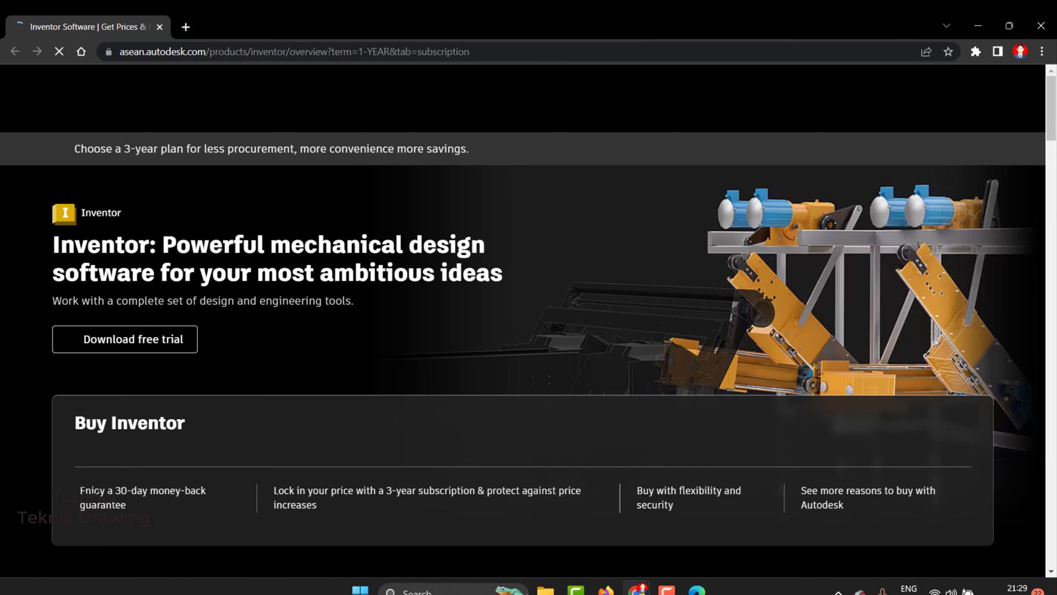
pyautogui.click(164, 334)
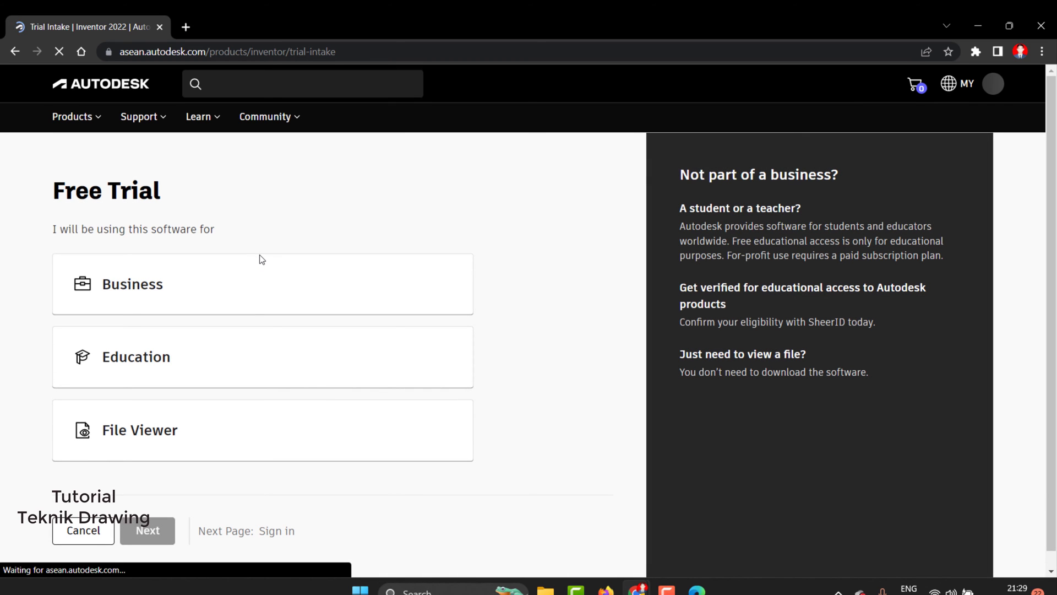
# Choose Education as the intended use and browse the Autodesk Education product catalogue.
pyautogui.click(132, 360)
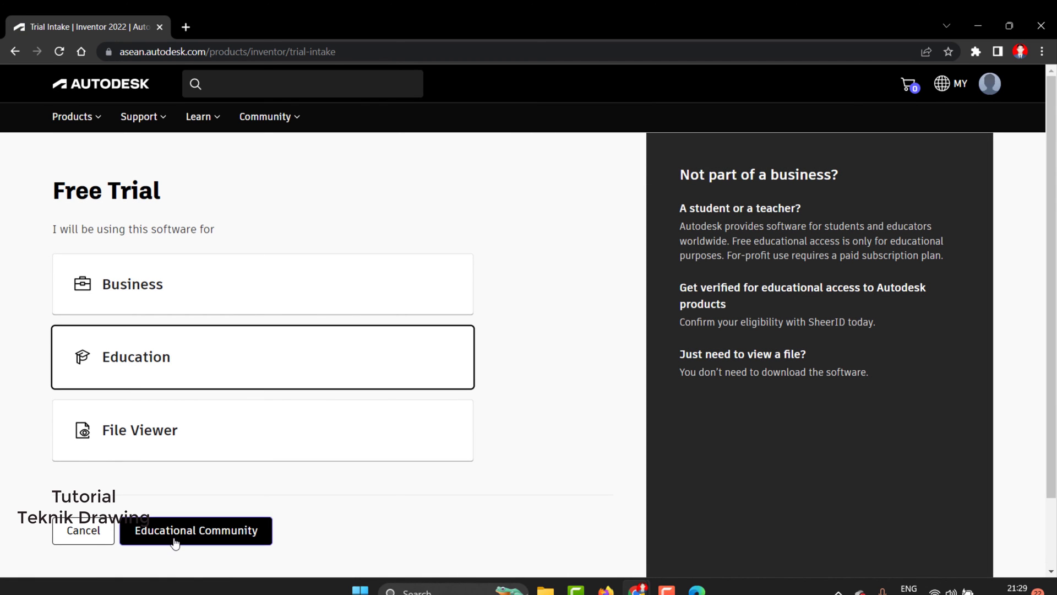
pyautogui.click(202, 538)
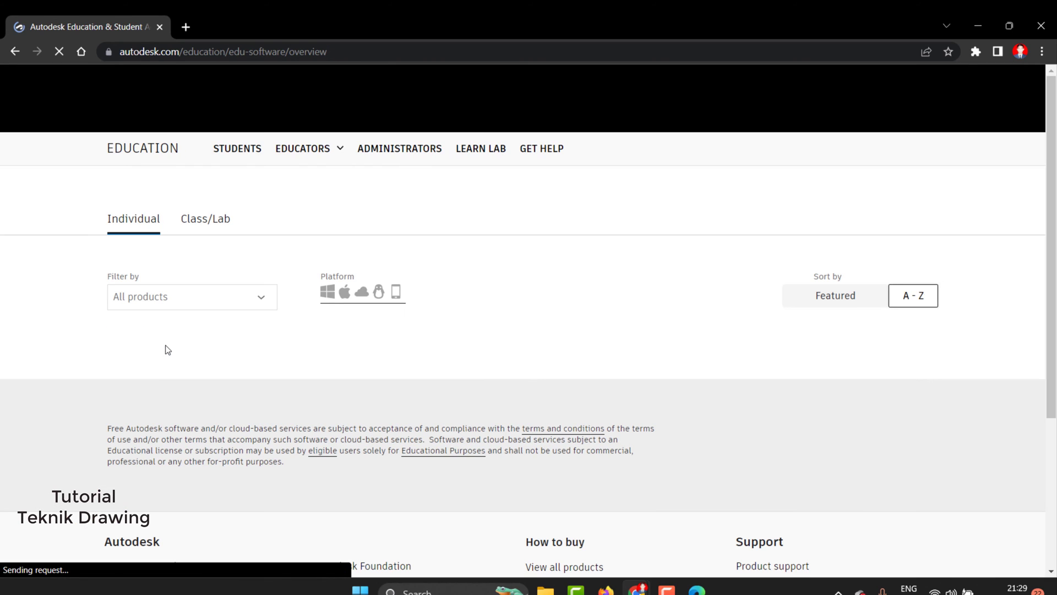
pyautogui.scroll(-2, 257, 340)
pyautogui.scroll(-1, 254, 337)
pyautogui.scroll(-1, 252, 335)
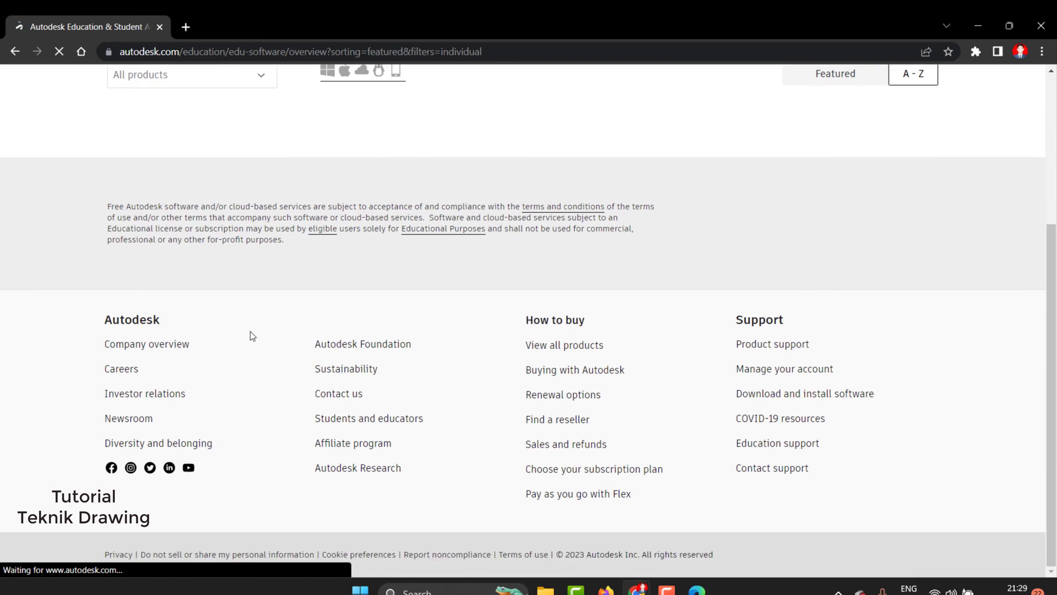
pyautogui.scroll(2, 250, 336)
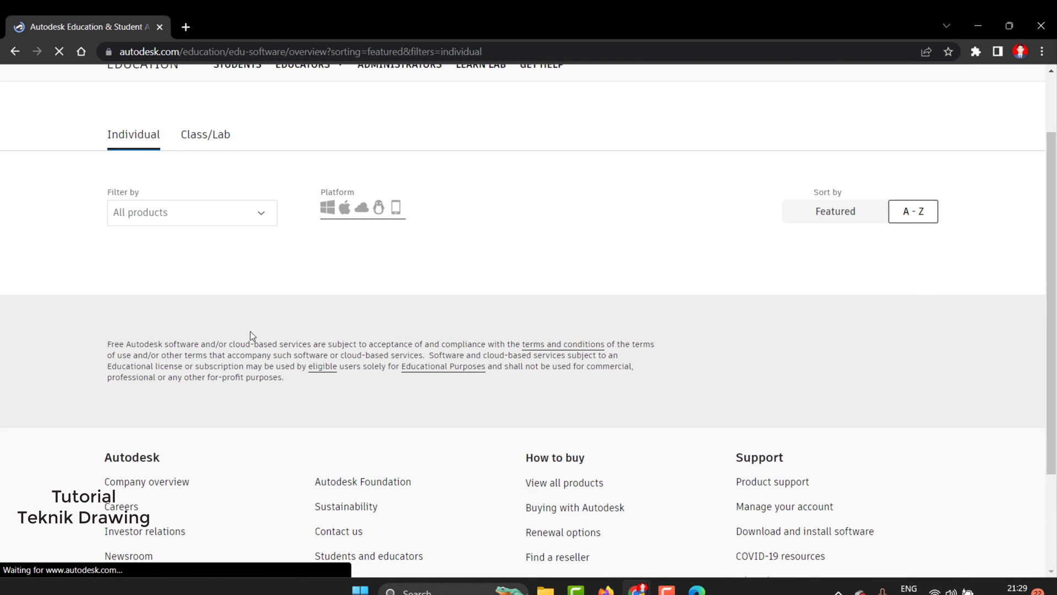
pyautogui.scroll(1, 232, 283)
pyautogui.scroll(-3, 224, 297)
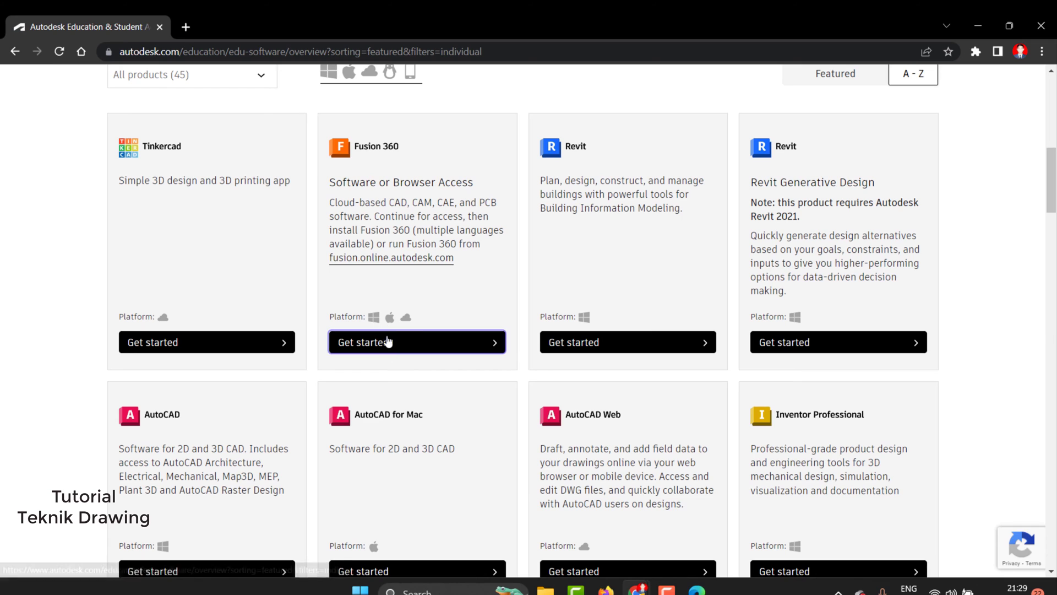
# Request Fusion 360 educational access and sign in with the saved Autodesk account.
pyautogui.click(369, 348)
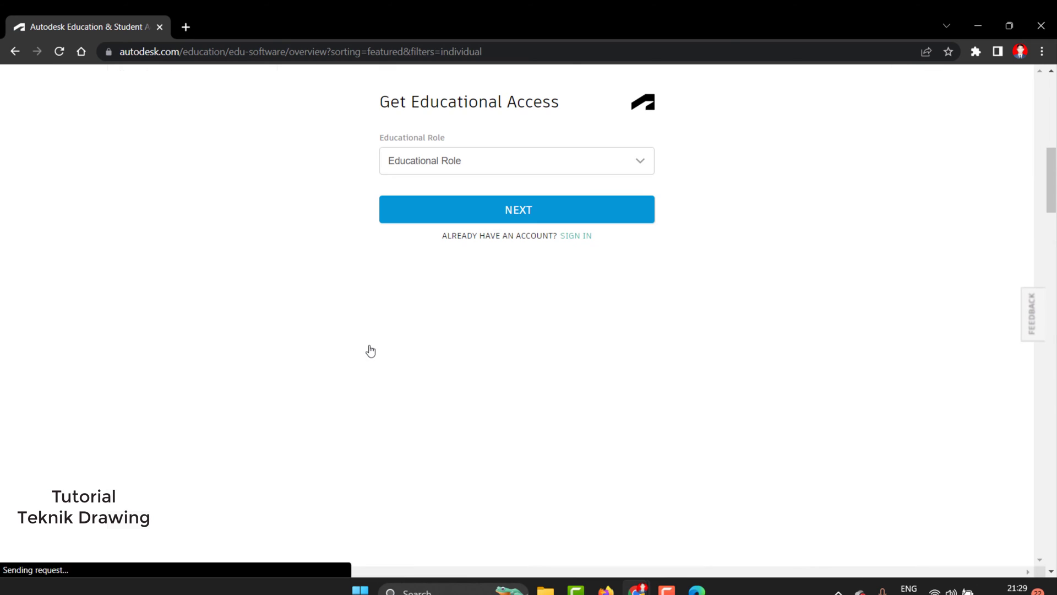
pyautogui.click(576, 235)
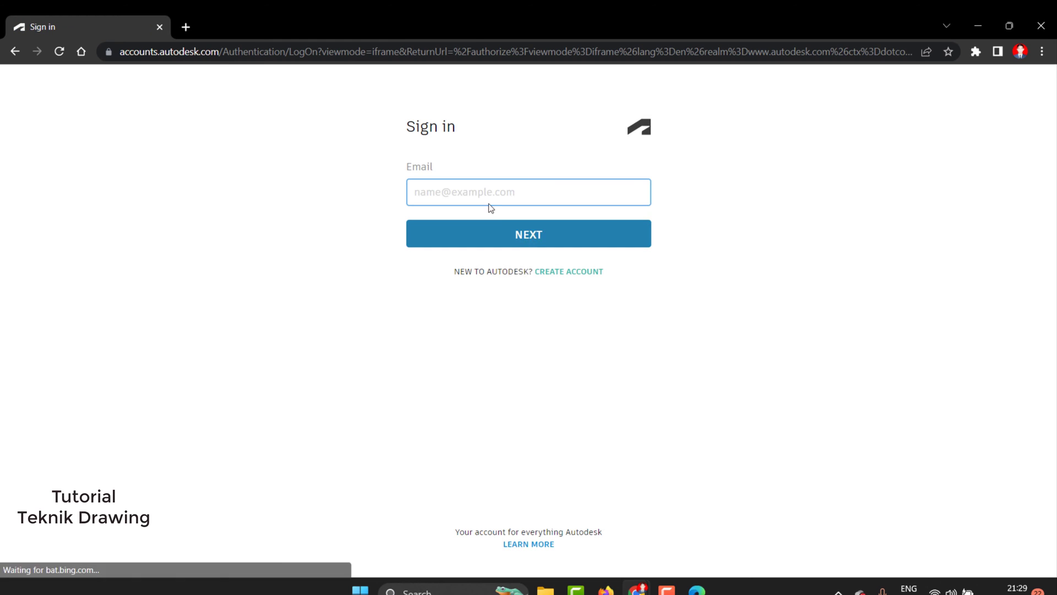
pyautogui.click(478, 192)
pyautogui.click(477, 235)
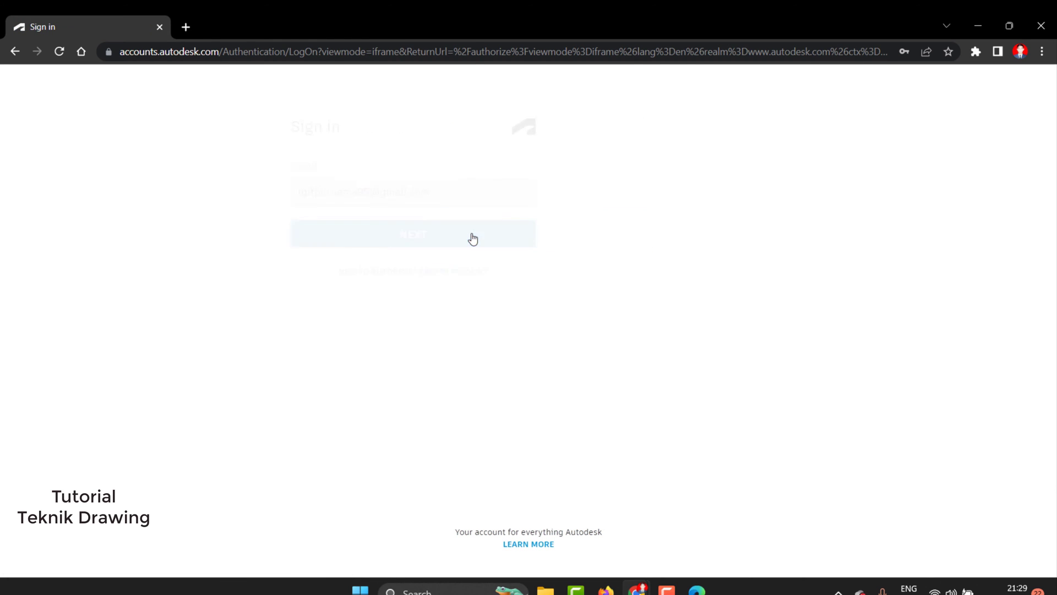
pyautogui.click(486, 278)
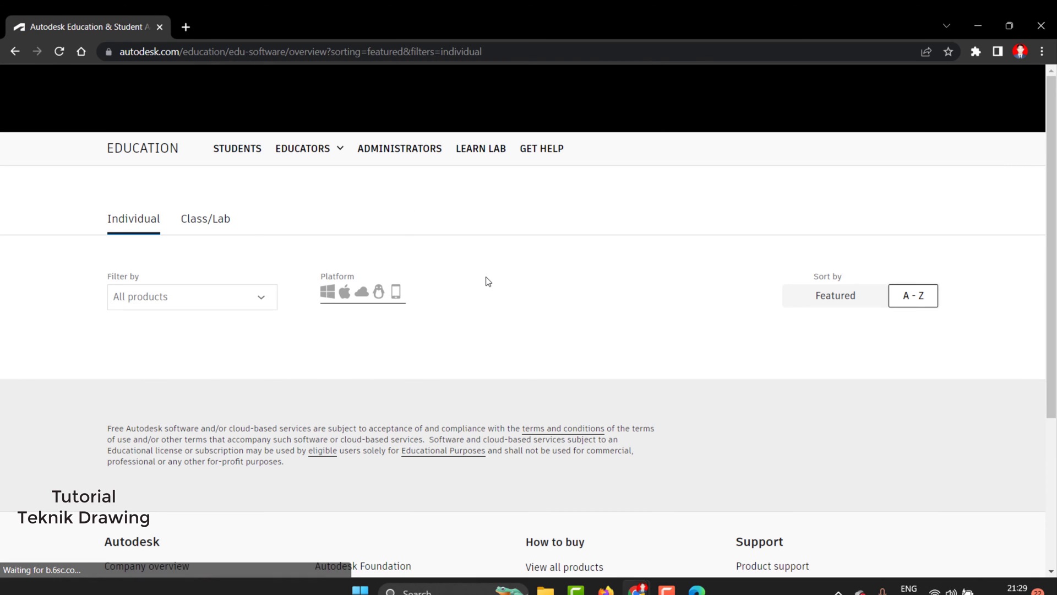
# Scroll the catalogue to AutoCAD and choose Get started on its card.
pyautogui.scroll(-4, 408, 255)
pyautogui.scroll(-3, 408, 255)
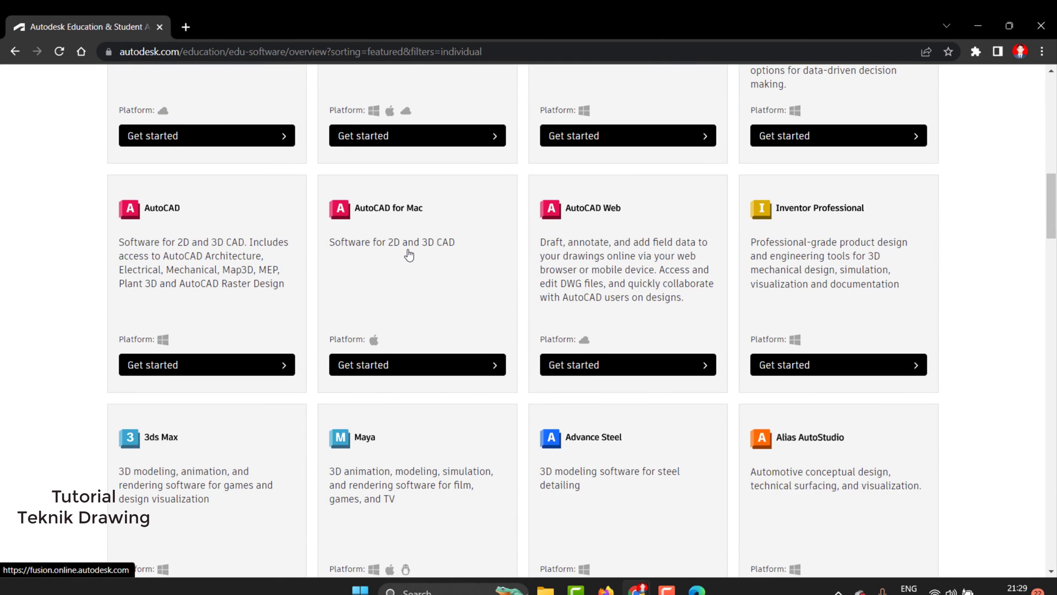
pyautogui.scroll(3, 408, 255)
pyautogui.scroll(1, 408, 249)
pyautogui.scroll(-2, 462, 308)
pyautogui.scroll(-1, 294, 344)
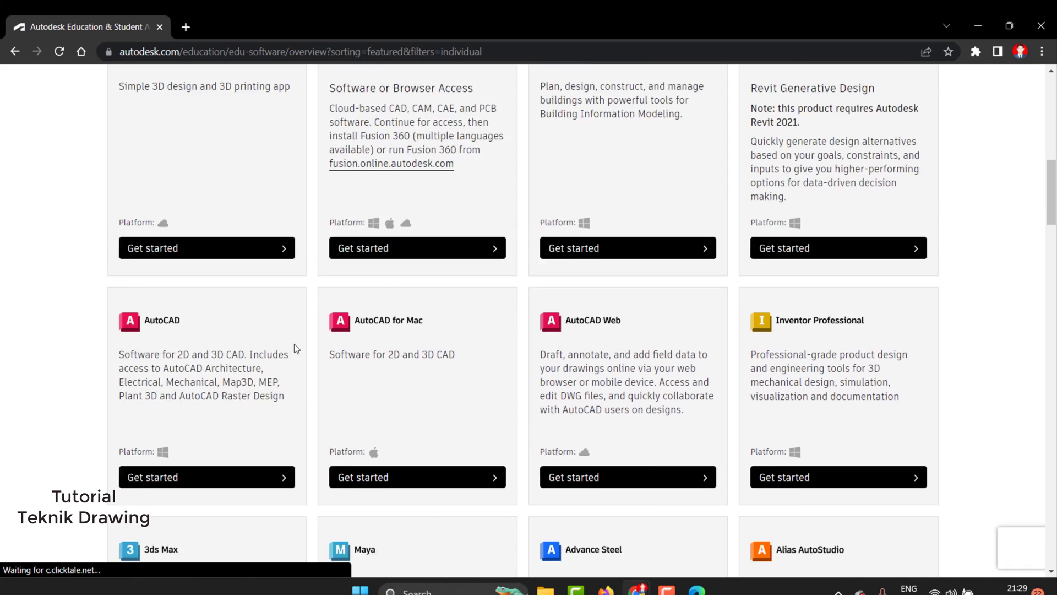
pyautogui.scroll(-2, 295, 373)
pyautogui.click(283, 368)
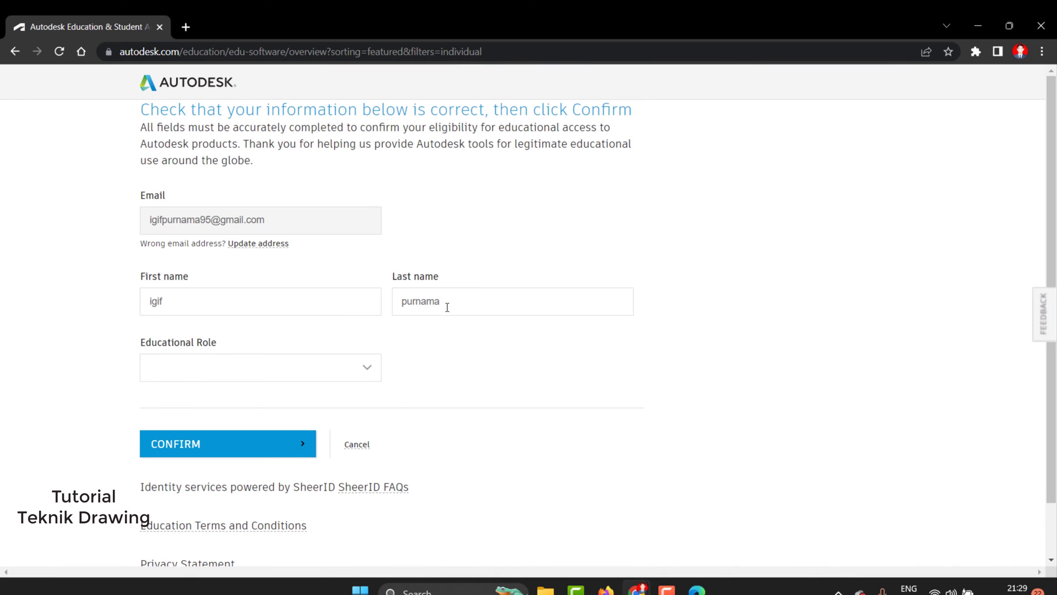
# Set the role to Student, country to Indonesia, and institution type to University/Post-Secondary.
pyautogui.scroll(-1, 220, 348)
pyautogui.click(265, 306)
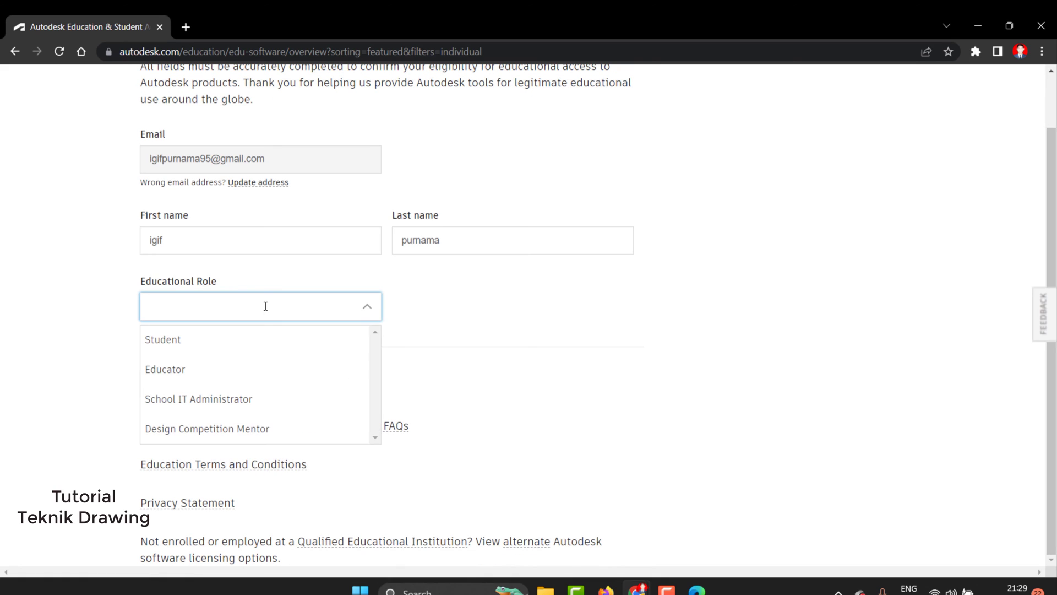
pyautogui.click(210, 346)
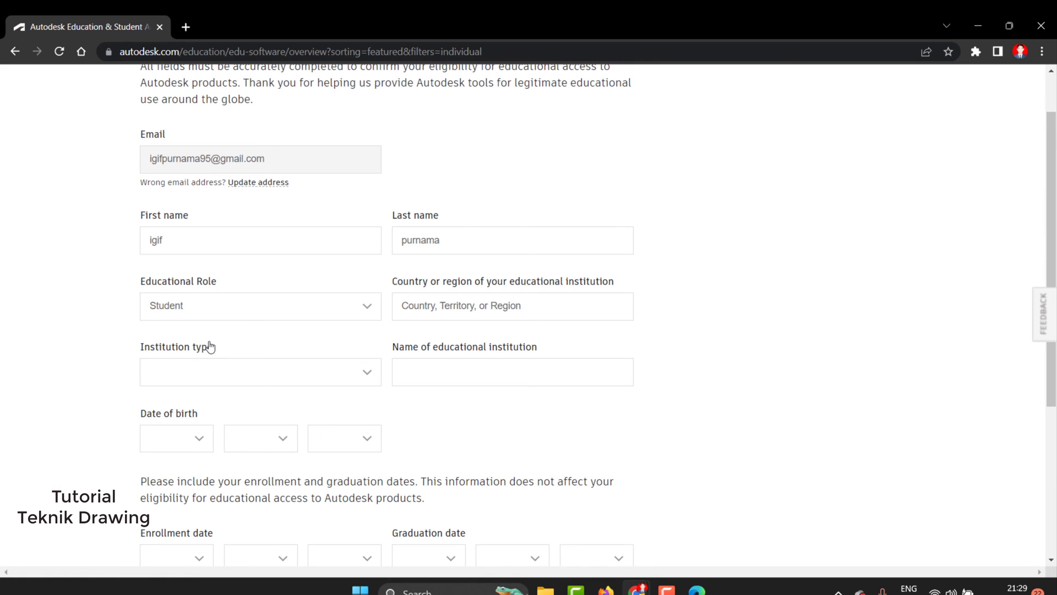
pyautogui.click(484, 303)
pyautogui.scroll(-3, 426, 389)
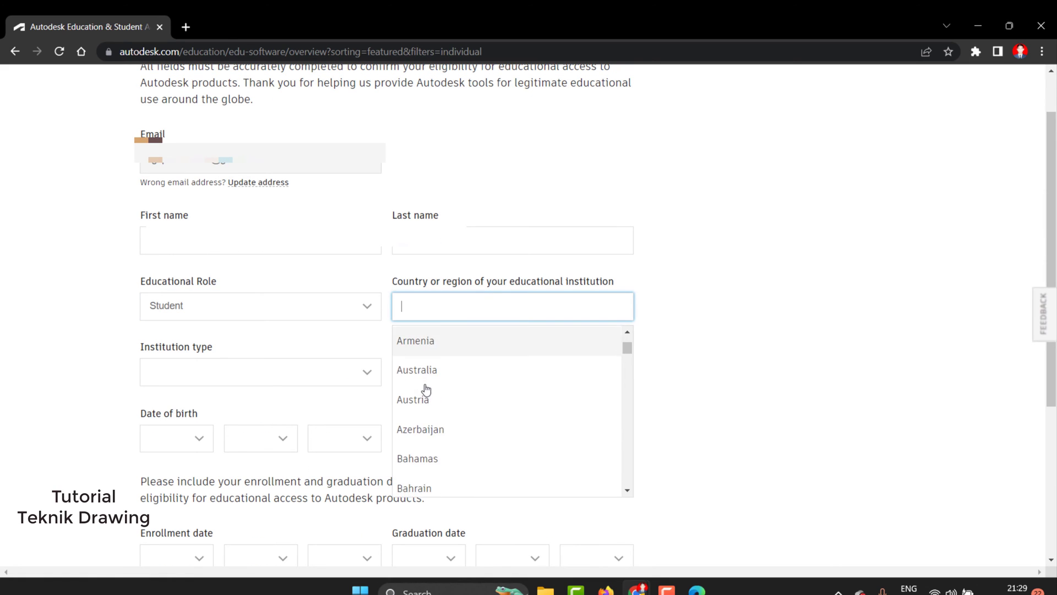
pyautogui.scroll(-3, 426, 389)
pyautogui.scroll(-5, 426, 389)
pyautogui.scroll(-6, 424, 389)
pyautogui.scroll(-4, 422, 389)
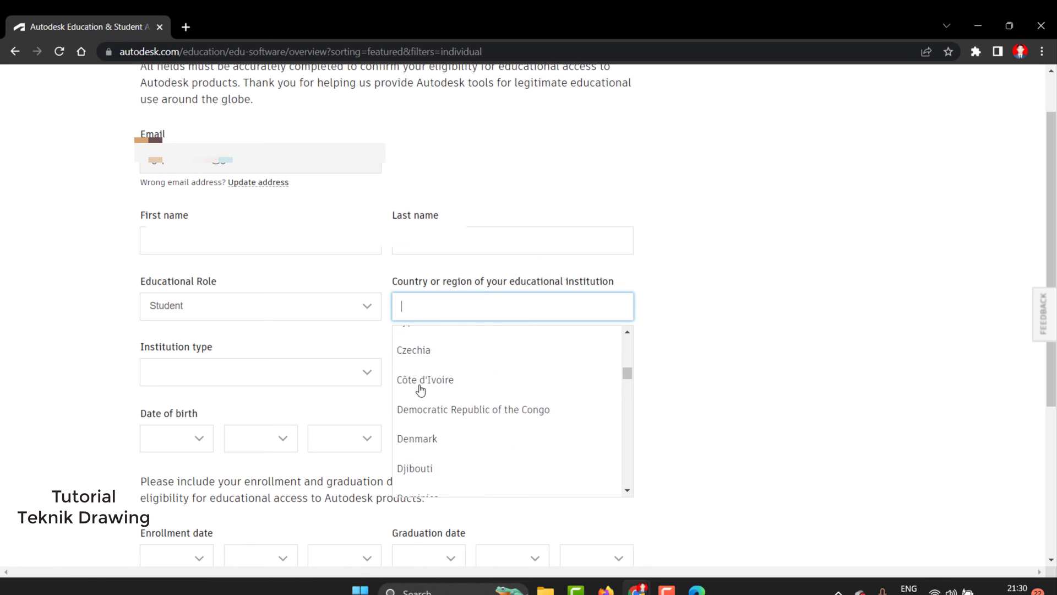
pyautogui.scroll(-3, 420, 389)
pyautogui.scroll(-2, 420, 383)
pyautogui.scroll(-3, 420, 381)
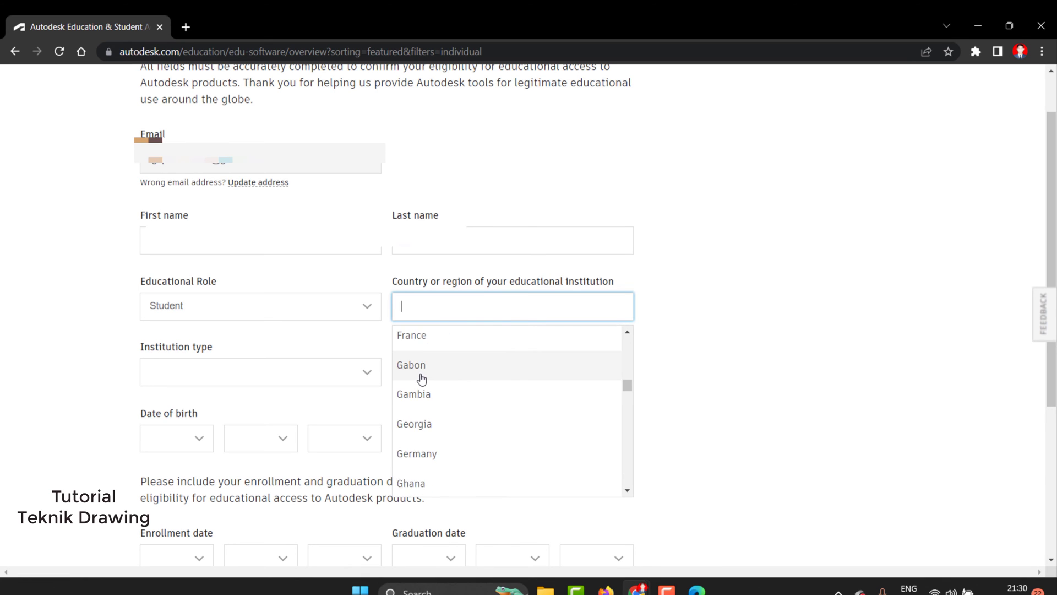
pyautogui.scroll(-4, 421, 381)
pyautogui.scroll(-1, 421, 381)
pyautogui.scroll(-1, 421, 380)
pyautogui.scroll(-2, 418, 378)
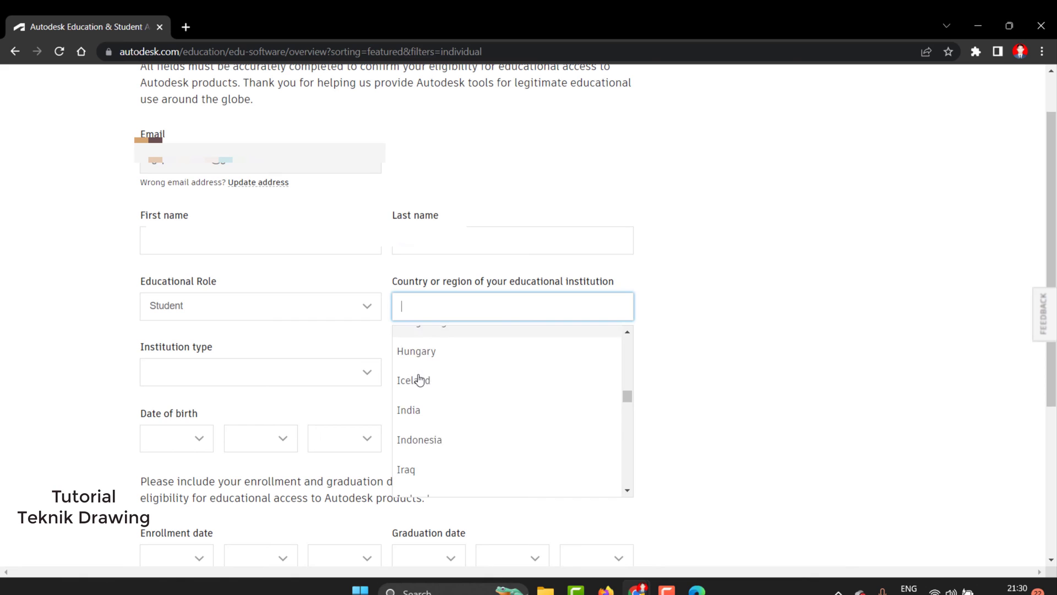
pyautogui.scroll(-1, 428, 417)
pyautogui.click(432, 418)
pyautogui.click(250, 380)
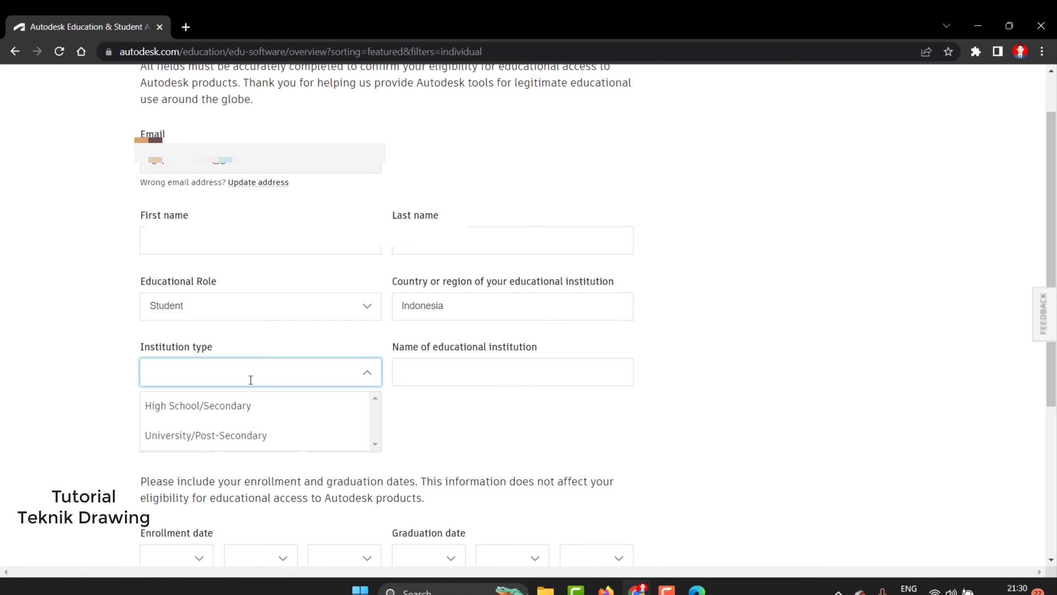
pyautogui.click(172, 435)
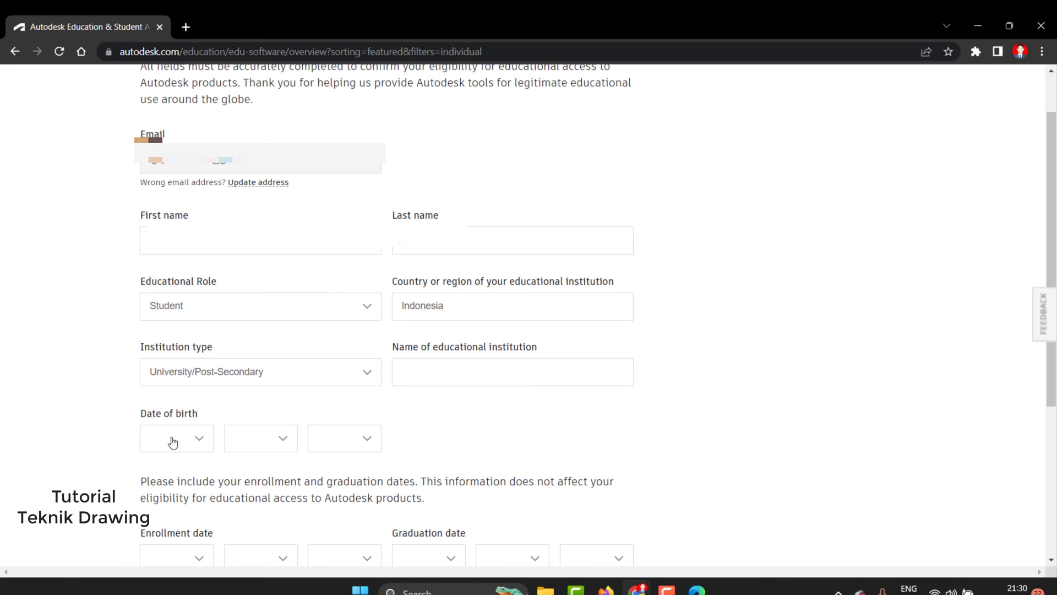
# Enter 'Teknik' then 'o' as the institution name and select Sekolah Tinggi Teknologi Yupentek.
pyautogui.click(406, 376)
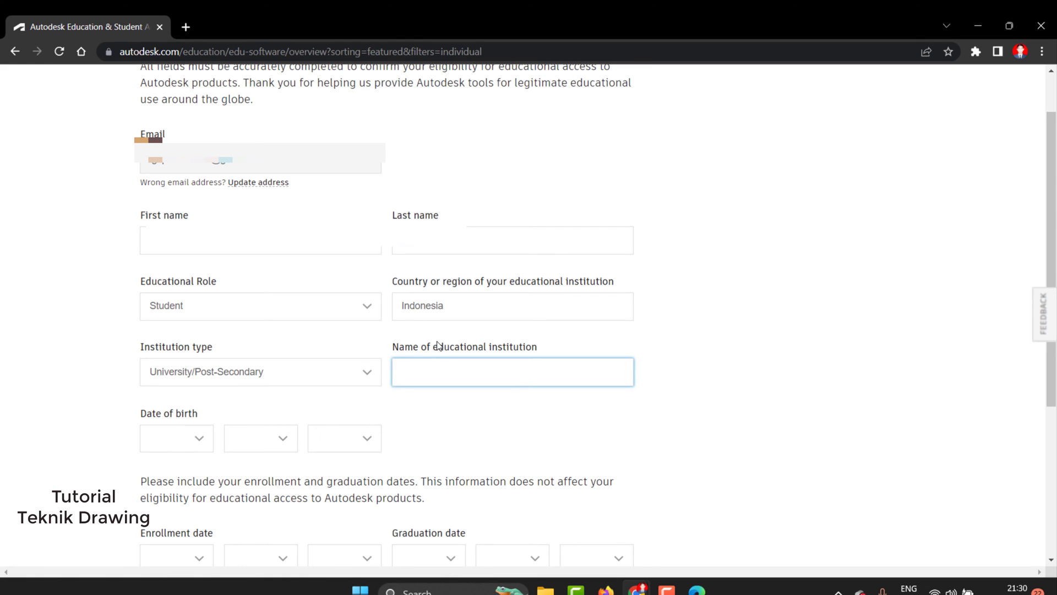
pyautogui.scroll(-2, 385, 391)
pyautogui.scroll(1, 374, 400)
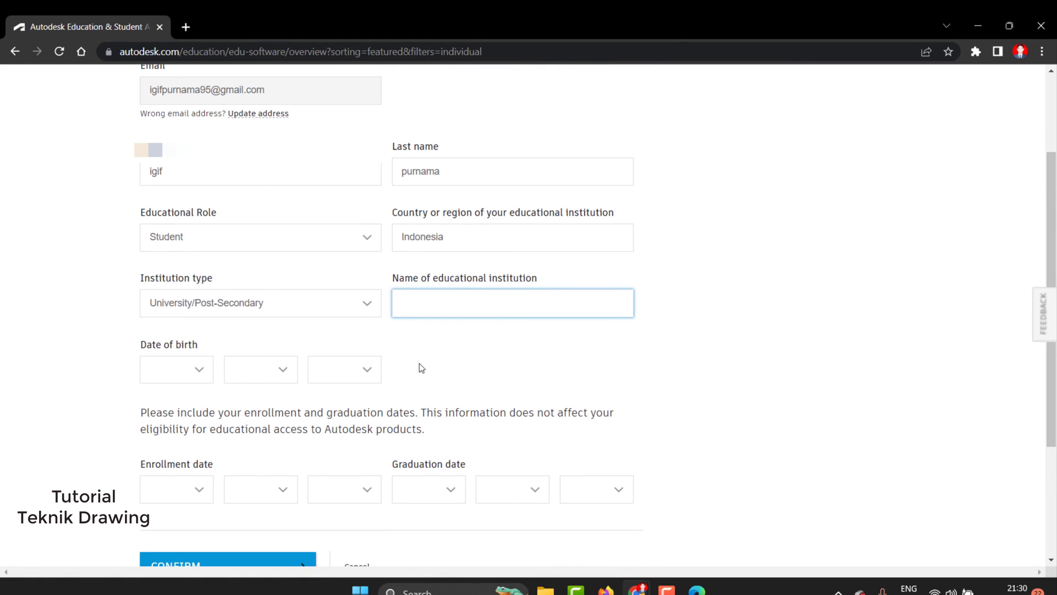
pyautogui.scroll(1, 422, 366)
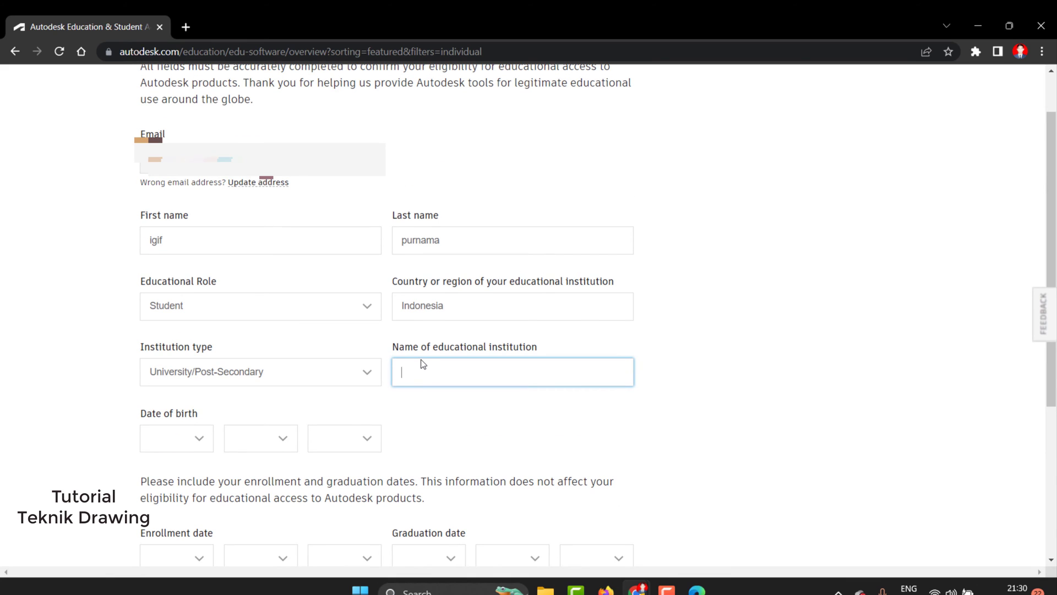
pyautogui.scroll(-1, 421, 360)
pyautogui.scroll(-1, 422, 360)
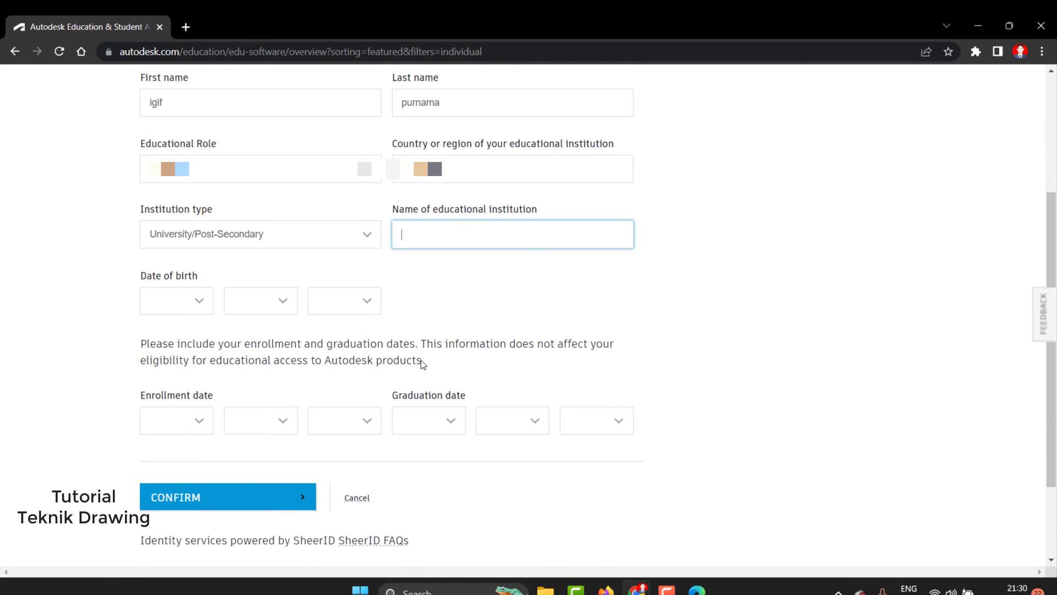
pyautogui.scroll(1, 421, 360)
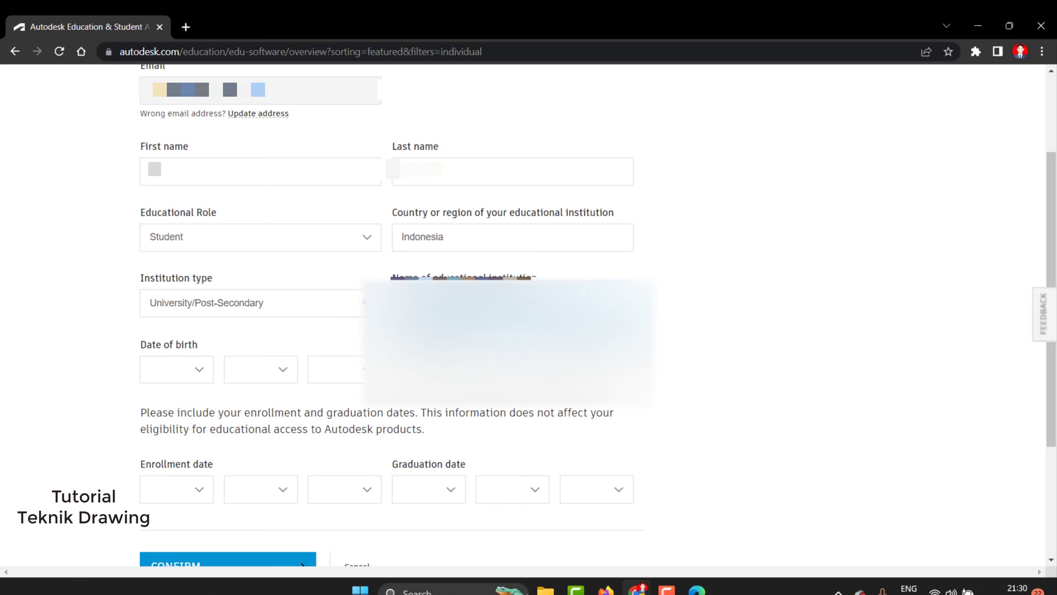
pyautogui.click(512, 303)
pyautogui.scroll(2, 512, 440)
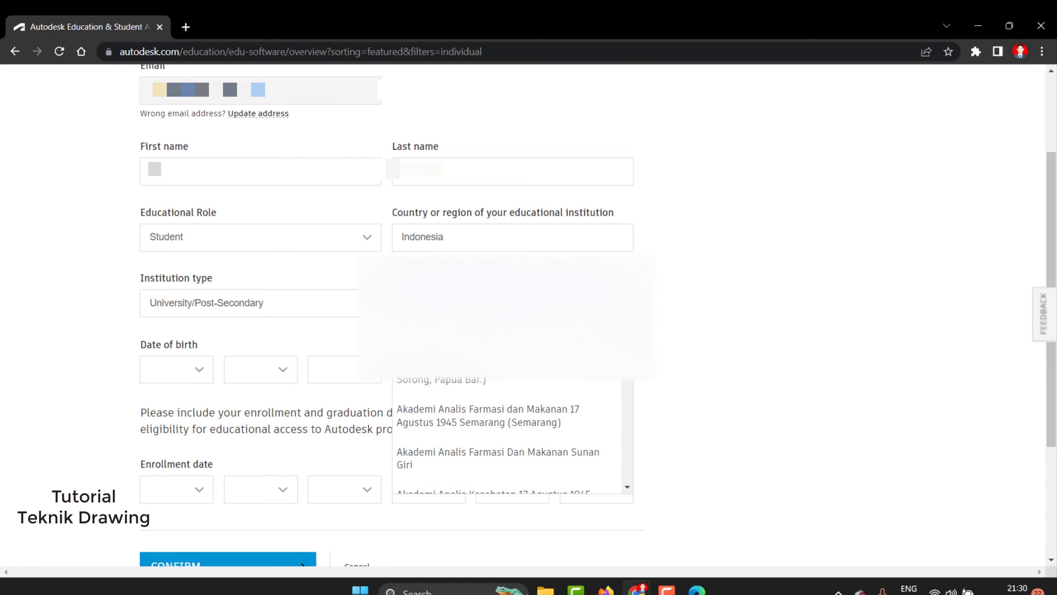
pyautogui.press('Return')
pyautogui.click(512, 303)
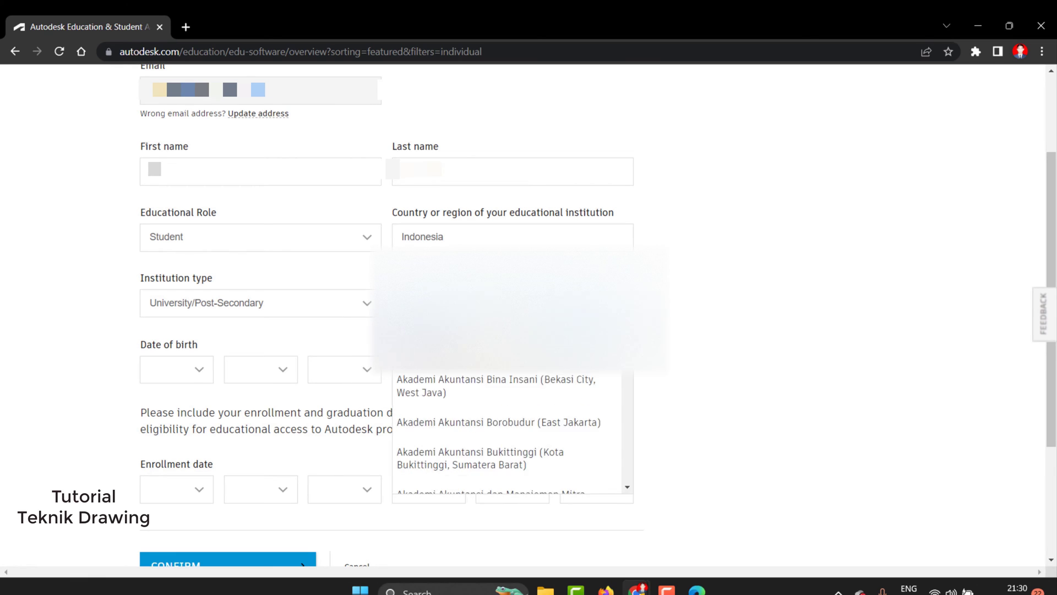
pyautogui.scroll(-2, 512, 435)
pyautogui.scroll(-2, 511, 435)
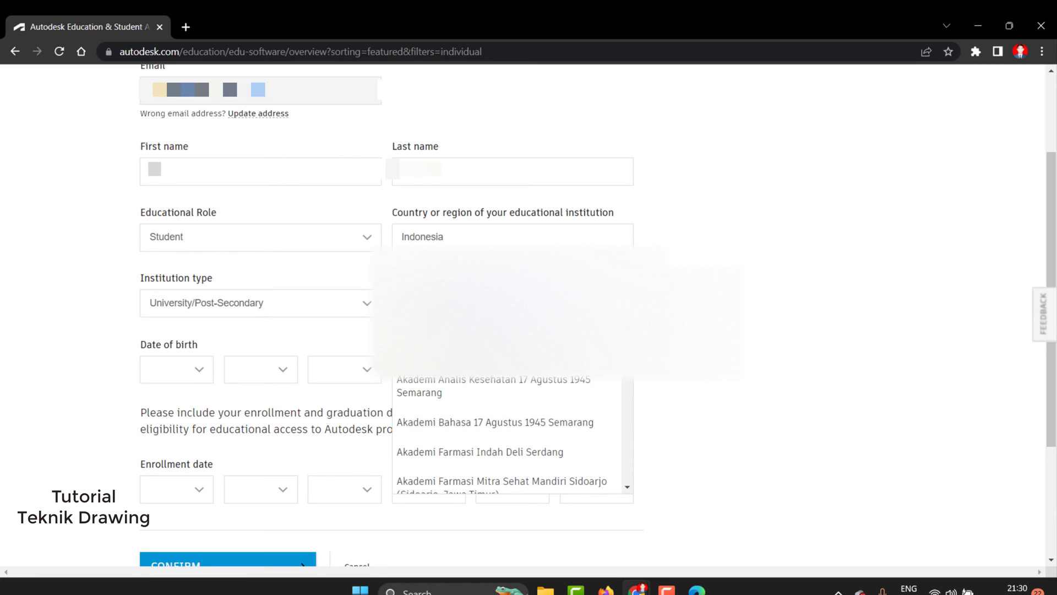
pyautogui.press('Return')
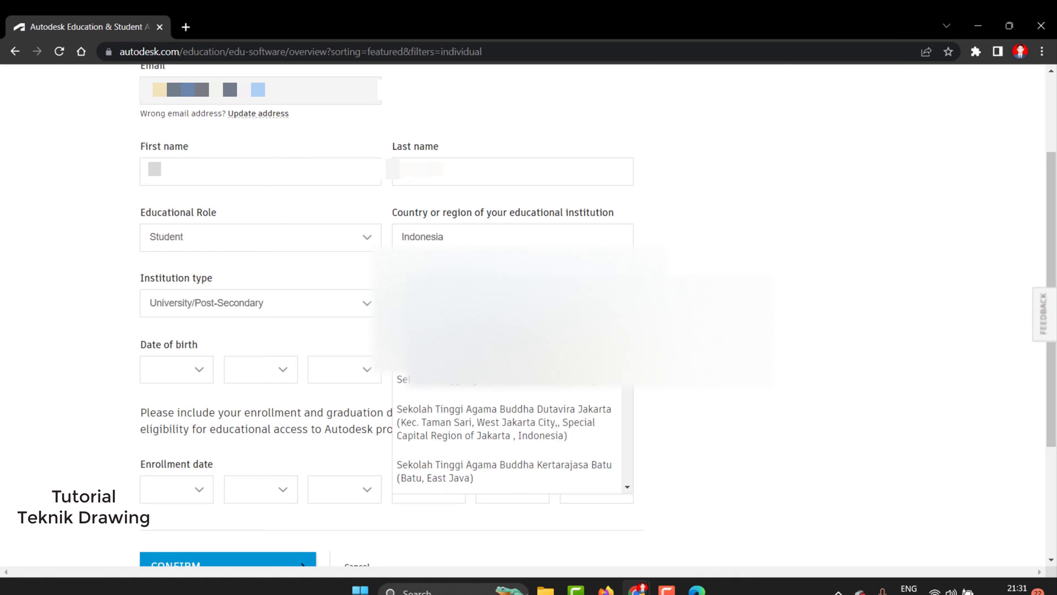
pyautogui.write('Teknik')
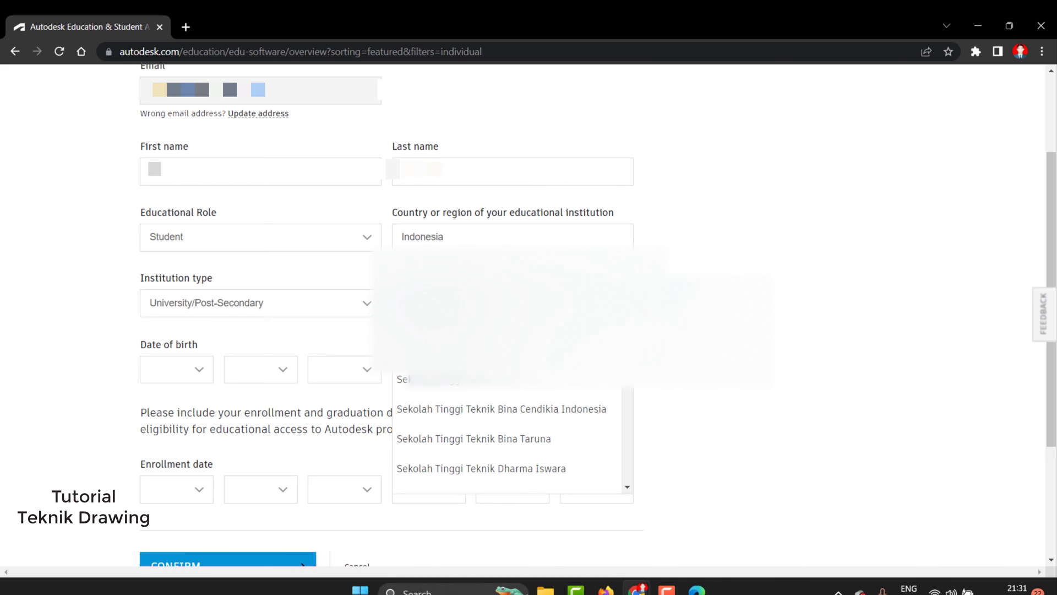
pyautogui.write('o')
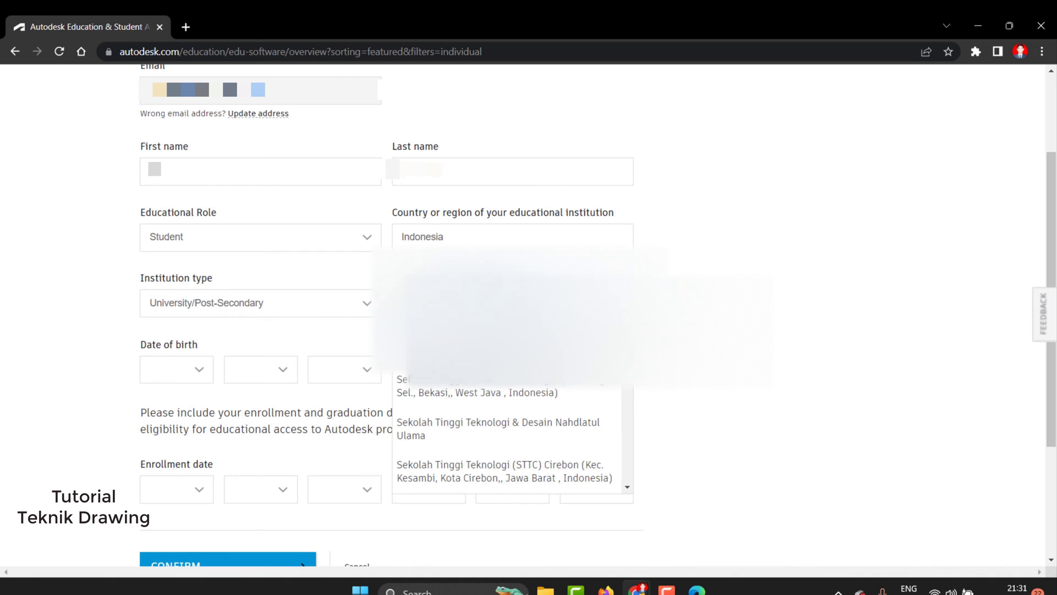
pyautogui.scroll(-2, 506, 435)
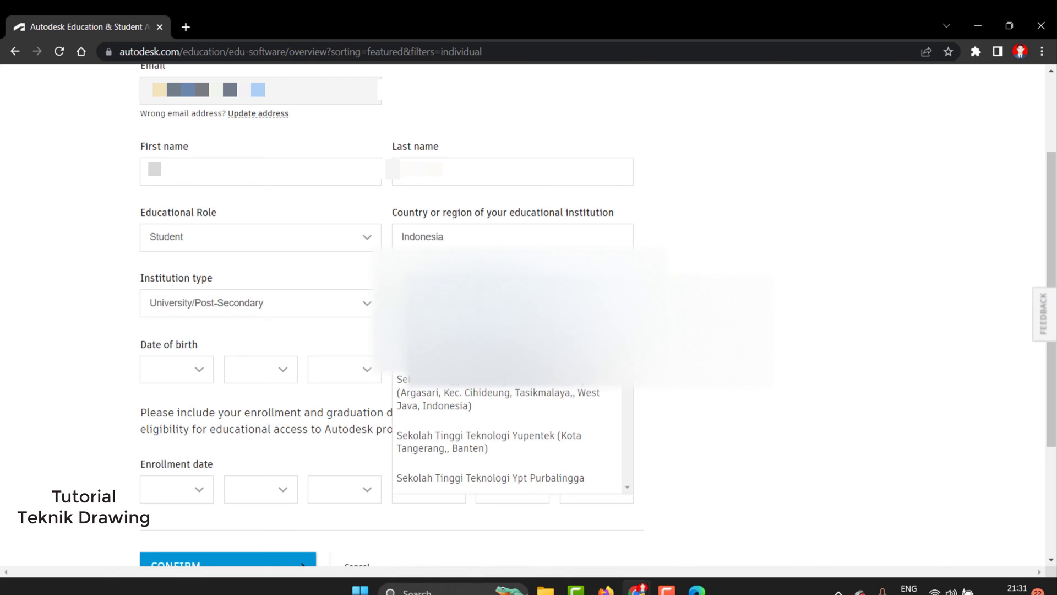
pyautogui.click(422, 387)
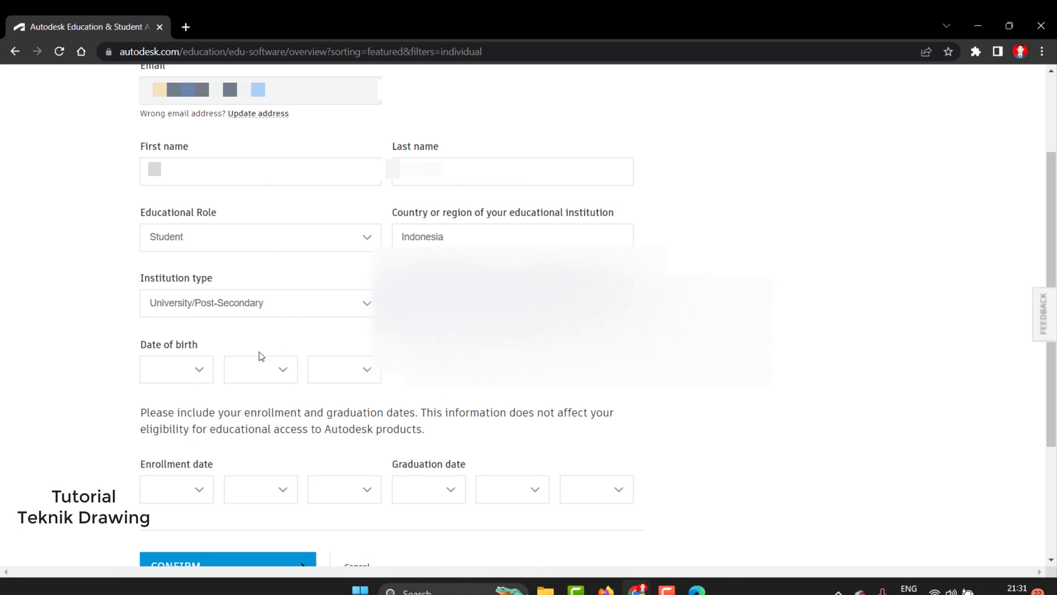
# Copy the 'Date of birth' label and translate it with Google Translate in a new tab.
pyautogui.click(197, 373)
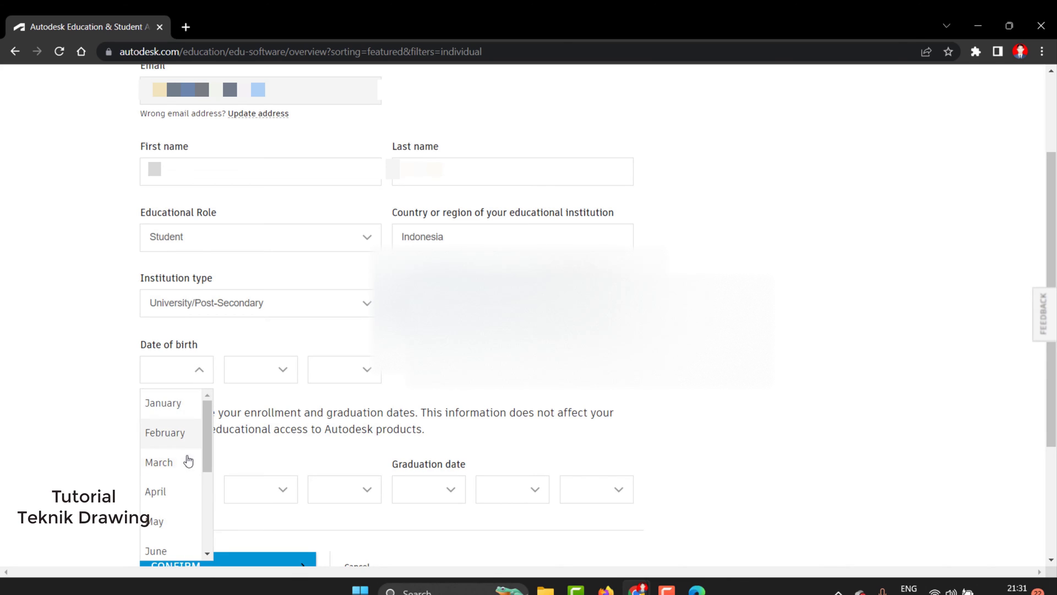
pyautogui.click(197, 347)
pyautogui.doubleClick(184, 346)
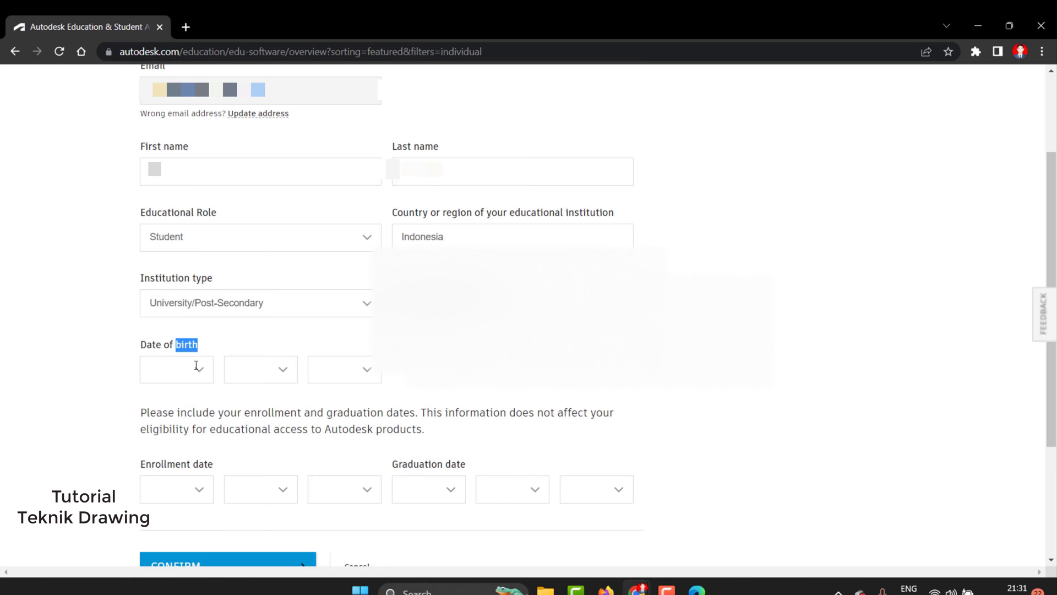
pyautogui.click(201, 370)
pyautogui.click(203, 372)
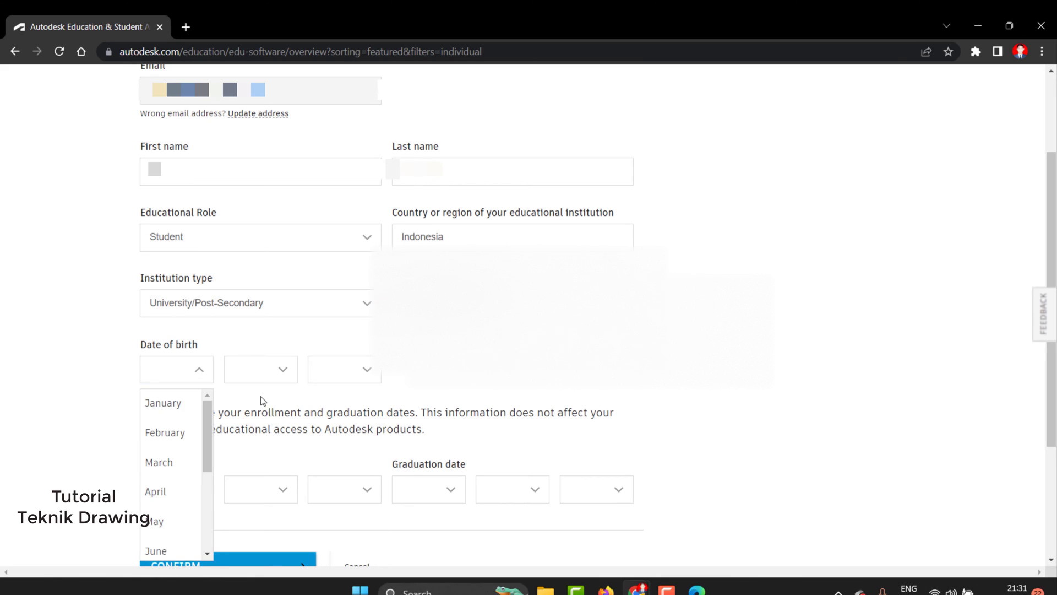
pyautogui.click(262, 400)
pyautogui.click(197, 379)
pyautogui.scroll(-3, 220, 385)
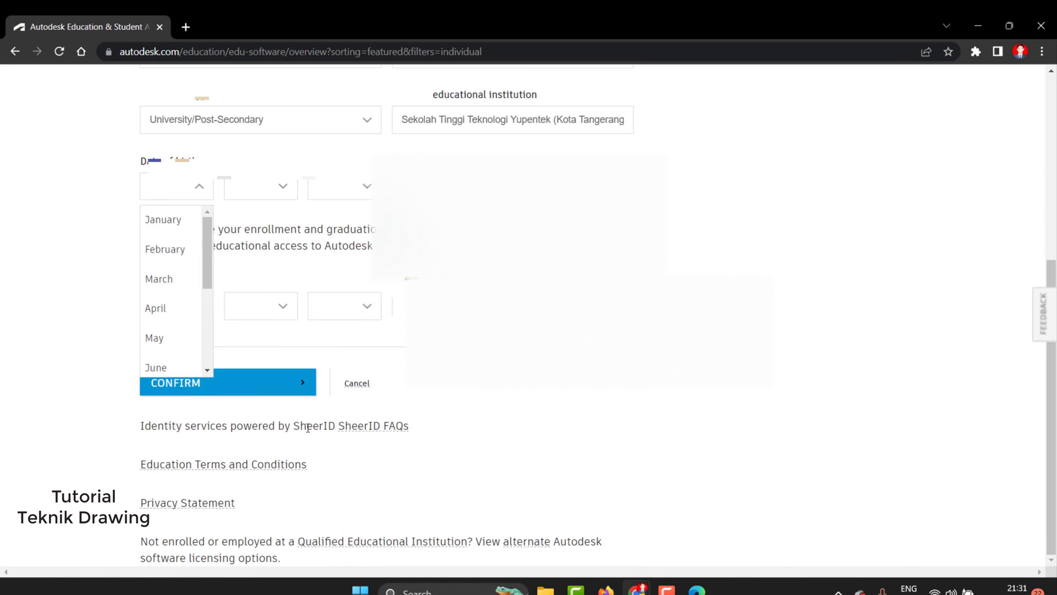
pyautogui.click(278, 283)
pyautogui.scroll(1, 236, 278)
pyautogui.moveTo(136, 230); pyautogui.dragTo(219, 230)
pyautogui.hotkey('ctrl', 'c')
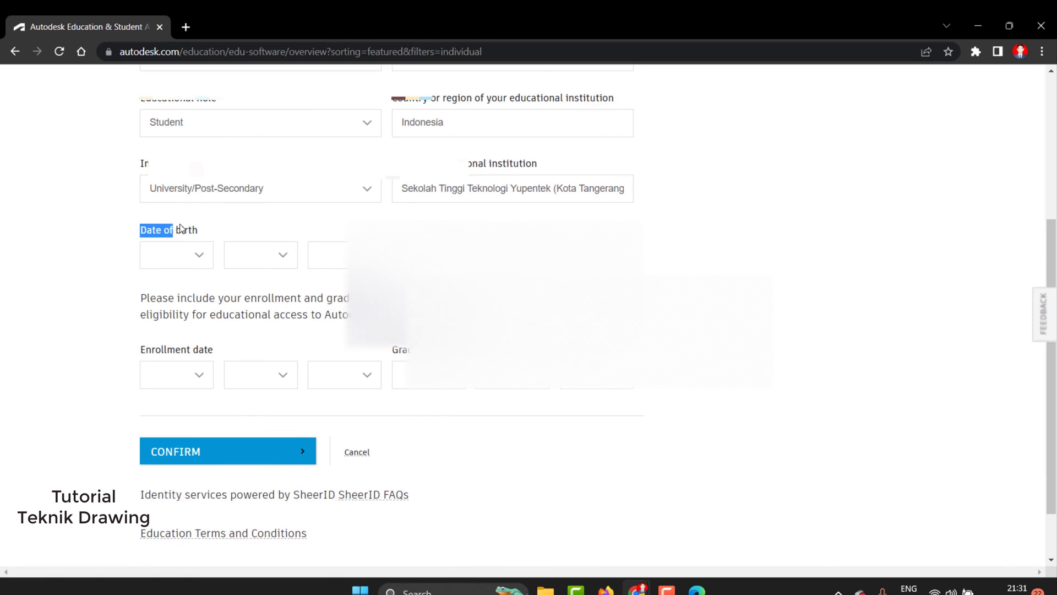
pyautogui.click(186, 28)
pyautogui.write('t')
pyautogui.click(165, 102)
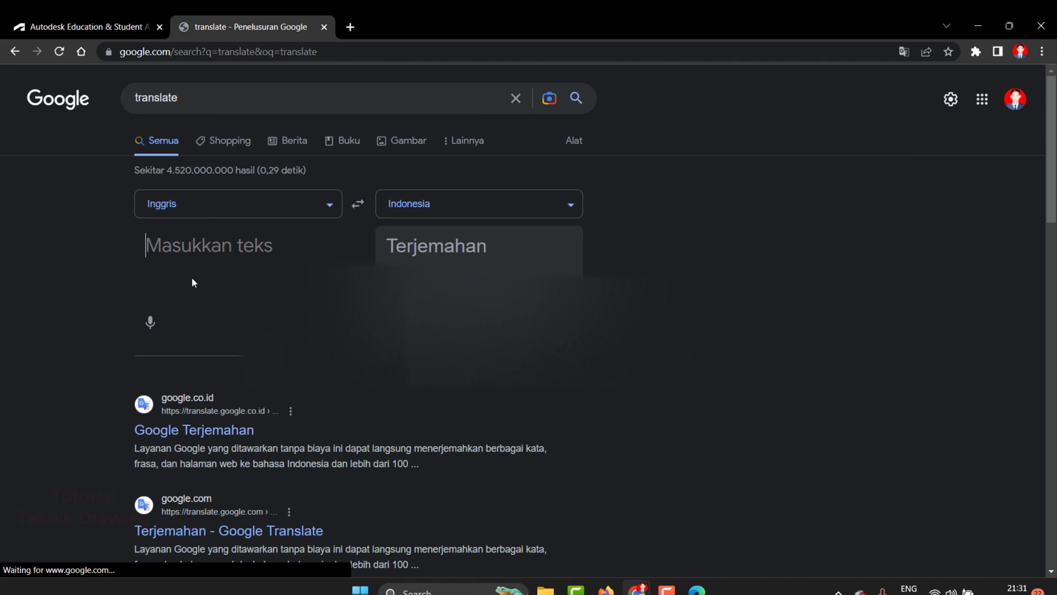
pyautogui.hotkey('ctrl', 'v')
pyautogui.click(83, 26)
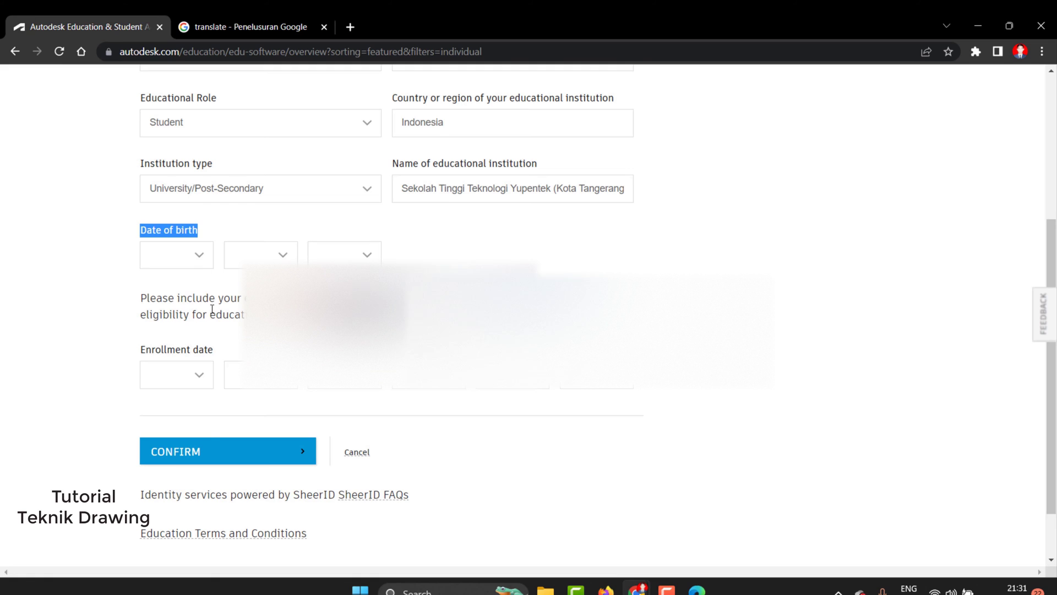
# Set the birth month to March and the birth day to 11.
pyautogui.click(198, 260)
pyautogui.click(172, 353)
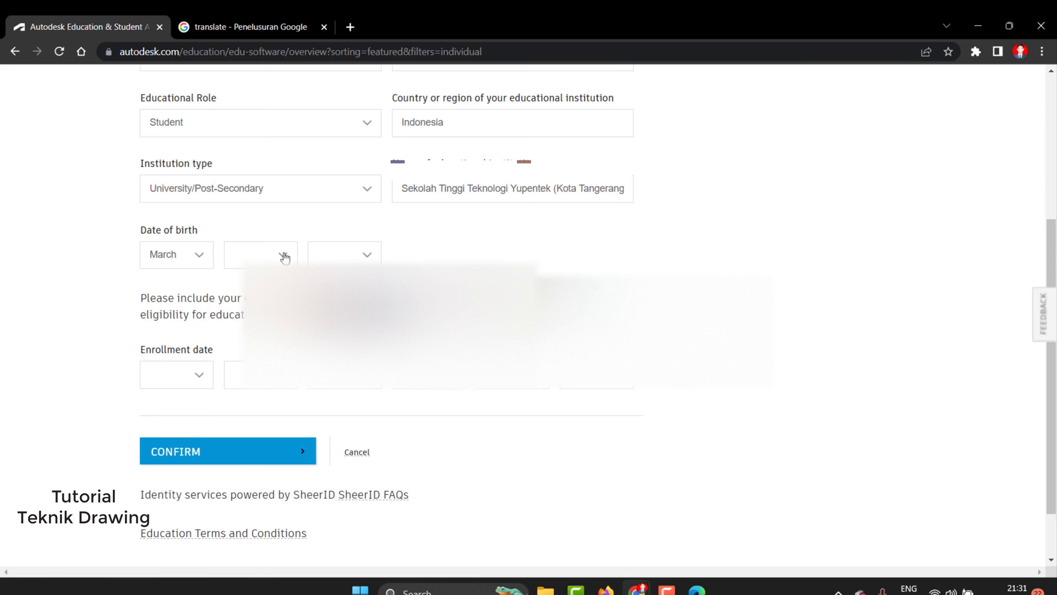
pyautogui.click(281, 254)
pyautogui.scroll(-3, 241, 394)
pyautogui.scroll(-1, 241, 394)
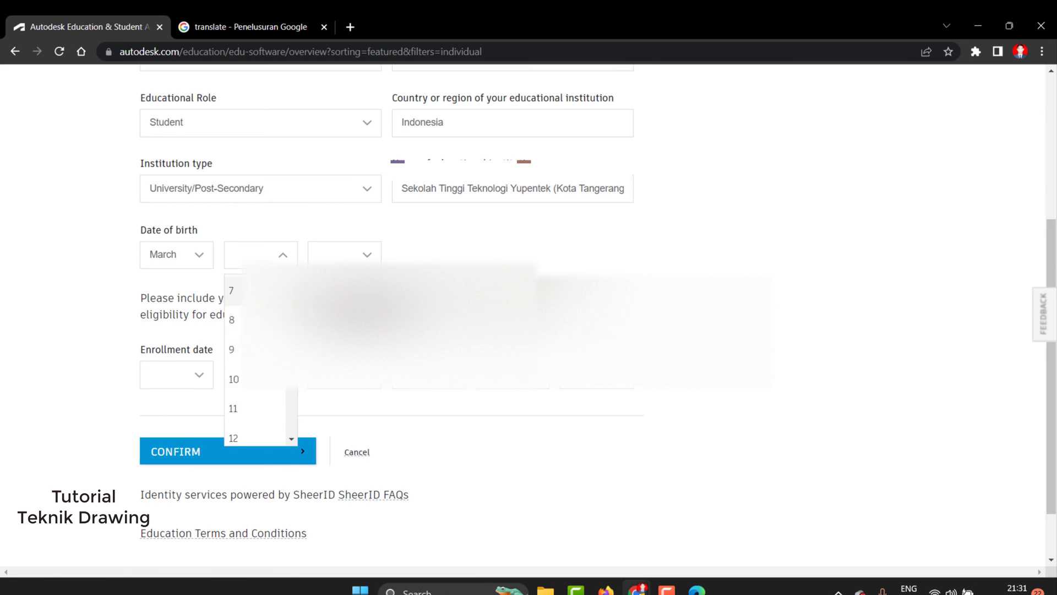
pyautogui.scroll(-2, 238, 390)
pyautogui.scroll(-2, 238, 390)
pyautogui.scroll(-3, 237, 390)
pyautogui.scroll(-1, 239, 401)
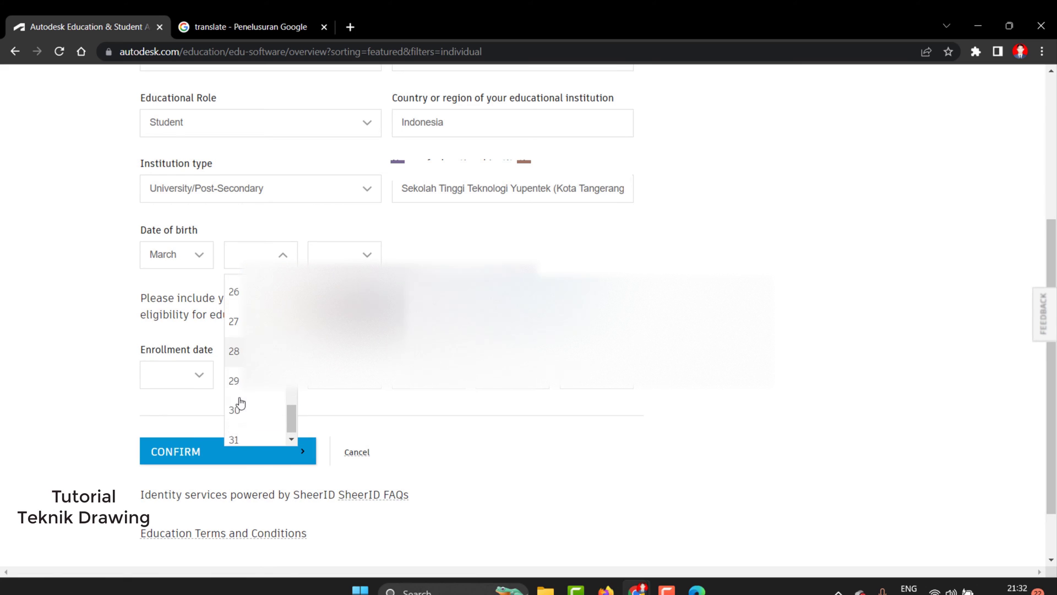
pyautogui.scroll(4, 241, 406)
pyautogui.scroll(3, 240, 401)
pyautogui.scroll(2, 241, 397)
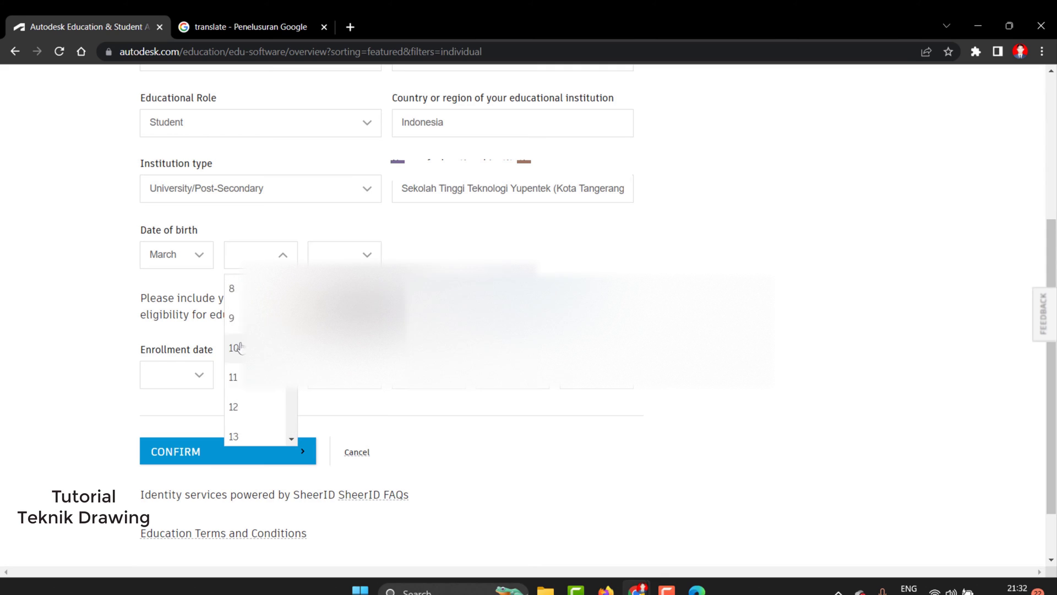
pyautogui.click(241, 394)
# Set the birth year to 1994 and copy the Enrollment date label.
pyautogui.click(366, 259)
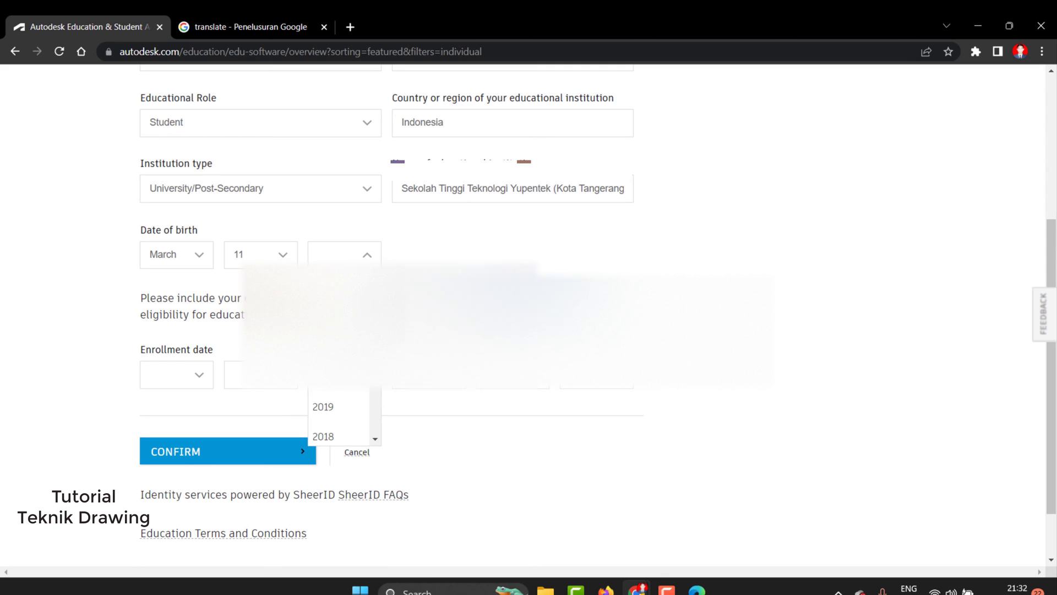
pyautogui.scroll(-1, 339, 418)
pyautogui.scroll(1, 338, 418)
pyautogui.scroll(-5, 333, 392)
pyautogui.scroll(-4, 334, 392)
pyautogui.scroll(-3, 336, 396)
pyautogui.scroll(-3, 341, 404)
pyautogui.click(336, 322)
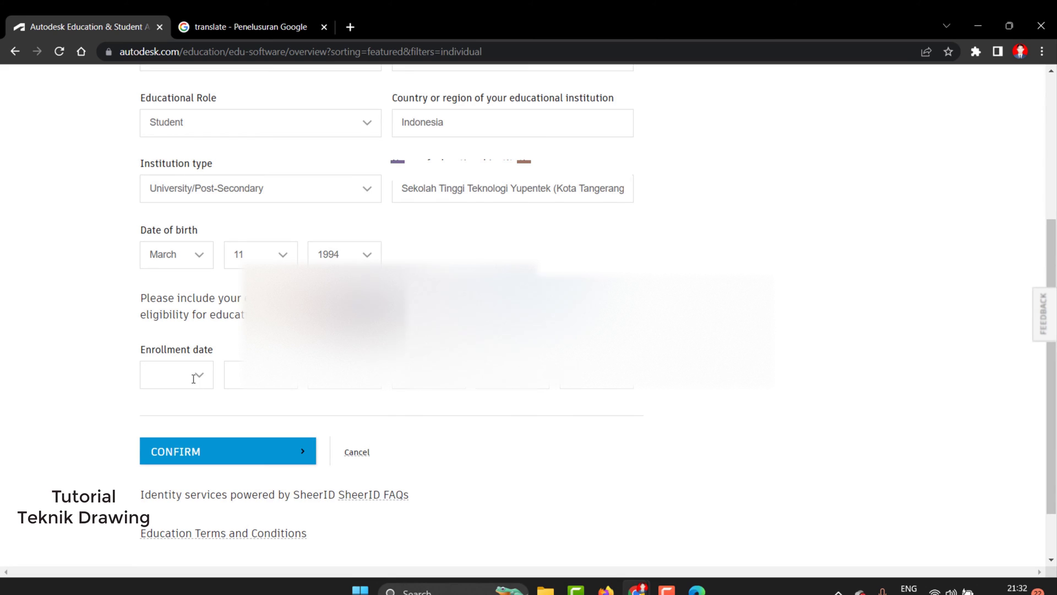
pyautogui.click(199, 376)
pyautogui.moveTo(215, 350); pyautogui.dragTo(131, 351)
pyautogui.hotkey('ctrl', 'c')
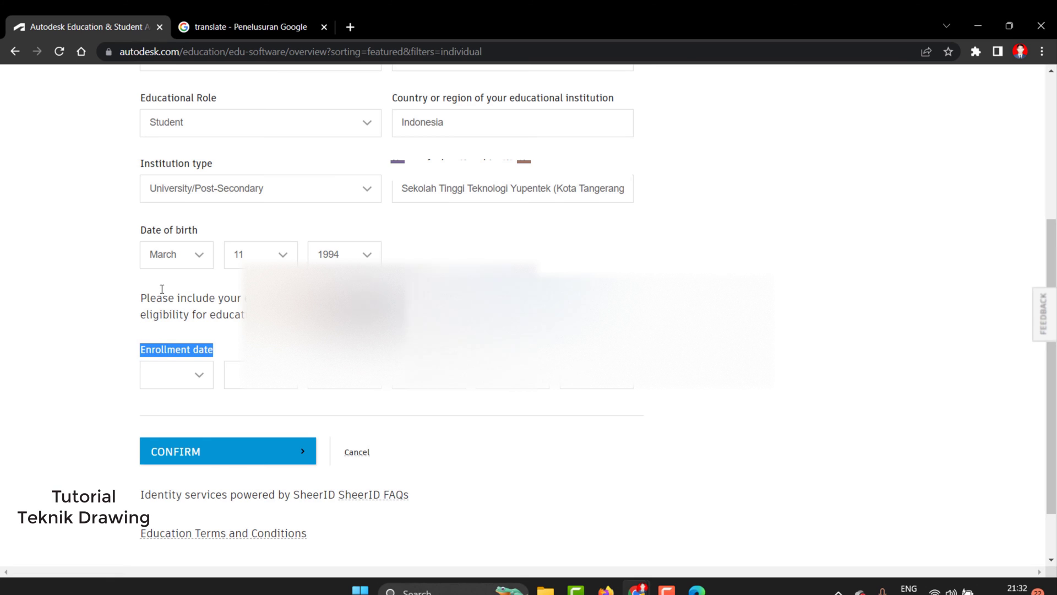
# Translate the copied 'Enrollment date' label in Google Translate.
pyautogui.click(248, 26)
pyautogui.click(333, 242)
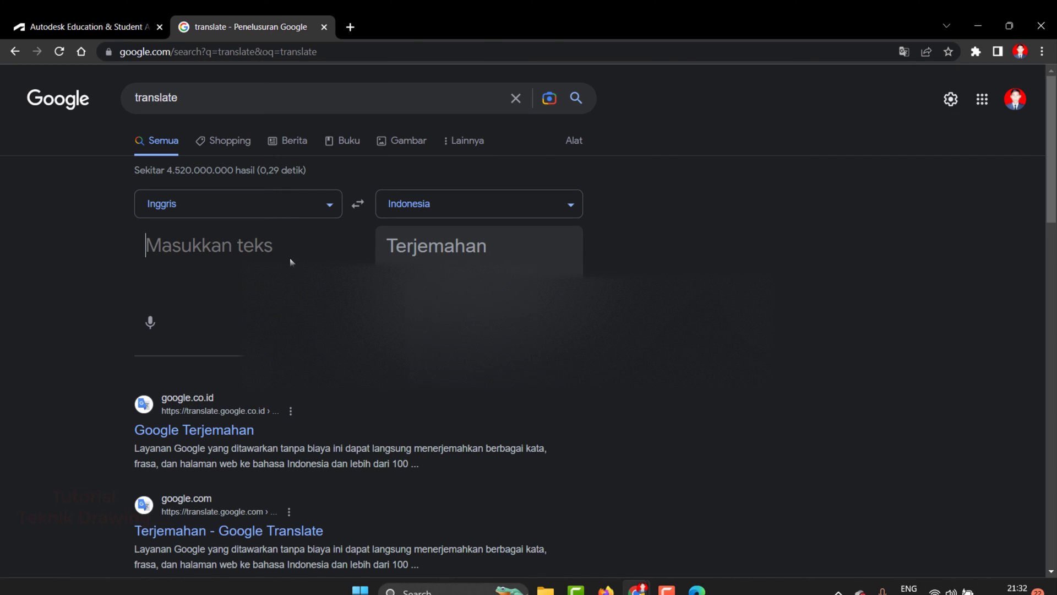
pyautogui.hotkey('ctrl', 'v')
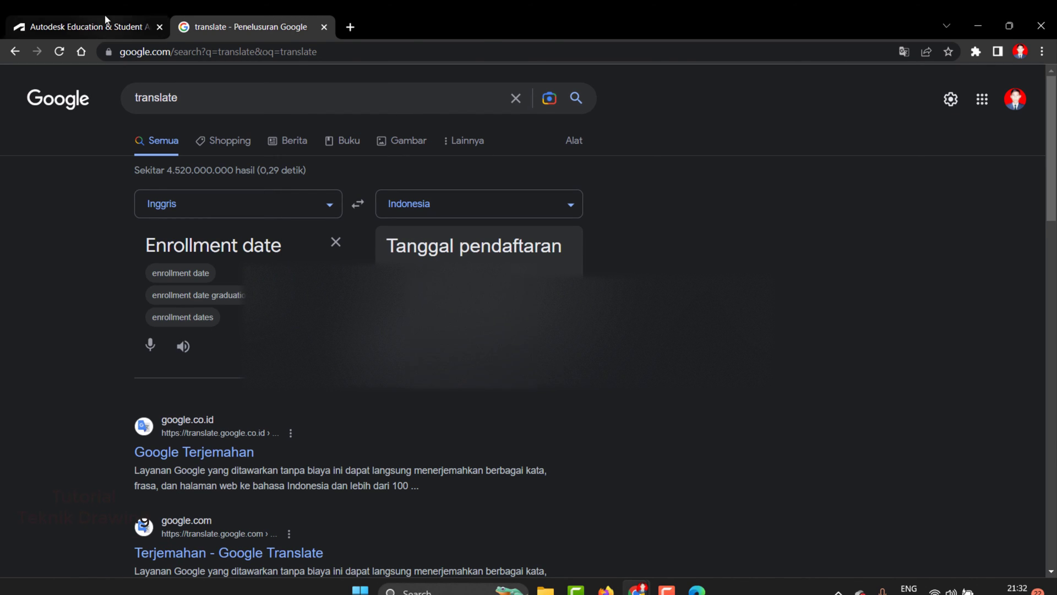
pyautogui.click(88, 27)
# Set the enrollment start date to July 11 and pick its year.
pyautogui.click(200, 376)
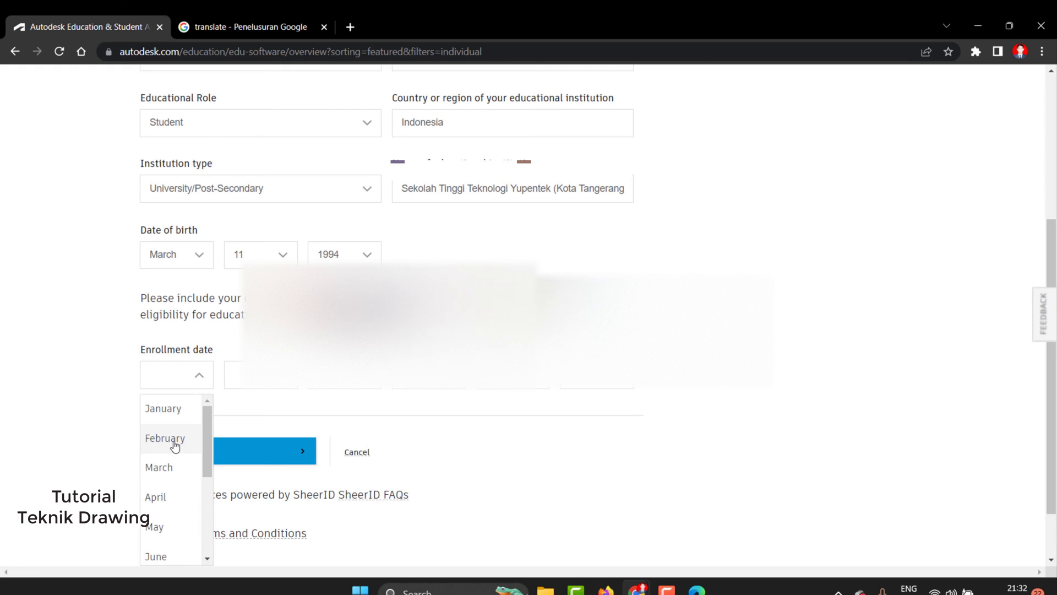
pyautogui.scroll(-2, 160, 485)
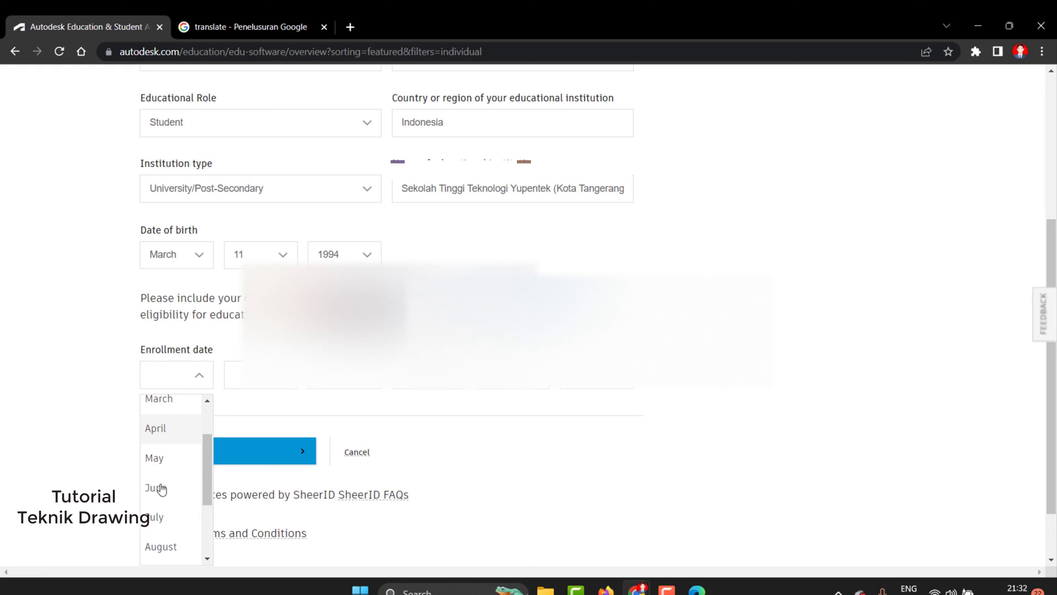
pyautogui.click(157, 517)
pyautogui.click(261, 375)
pyautogui.scroll(-3, 242, 480)
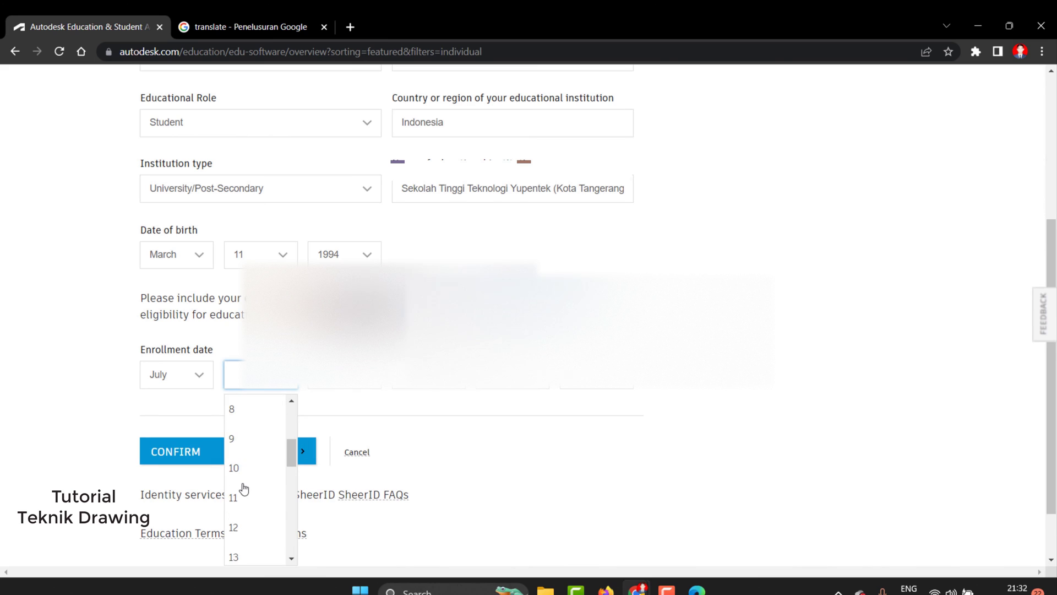
pyautogui.click(234, 498)
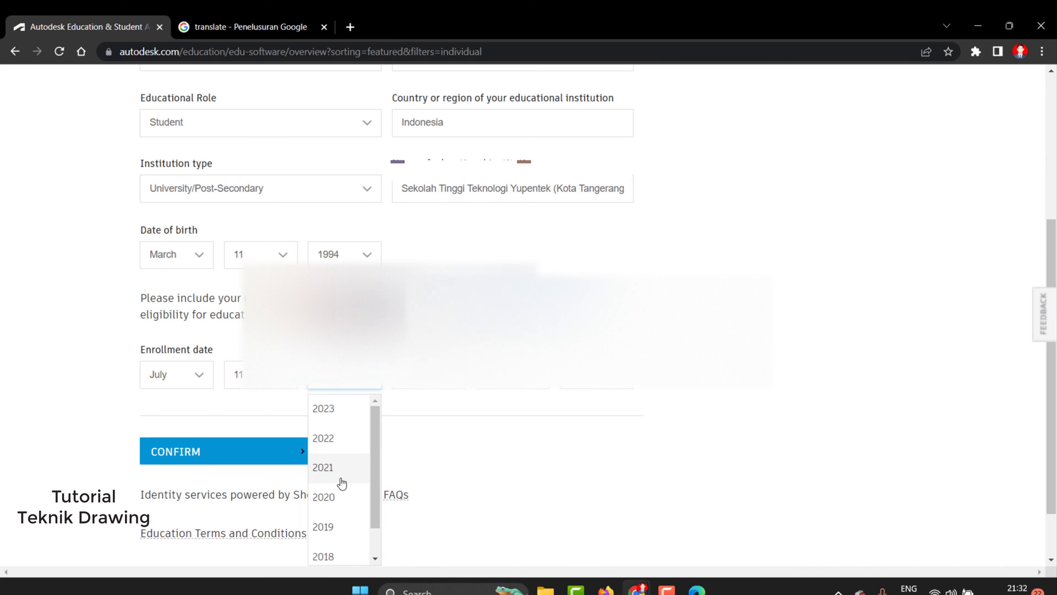
pyautogui.click(333, 498)
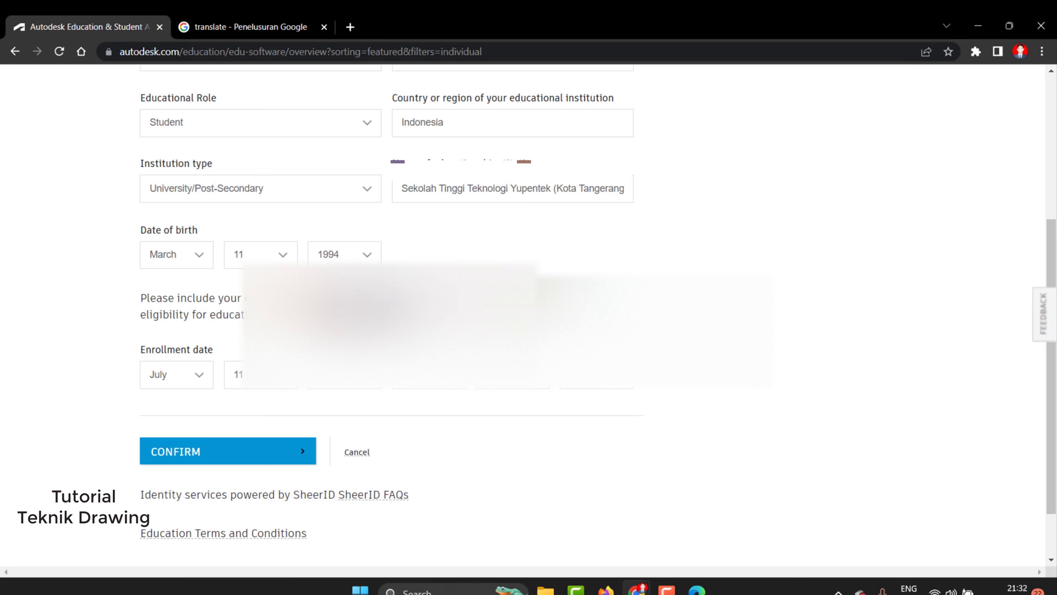
# Set the enrollment end date with year 2026 and confirm the eligibility form.
pyautogui.click(428, 374)
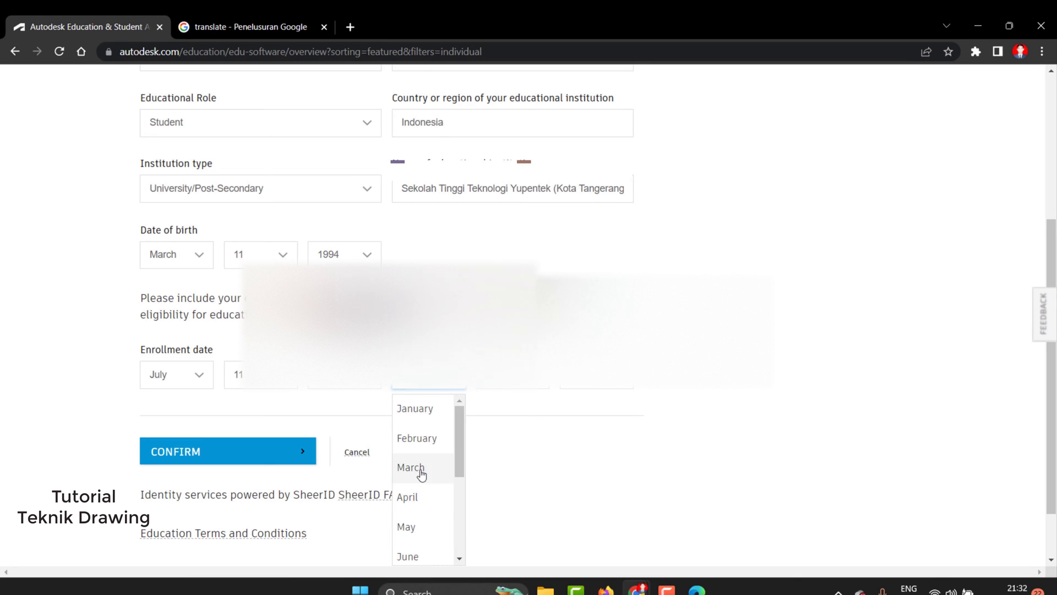
pyautogui.scroll(-1, 418, 529)
pyautogui.scroll(-2, 419, 495)
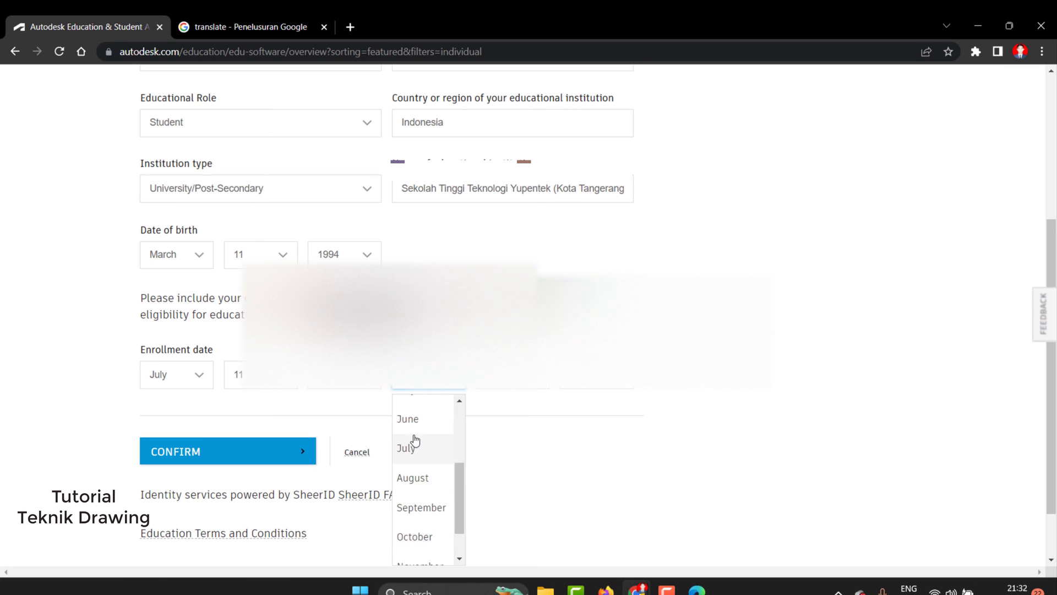
pyautogui.click(416, 441)
pyautogui.click(505, 386)
pyautogui.scroll(-3, 502, 501)
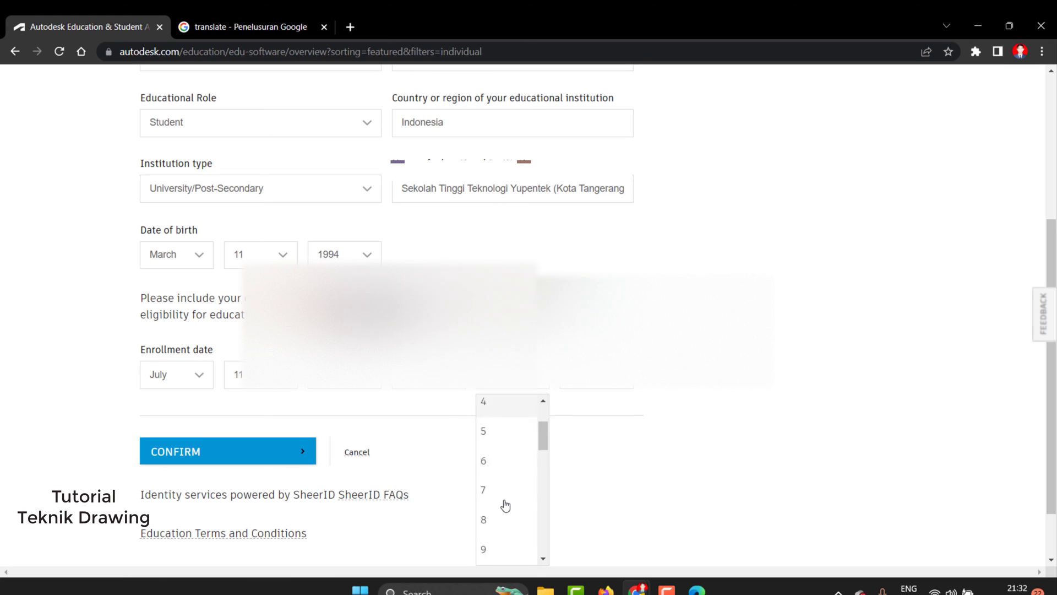
pyautogui.scroll(-1, 504, 498)
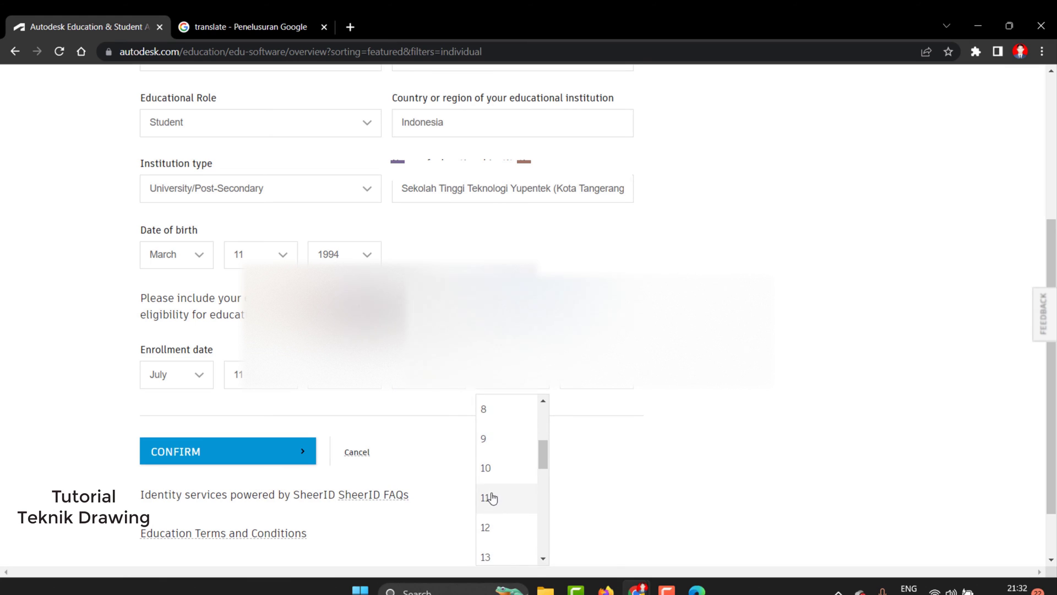
pyautogui.click(492, 498)
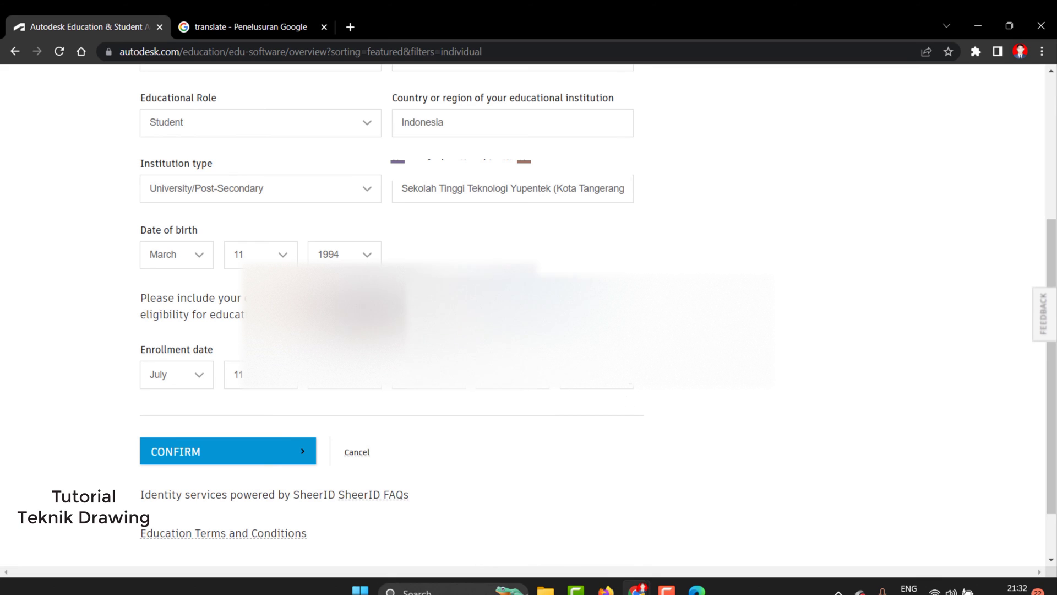
pyautogui.click(620, 390)
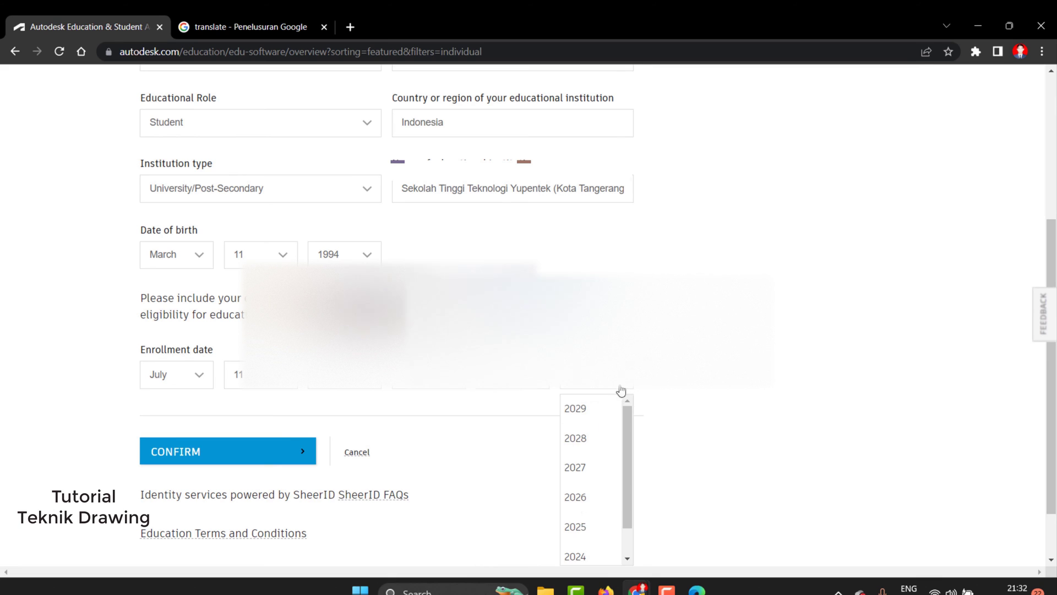
pyautogui.click(597, 497)
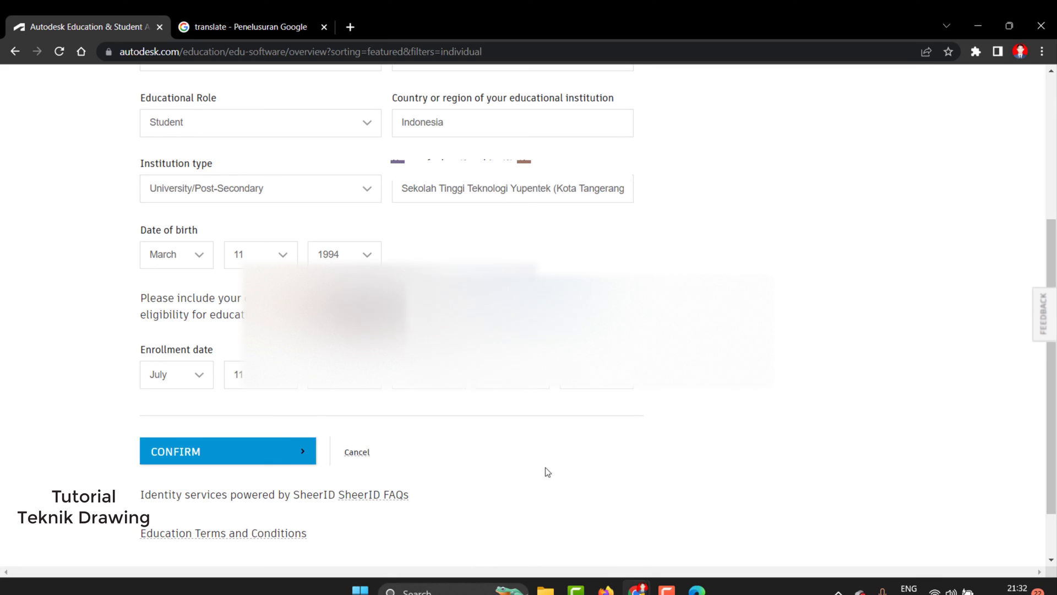
pyautogui.click(246, 456)
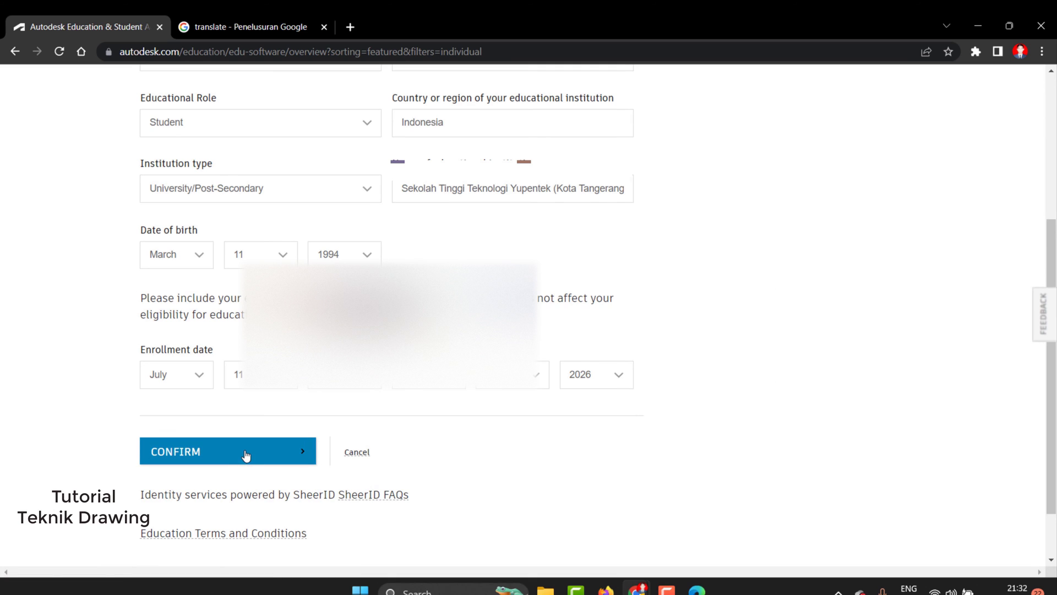
pyautogui.click(245, 457)
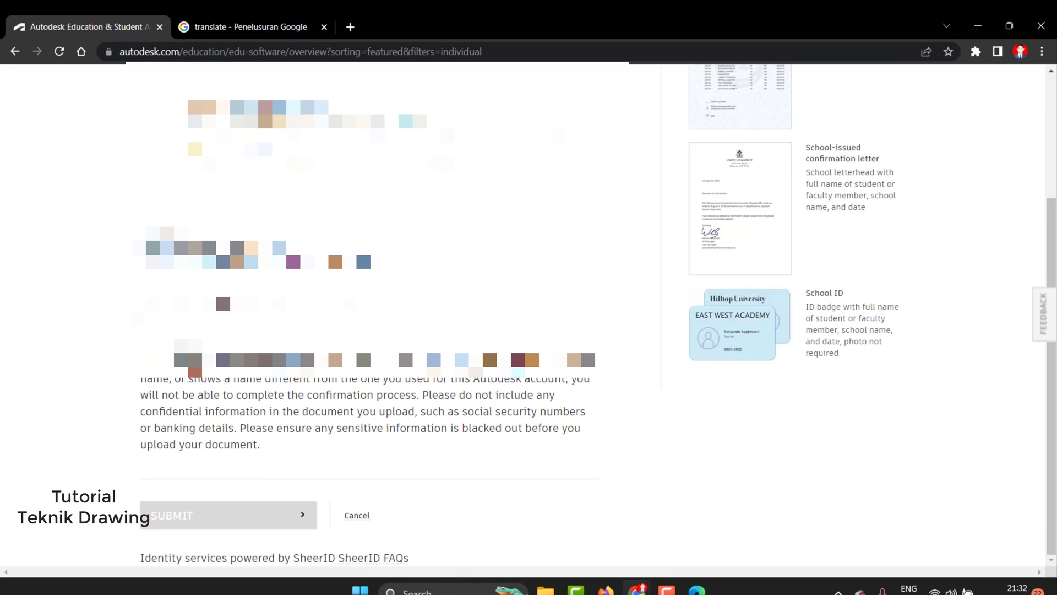
# Review the preferred proof-of-enrollment document examples on the upload form.
pyautogui.scroll(3, 529, 313)
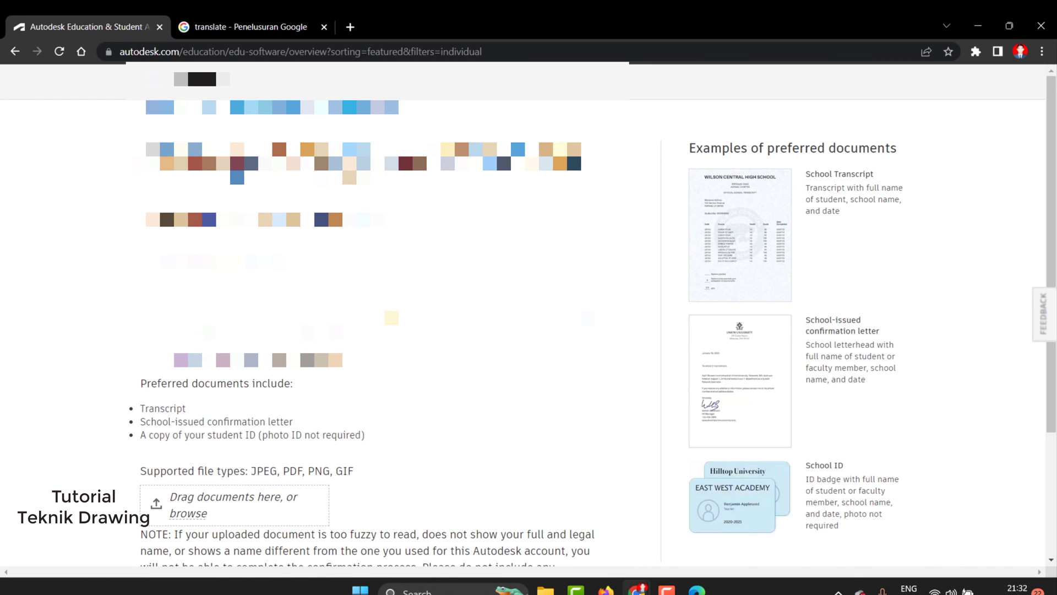
pyautogui.scroll(-1, 529, 314)
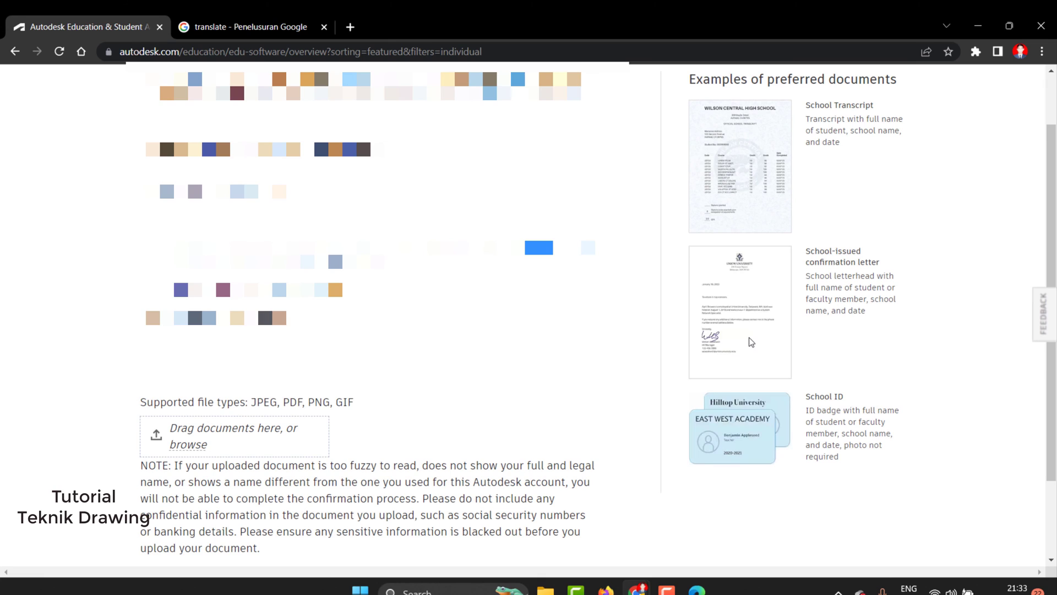
pyautogui.scroll(-2, 750, 336)
pyautogui.scroll(1, 750, 337)
pyautogui.scroll(2, 763, 268)
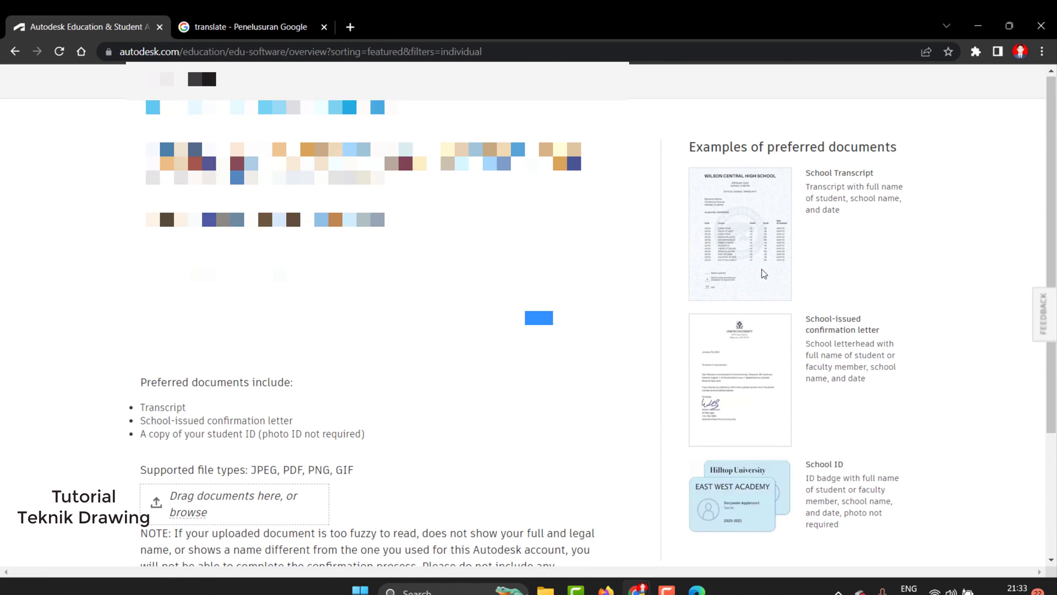
pyautogui.moveTo(815, 322)
pyautogui.mouseDown()
pyautogui.moveTo(841, 342)
pyautogui.moveTo(814, 321)
pyautogui.mouseUp()
pyautogui.click(828, 331)
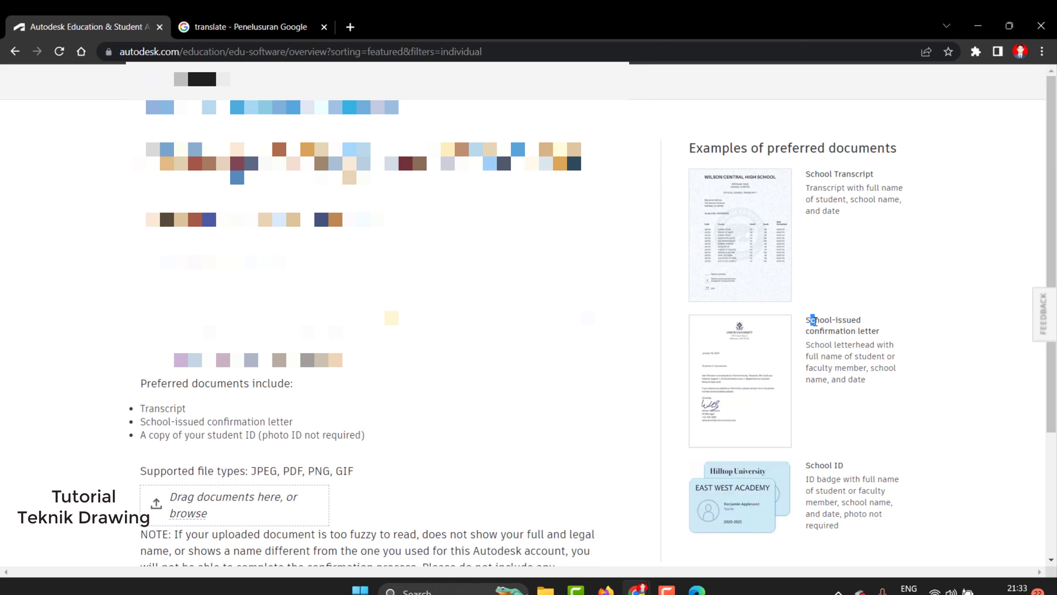
pyautogui.click(812, 321)
pyautogui.doubleClick(809, 322)
pyautogui.click(848, 345)
pyautogui.scroll(-2, 792, 338)
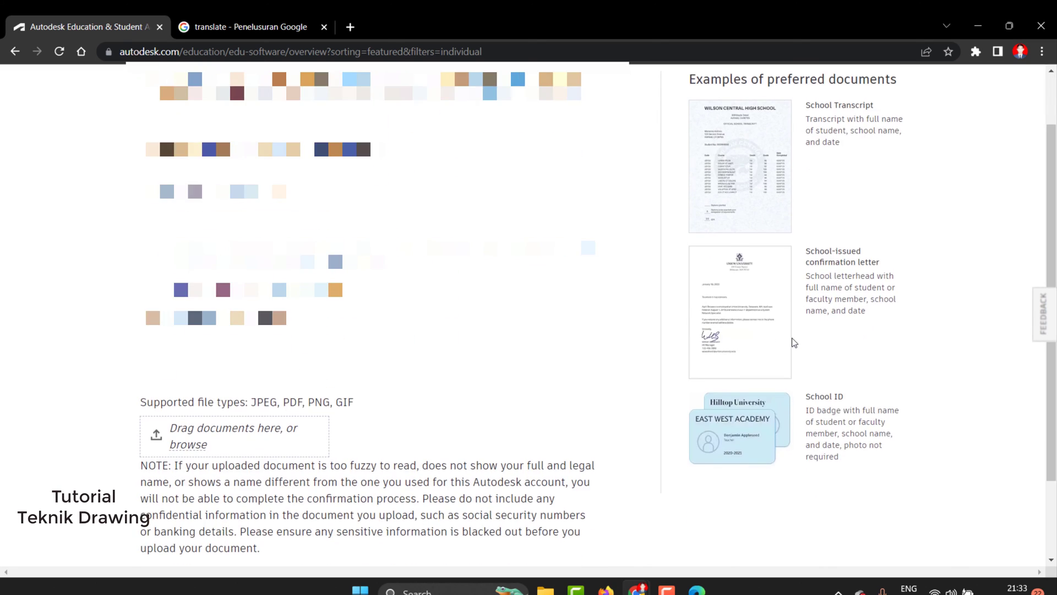
pyautogui.moveTo(811, 328); pyautogui.dragTo(817, 329)
pyautogui.click(829, 358)
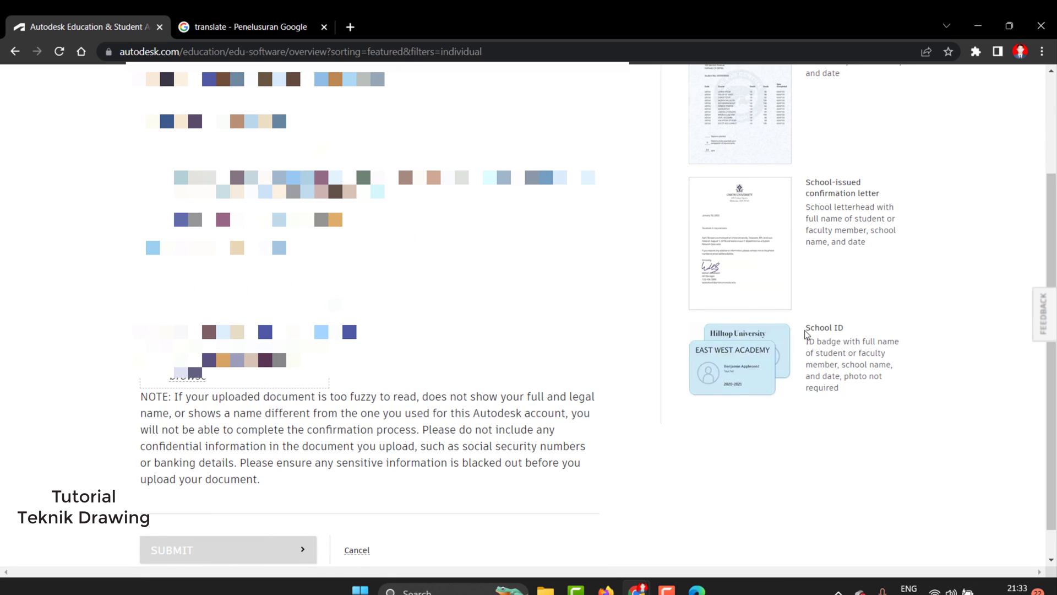
pyautogui.moveTo(805, 329); pyautogui.dragTo(822, 328)
pyautogui.scroll(-1, 822, 328)
pyautogui.scroll(1, 822, 329)
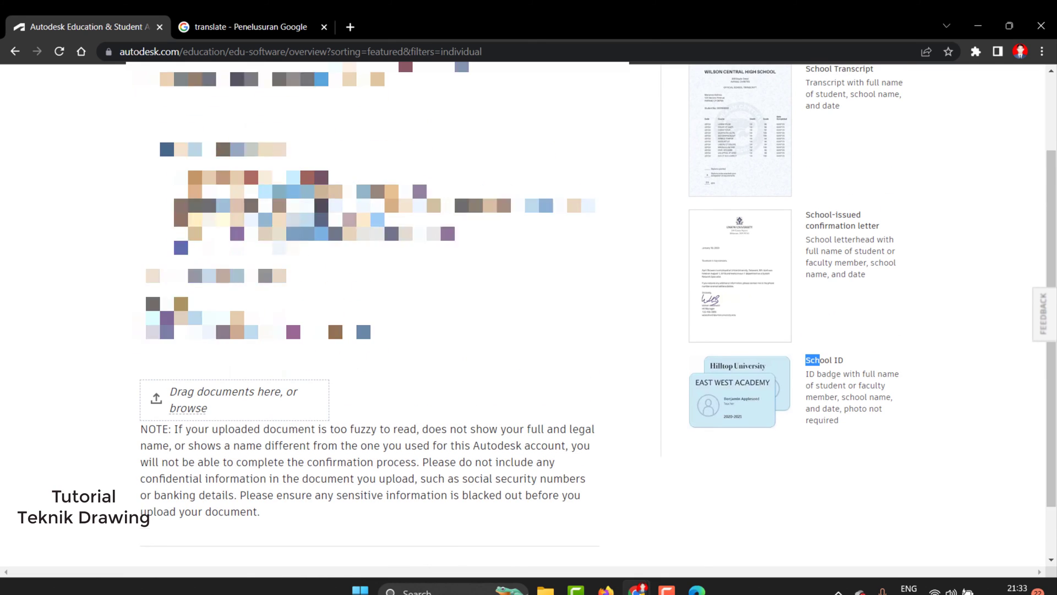
pyautogui.scroll(1, 823, 328)
pyautogui.scroll(-2, 236, 429)
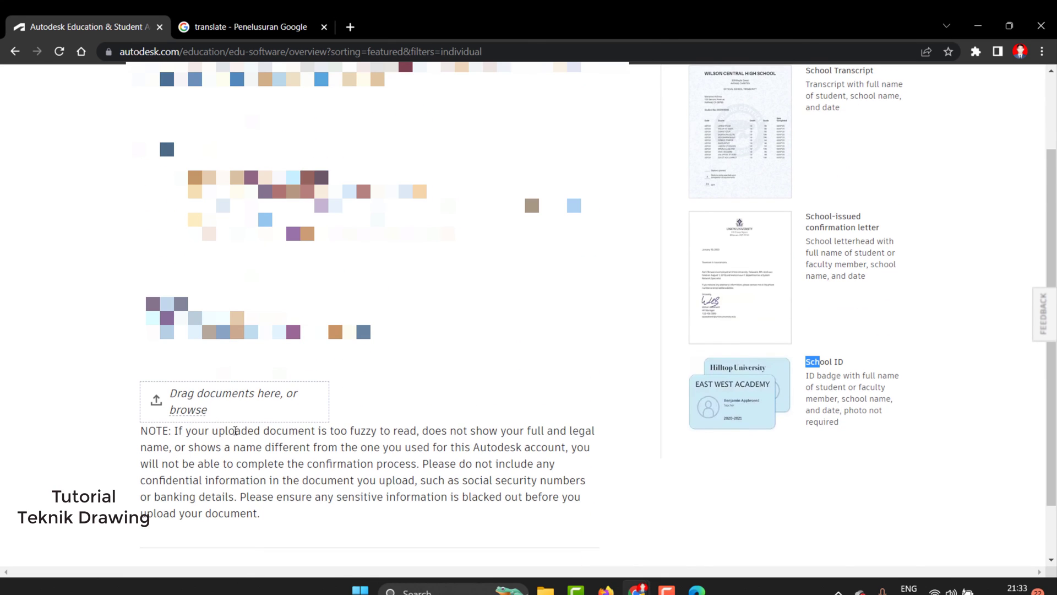
# Attach the WhatsApp image from the Downloads folder as the proof document.
pyautogui.click(187, 398)
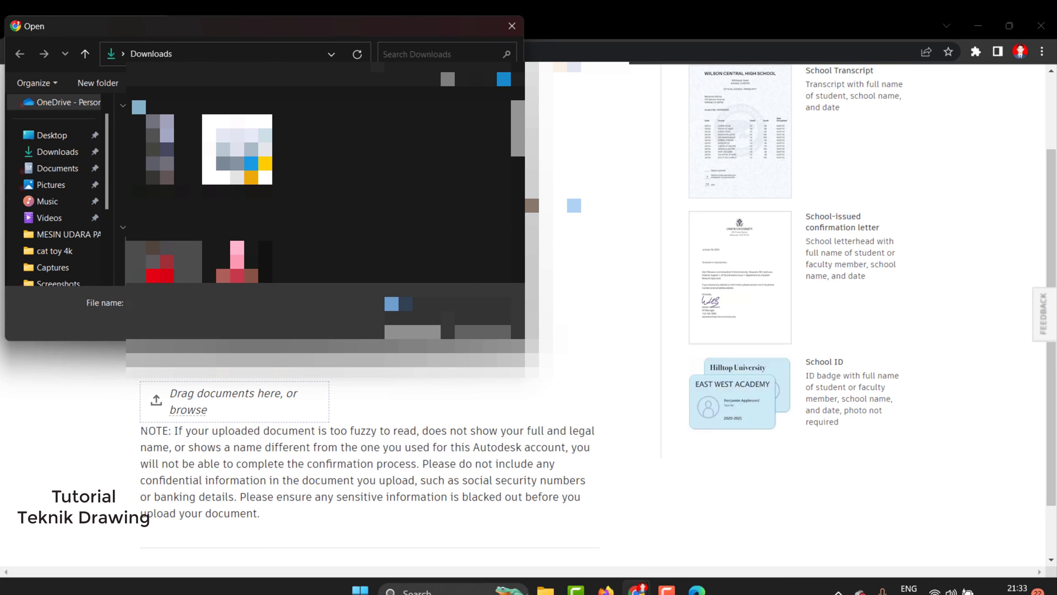
pyautogui.click(412, 331)
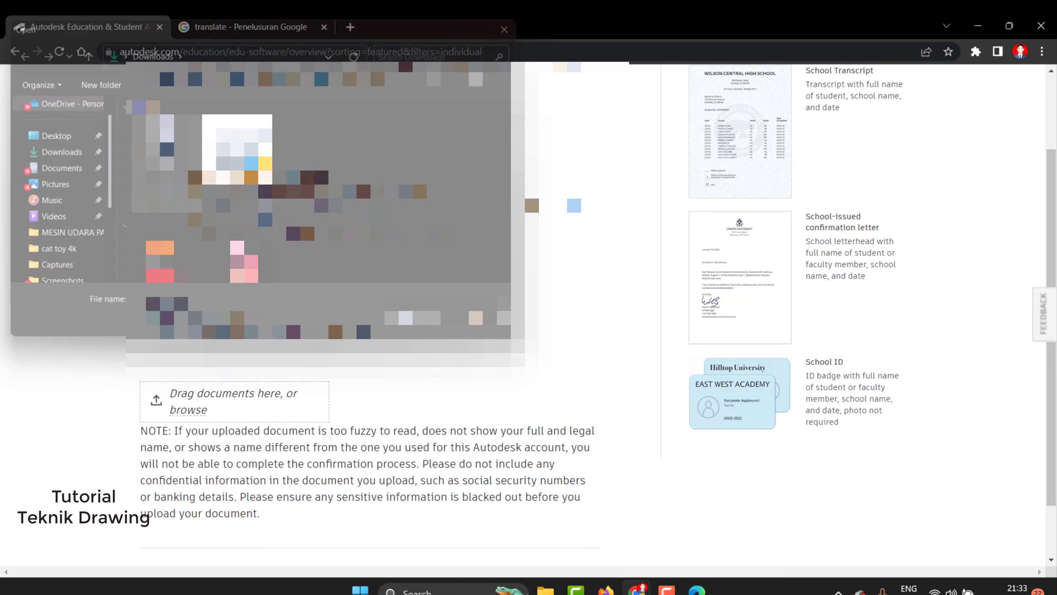
pyautogui.scroll(-2, 254, 386)
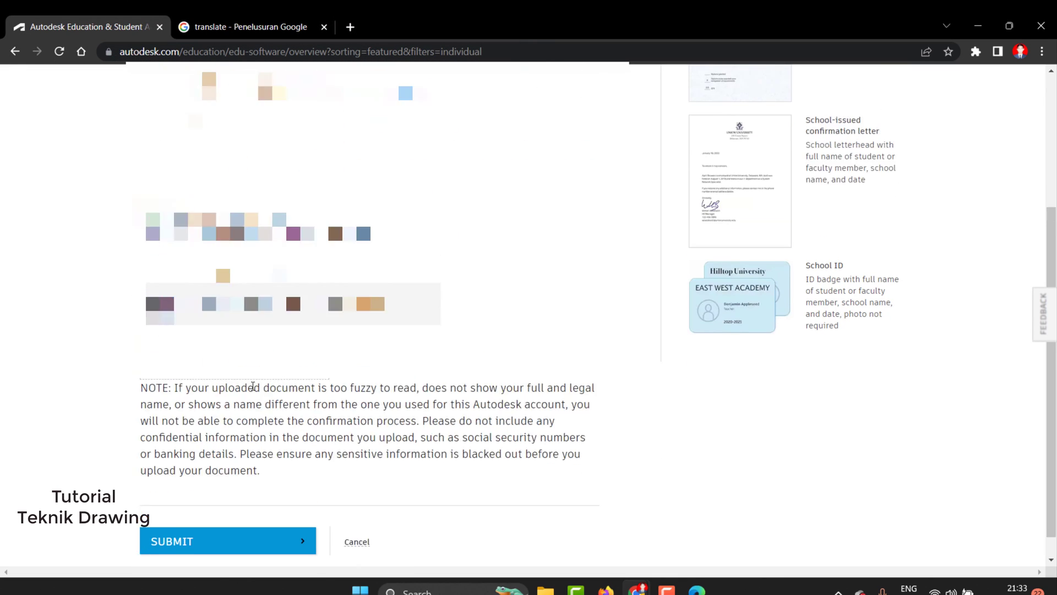
# Read the form text, then scroll past the attached WhatsApp image and NOTE paragraph toward SUBMIT.
pyautogui.scroll(2, 253, 385)
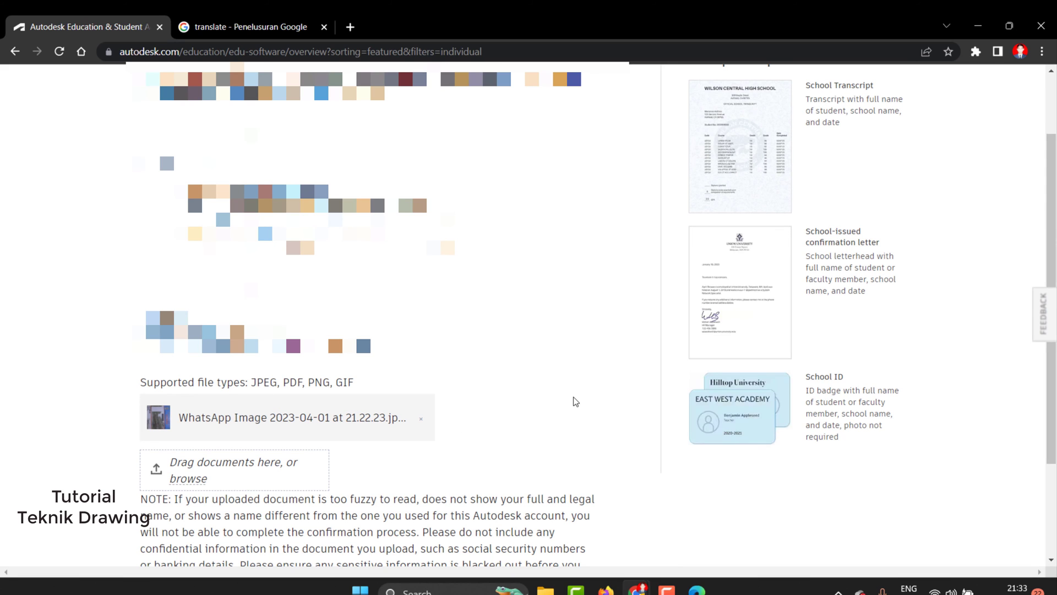
pyautogui.scroll(1, 704, 398)
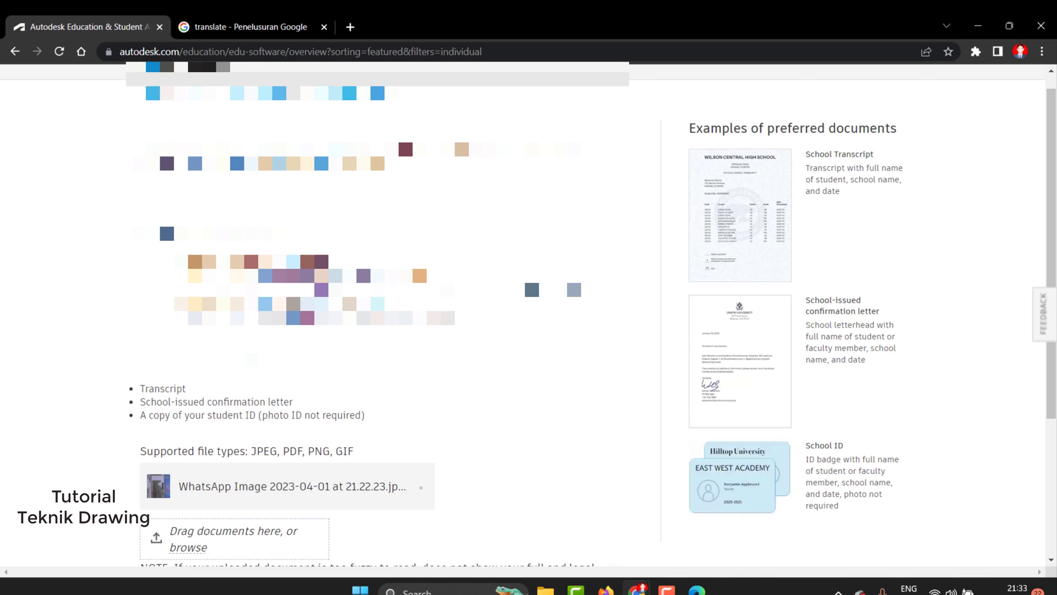
pyautogui.moveTo(539, 289); pyautogui.dragTo(385, 303)
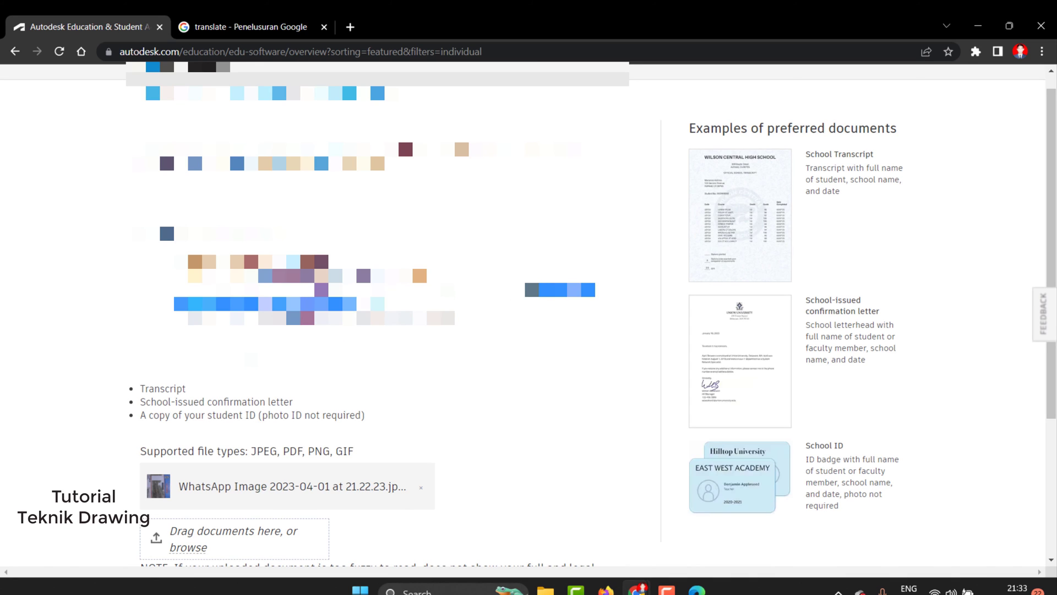
pyautogui.click(385, 304)
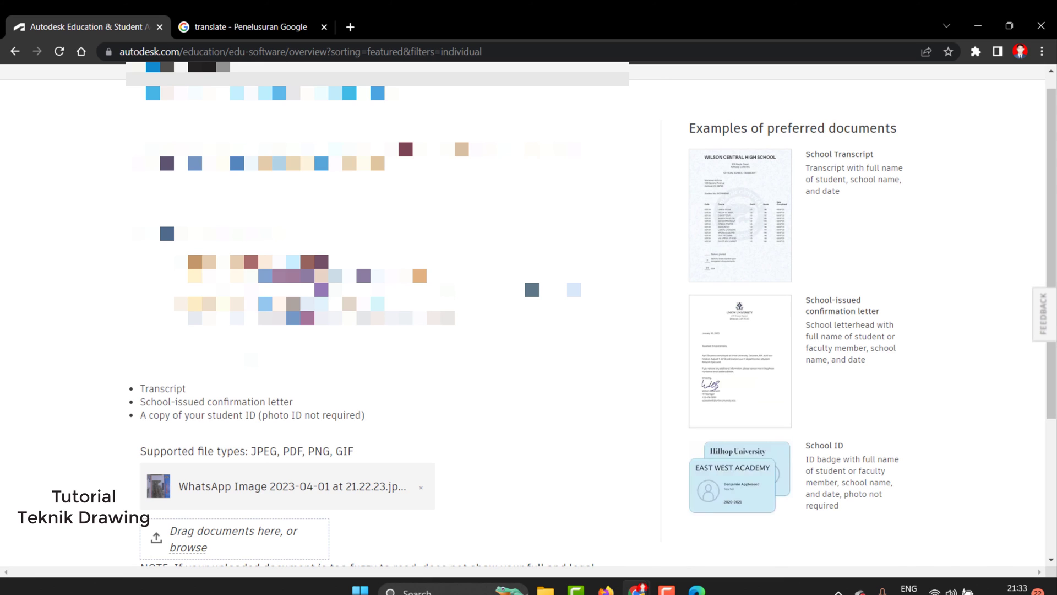
pyautogui.moveTo(539, 290); pyautogui.dragTo(385, 304)
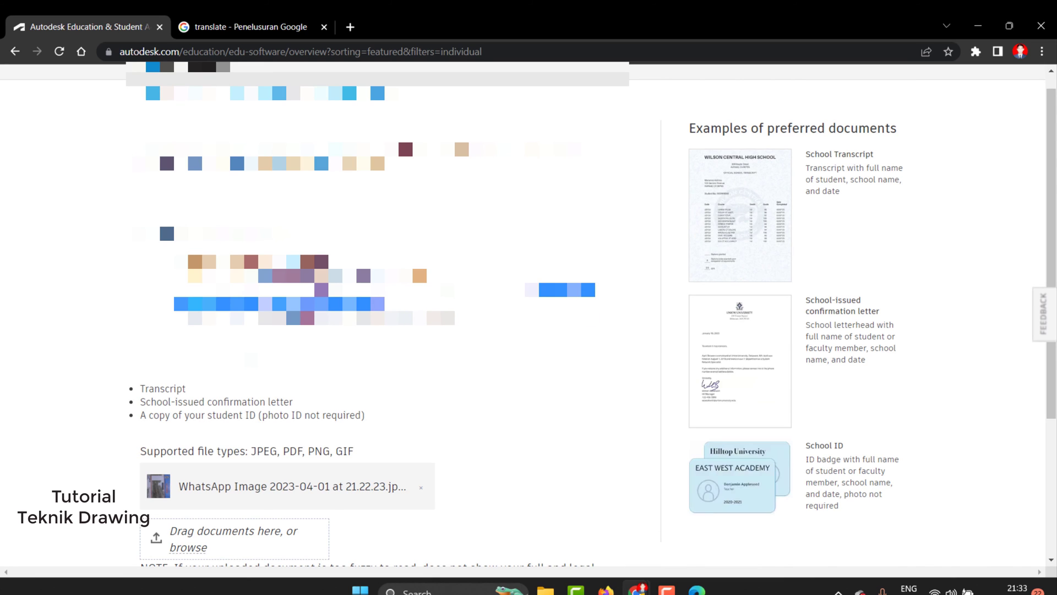
pyautogui.click(391, 318)
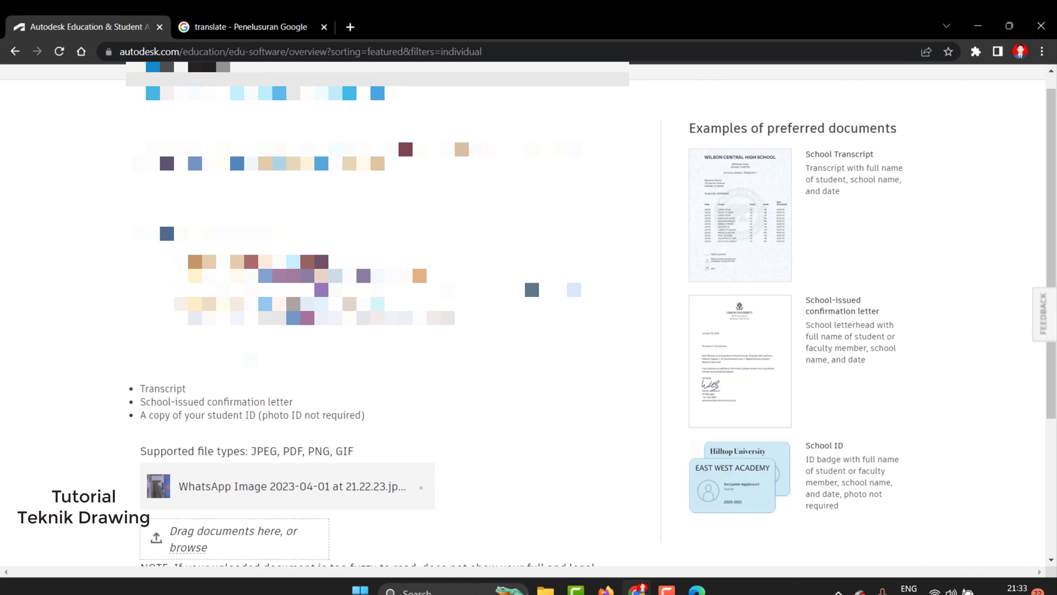
pyautogui.scroll(-1, 529, 314)
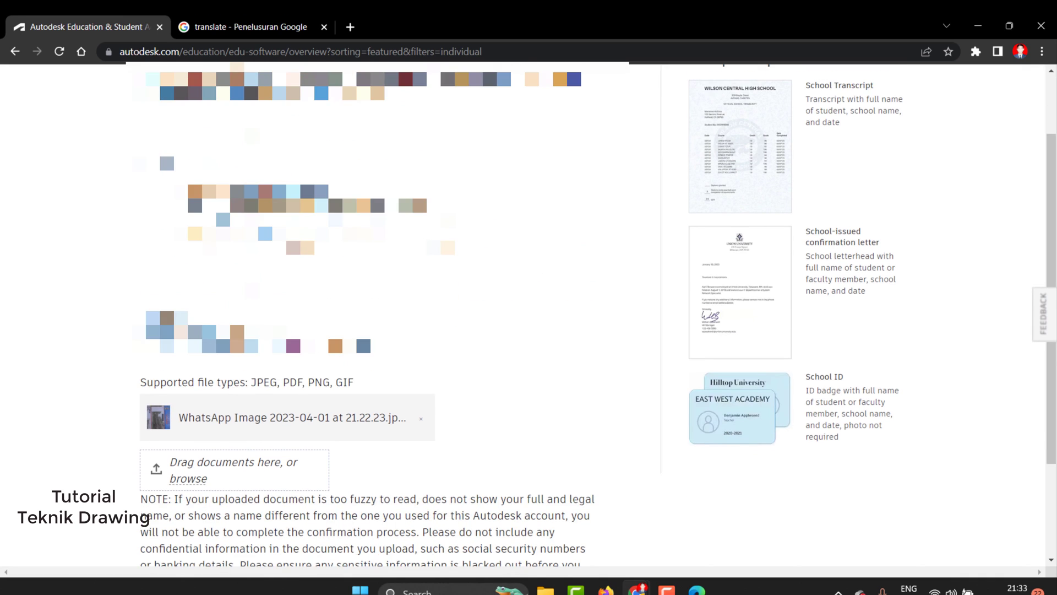
pyautogui.scroll(-2, 528, 313)
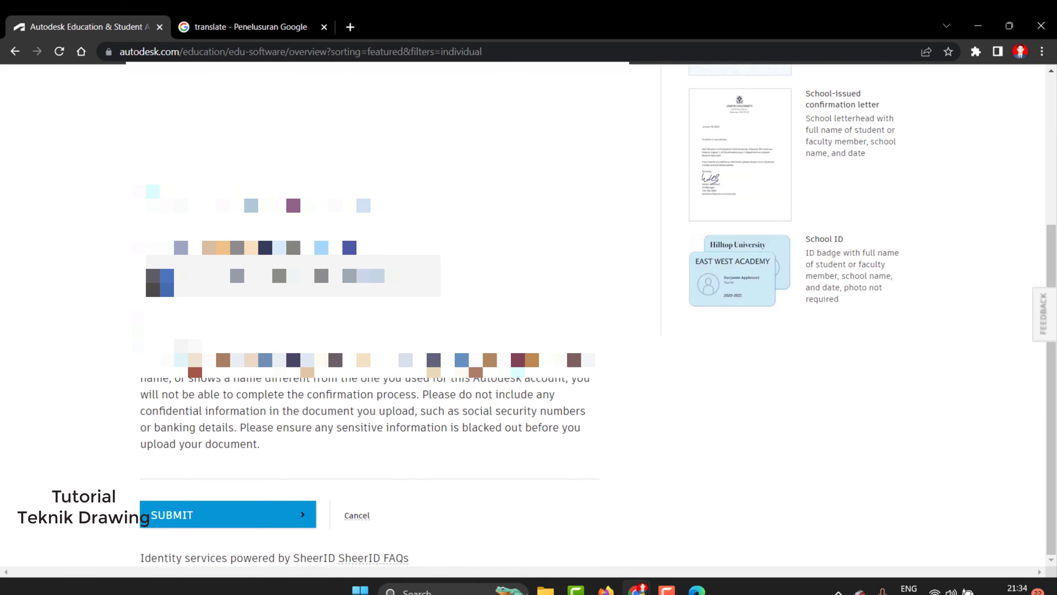
pyautogui.scroll(3, 528, 314)
pyautogui.scroll(1, 528, 314)
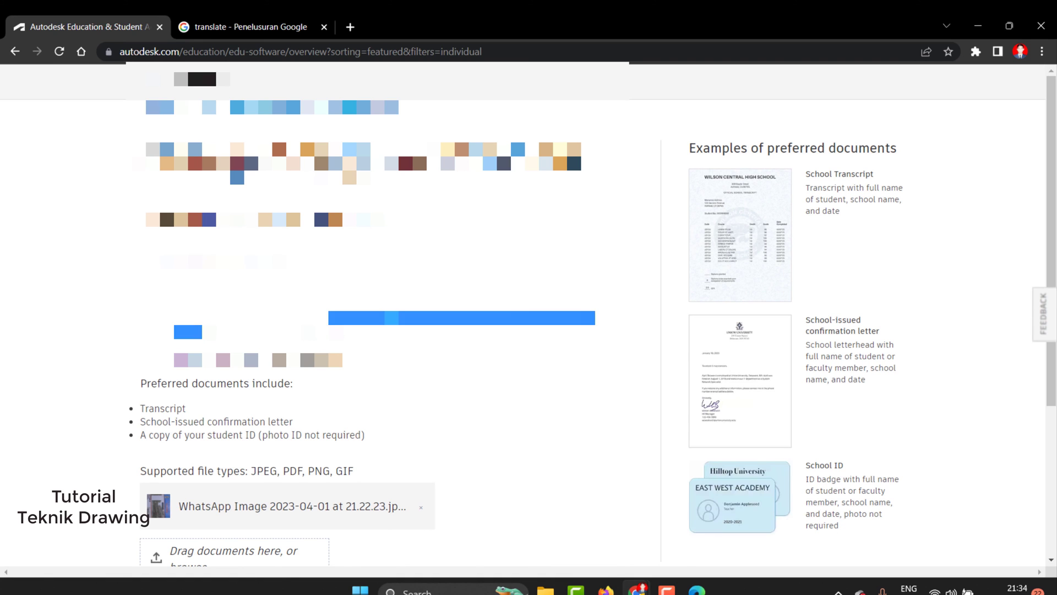
pyautogui.scroll(-3, 529, 314)
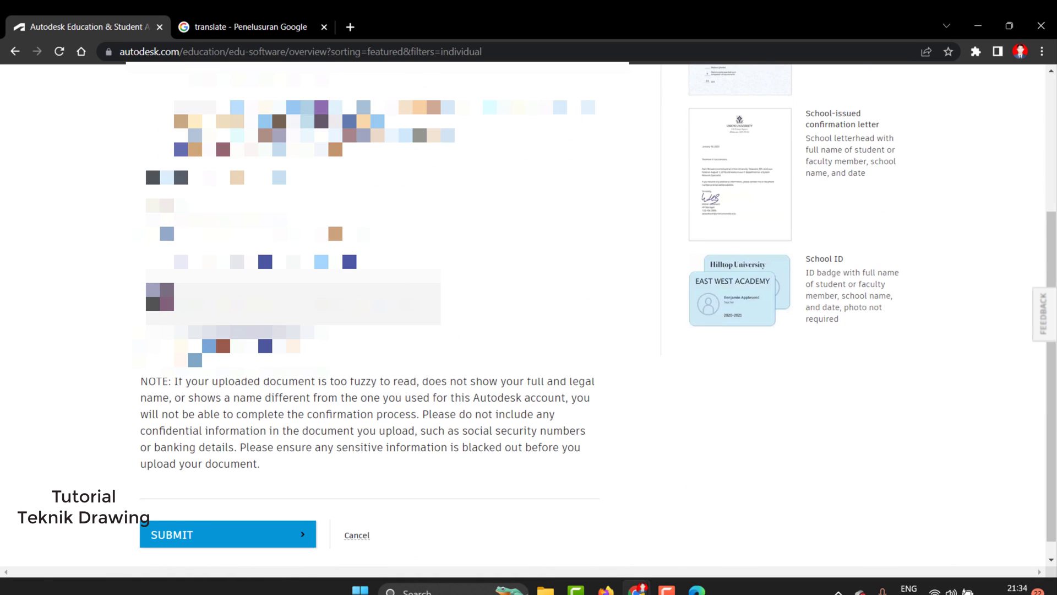
pyautogui.scroll(-1, 305, 425)
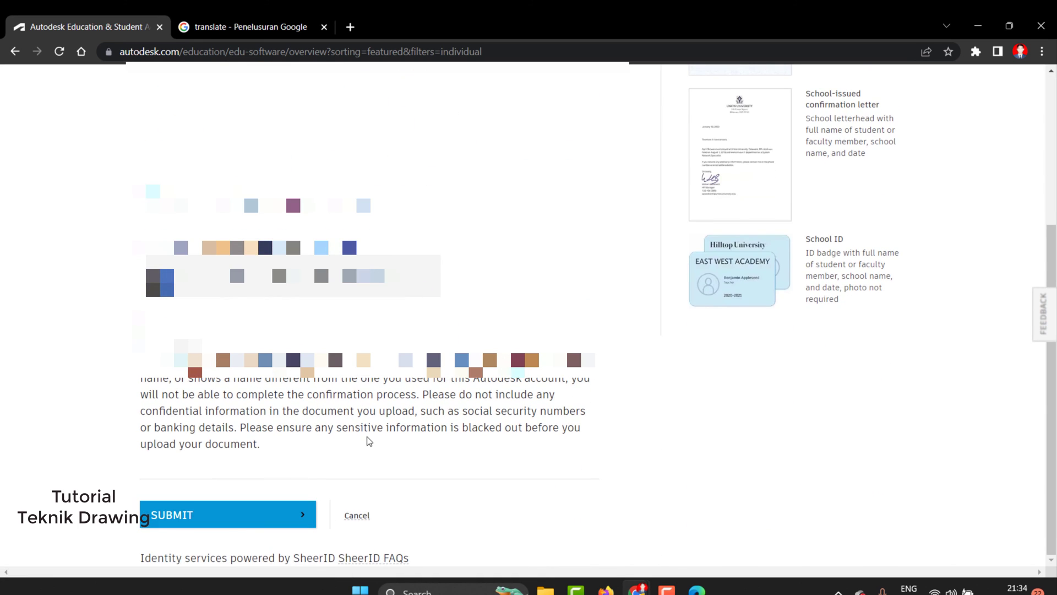
# Submit the proof-of-enrollment document and dismiss the thank-you notice.
pyautogui.click(182, 517)
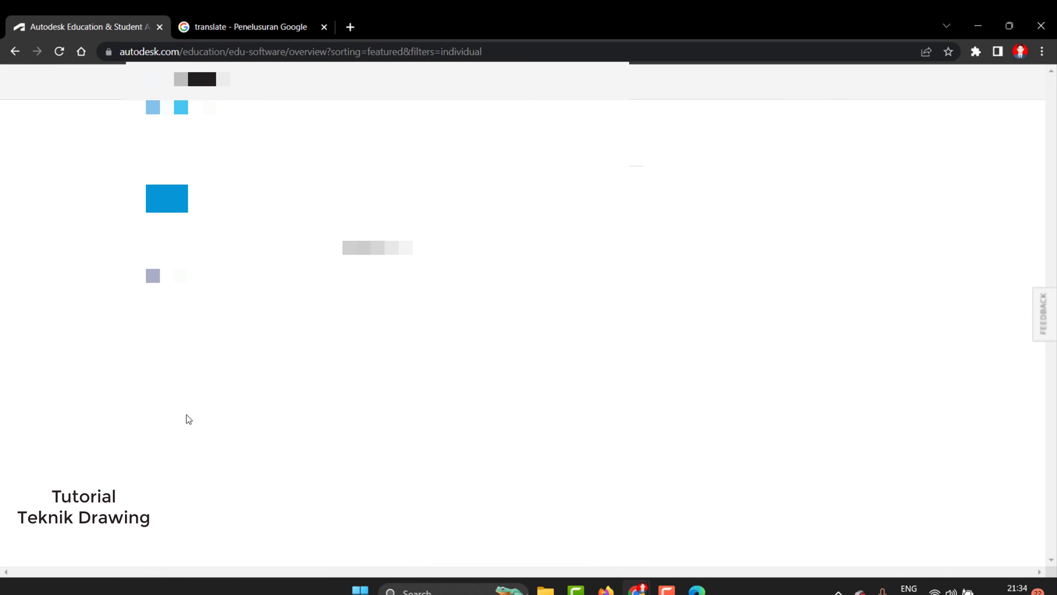
pyautogui.click(167, 204)
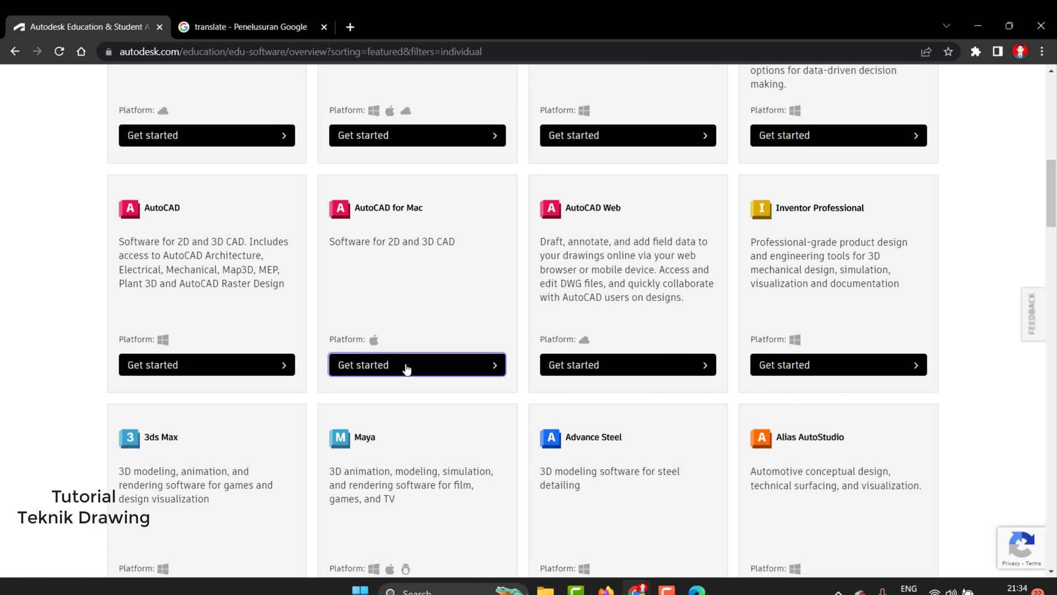
pyautogui.scroll(10, 406, 371)
pyautogui.scroll(-3, 406, 369)
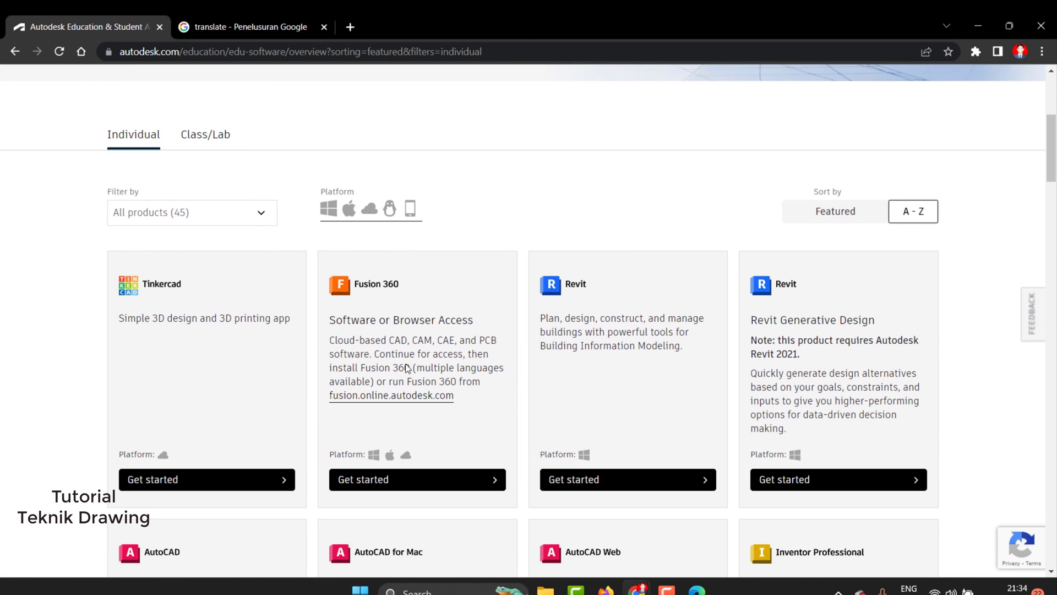
pyautogui.scroll(-2, 407, 369)
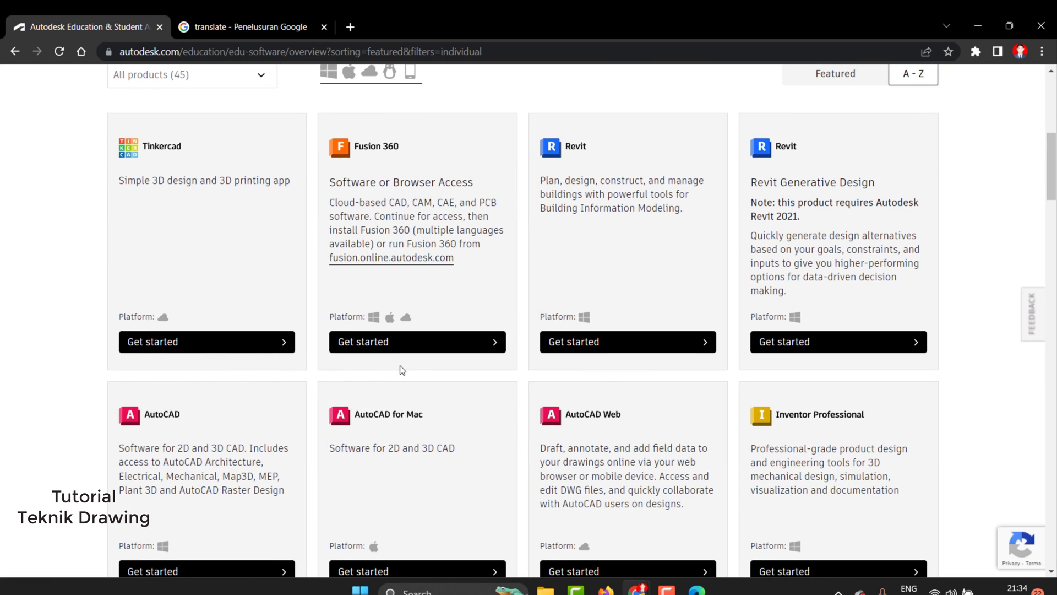
pyautogui.scroll(-2, 401, 368)
# Request AutoCAD access, close the You're Confirmed! dialog, and scroll to the product cards.
pyautogui.click(285, 436)
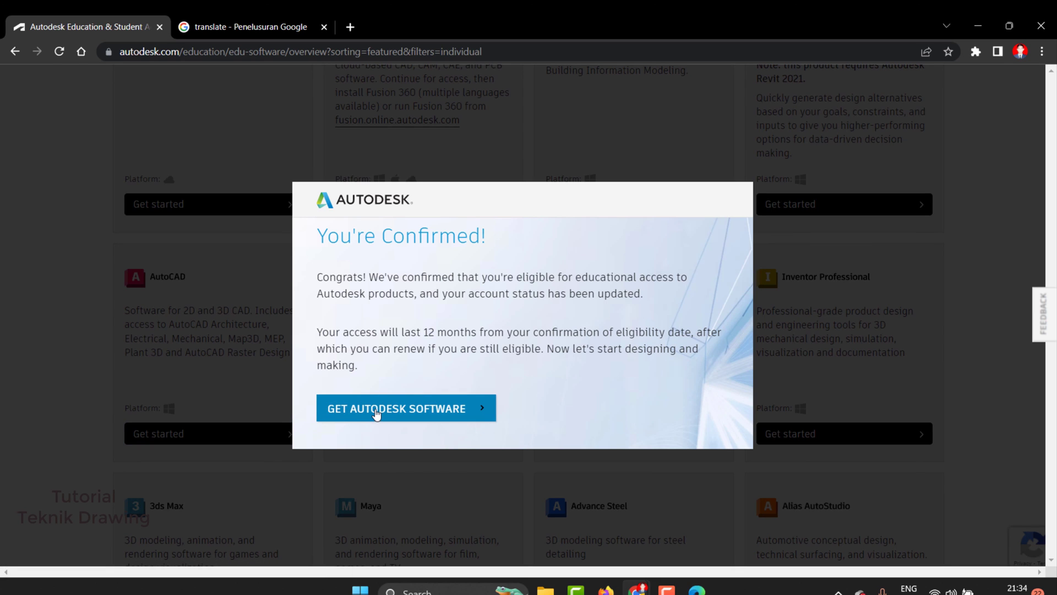
pyautogui.click(375, 409)
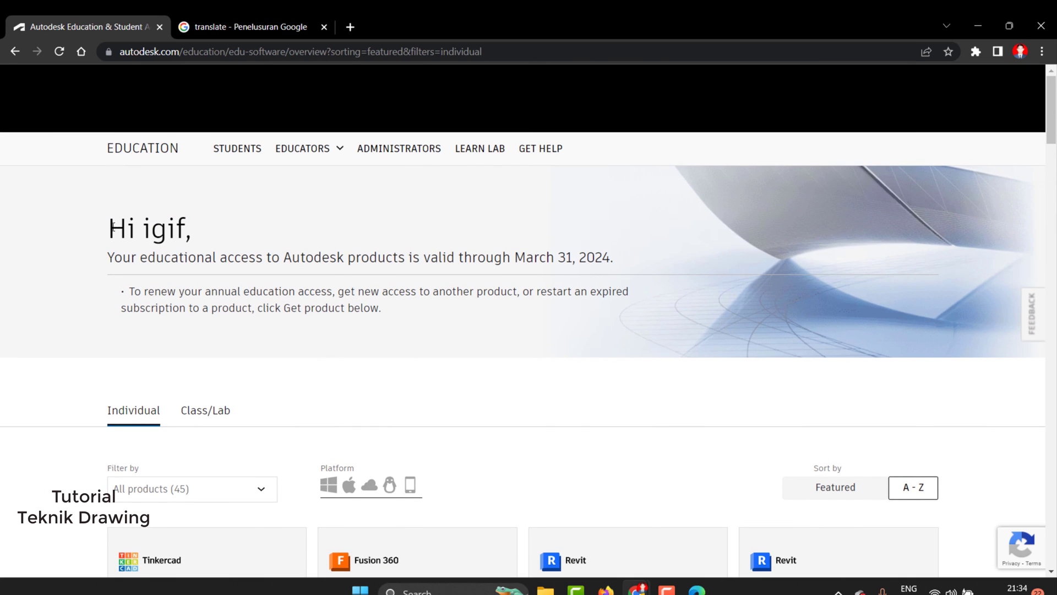
pyautogui.tripleClick(112, 227)
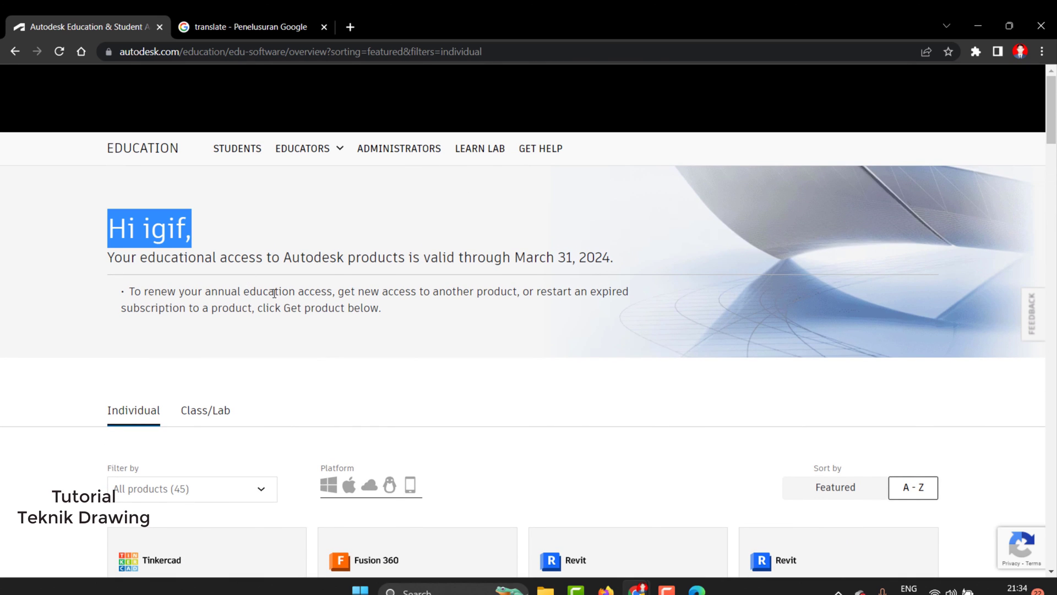
pyautogui.scroll(-5, 276, 294)
pyautogui.scroll(-4, 277, 299)
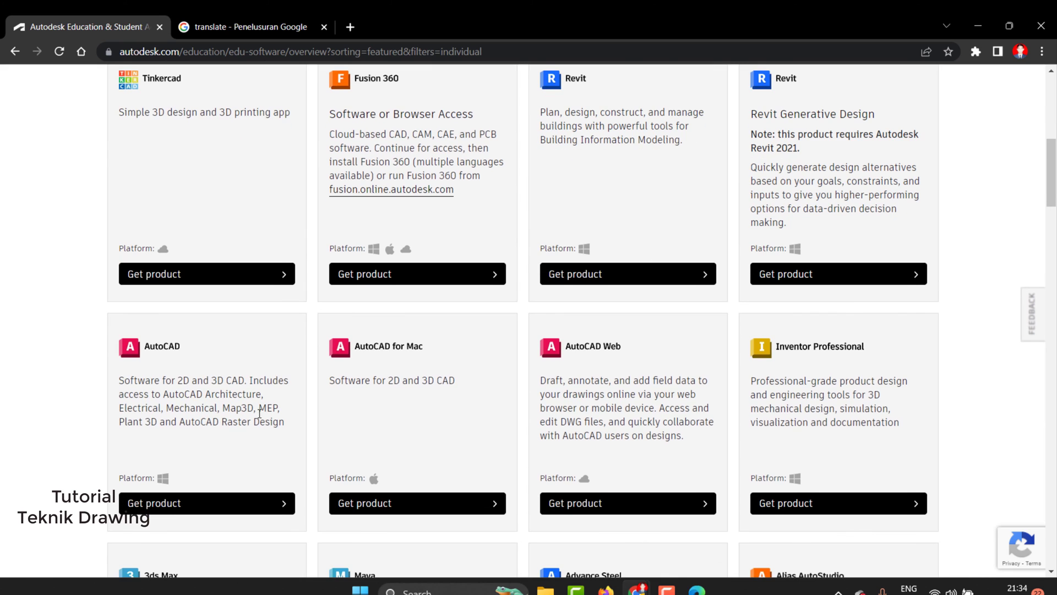
pyautogui.scroll(-1, 271, 484)
# Show AutoCAD's install options and keep version 2024.
pyautogui.click(286, 435)
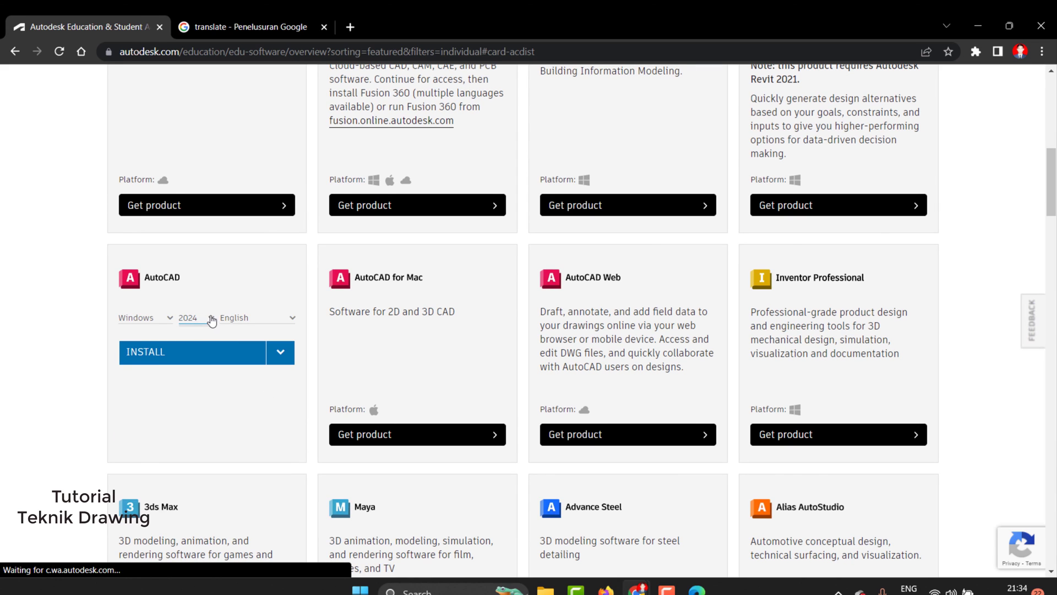
pyautogui.click(205, 318)
pyautogui.click(208, 319)
pyautogui.click(212, 319)
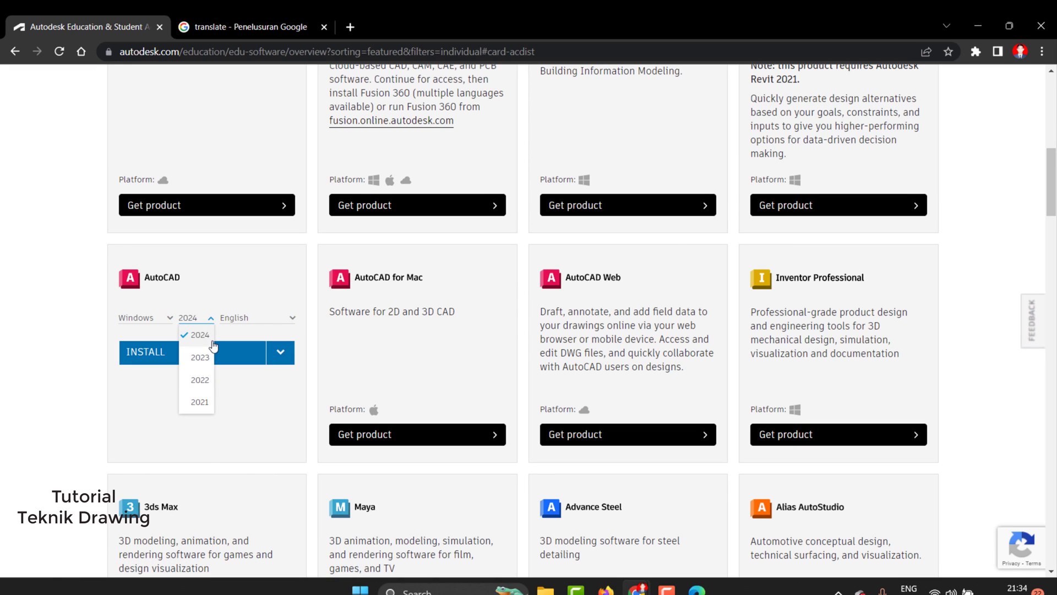
pyautogui.click(197, 333)
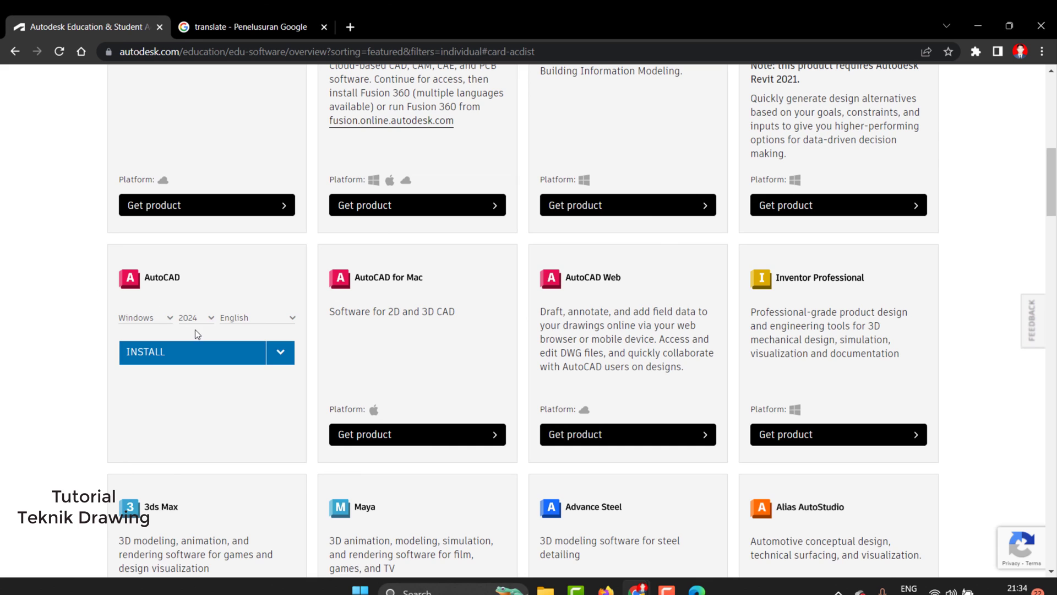
pyautogui.scroll(-8, 203, 324)
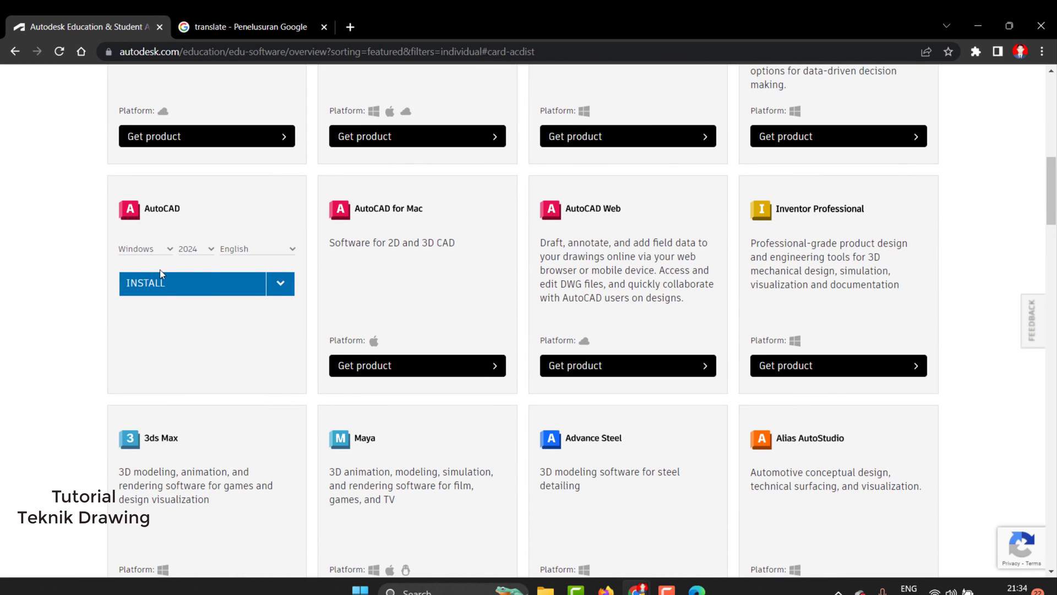
# Confirm Windows, English and 2024 in the AutoCAD dropdowns, then browse the product list.
pyautogui.click(276, 253)
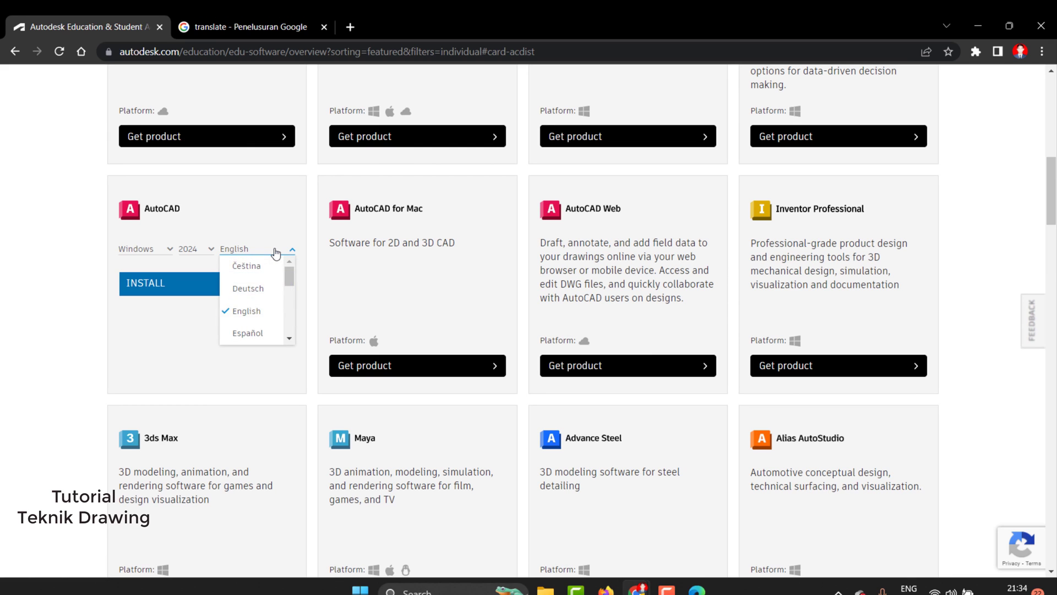
pyautogui.click(276, 253)
pyautogui.click(167, 251)
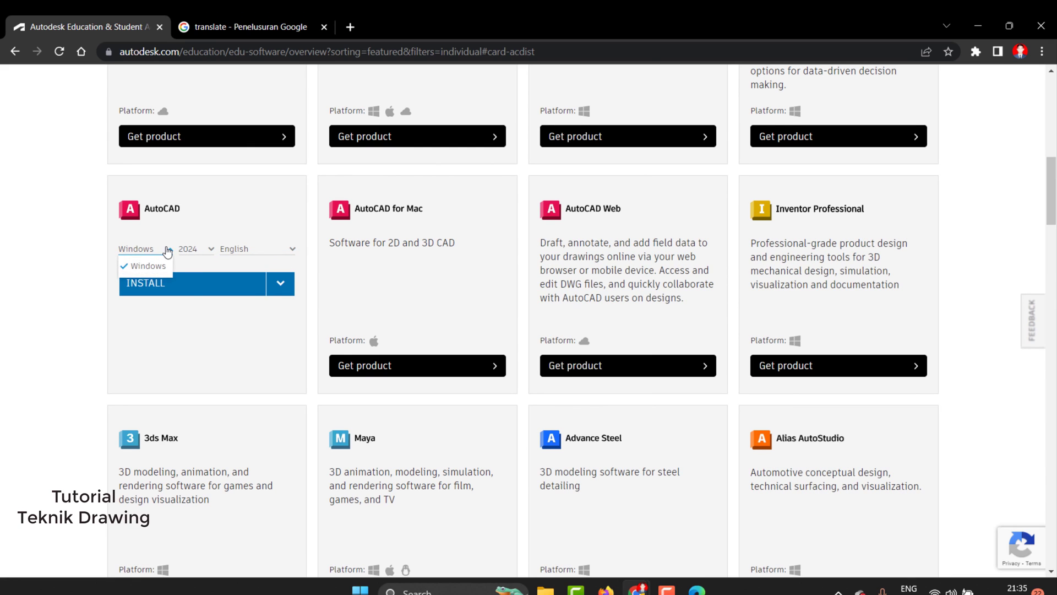
pyautogui.click(167, 251)
pyautogui.scroll(3, 185, 393)
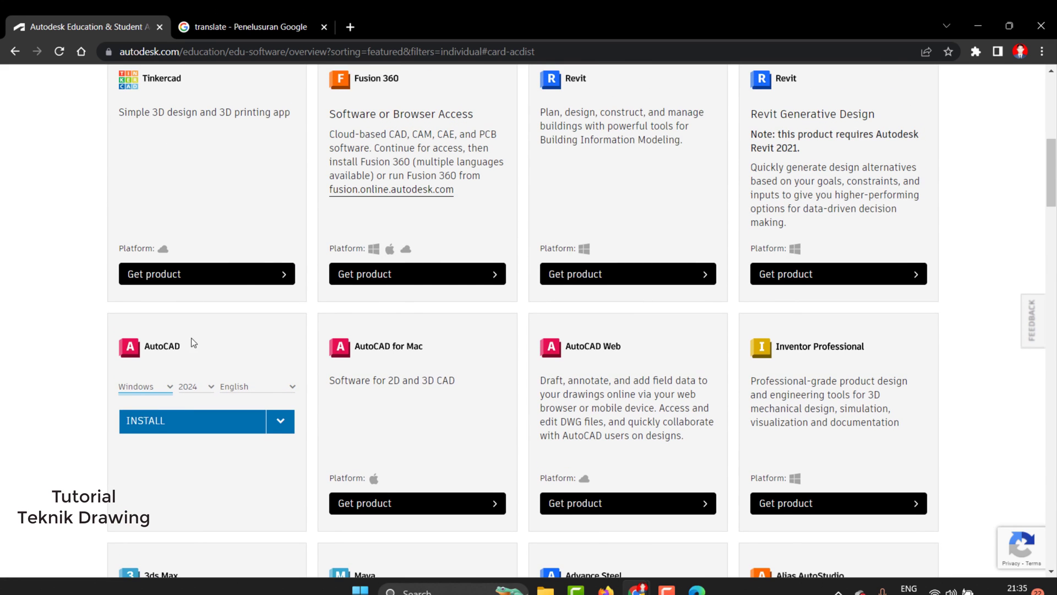
pyautogui.click(195, 387)
pyautogui.click(77, 345)
pyautogui.scroll(3, 402, 438)
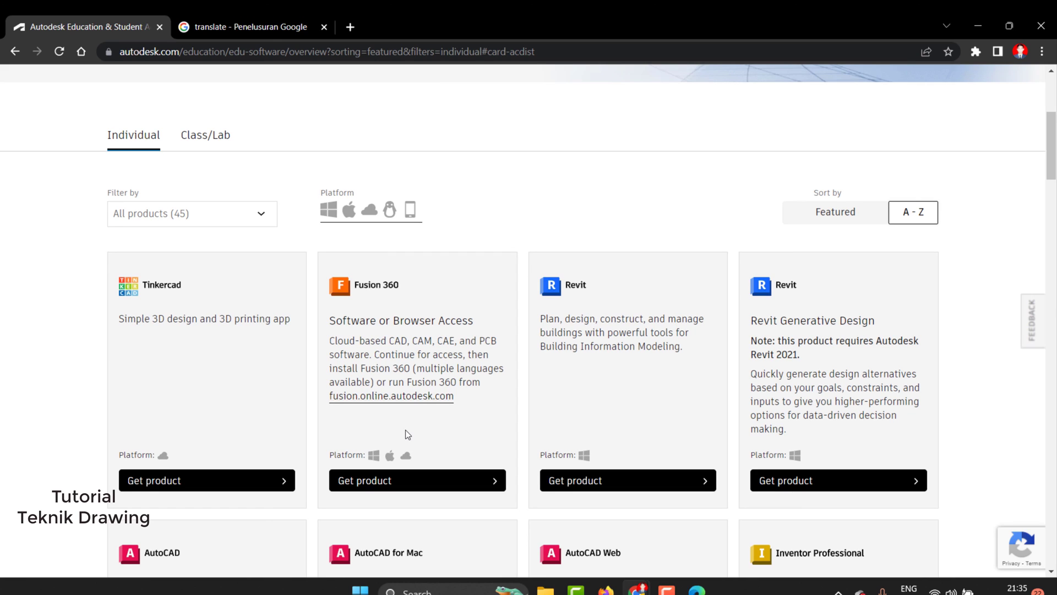
pyautogui.scroll(-6, 524, 454)
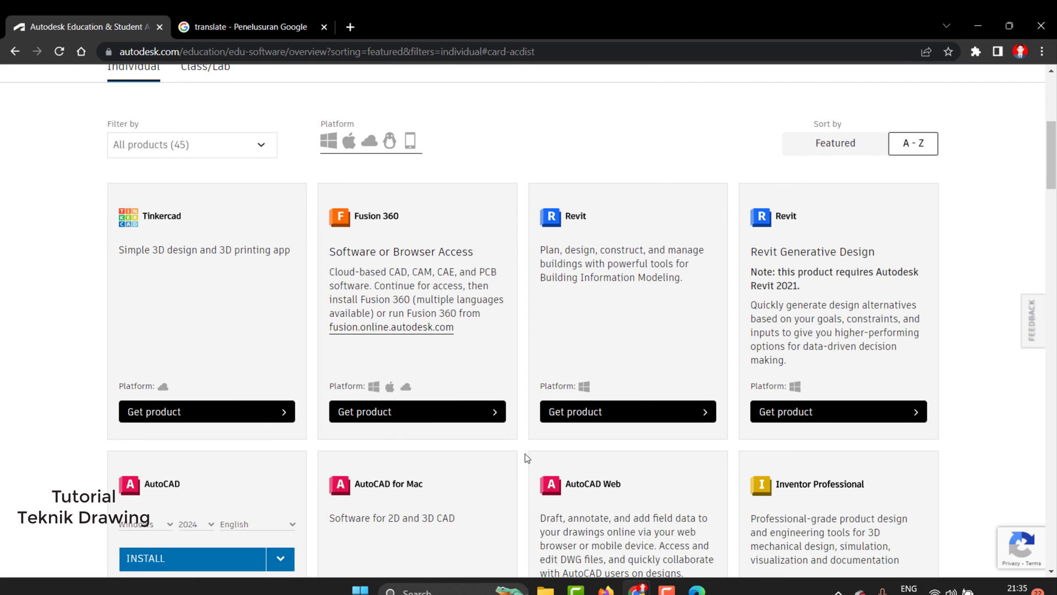
pyautogui.scroll(-4, 526, 454)
pyautogui.scroll(-3, 525, 453)
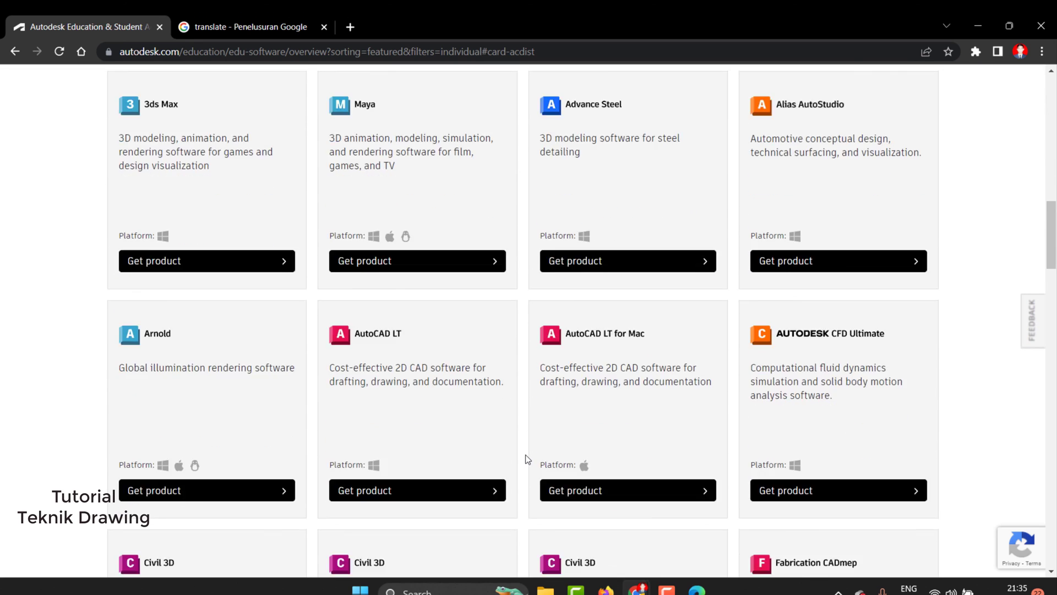